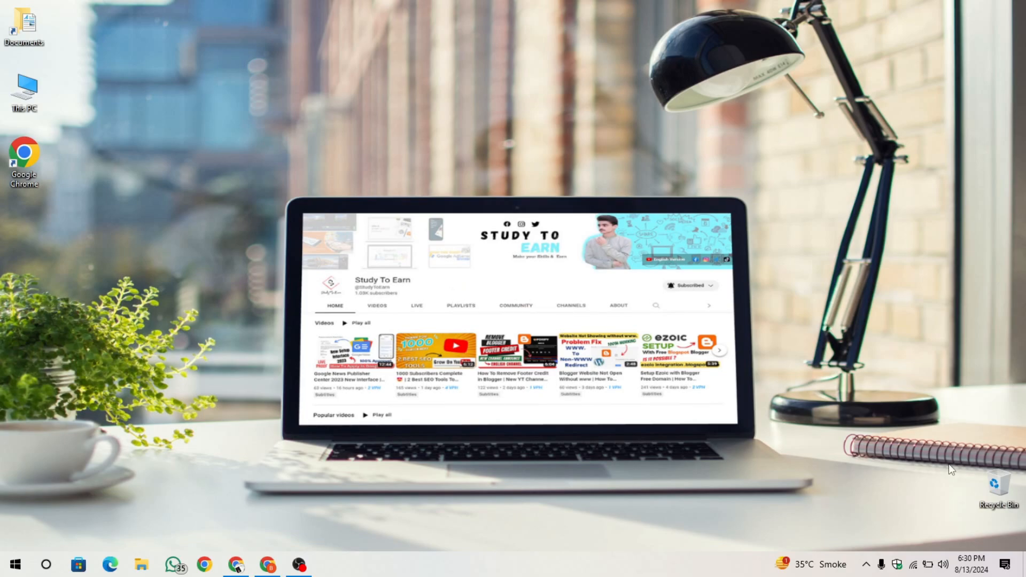
- Switch to Chrome and look over the live Learn Blog Tips homepage from its header to its footer
{"action": "left_click", "coordinate": [272, 565]}
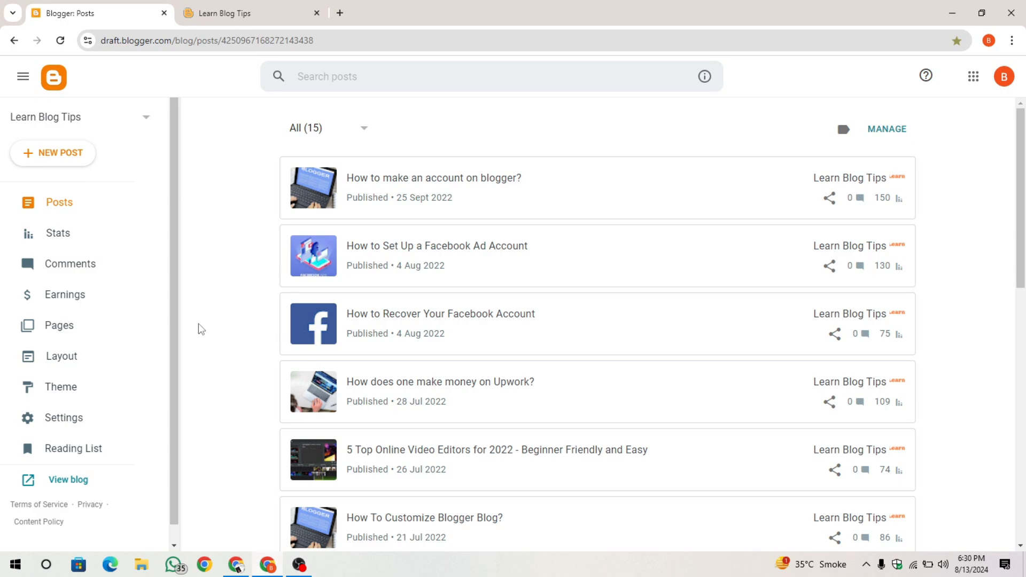
{"action": "key", "text": "ctrl+Tab"}
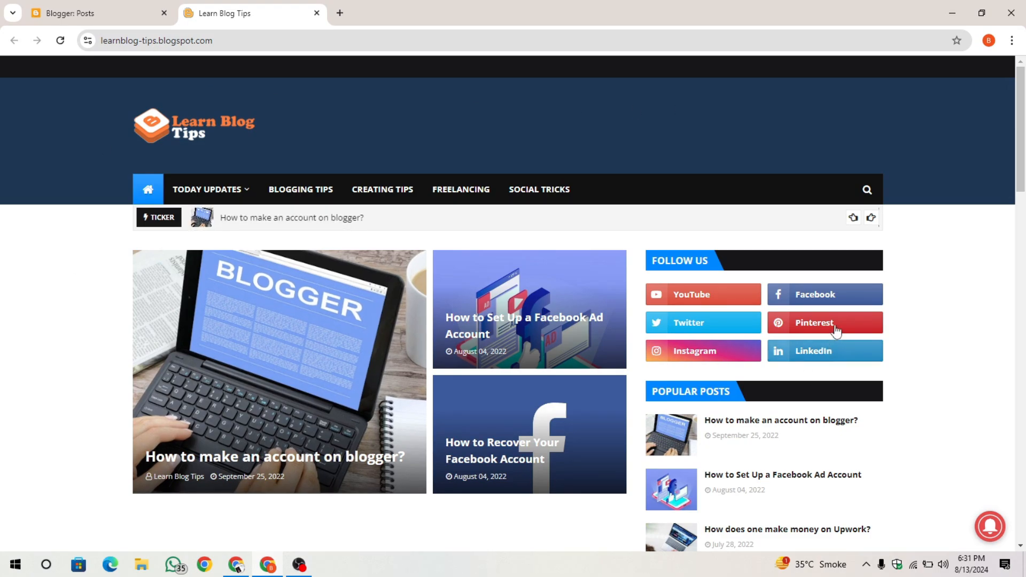
{"action": "scroll", "coordinate": [866, 310], "scroll_direction": "down", "scroll_amount": 12}
{"action": "scroll", "coordinate": [866, 305], "scroll_direction": "up", "scroll_amount": 12}
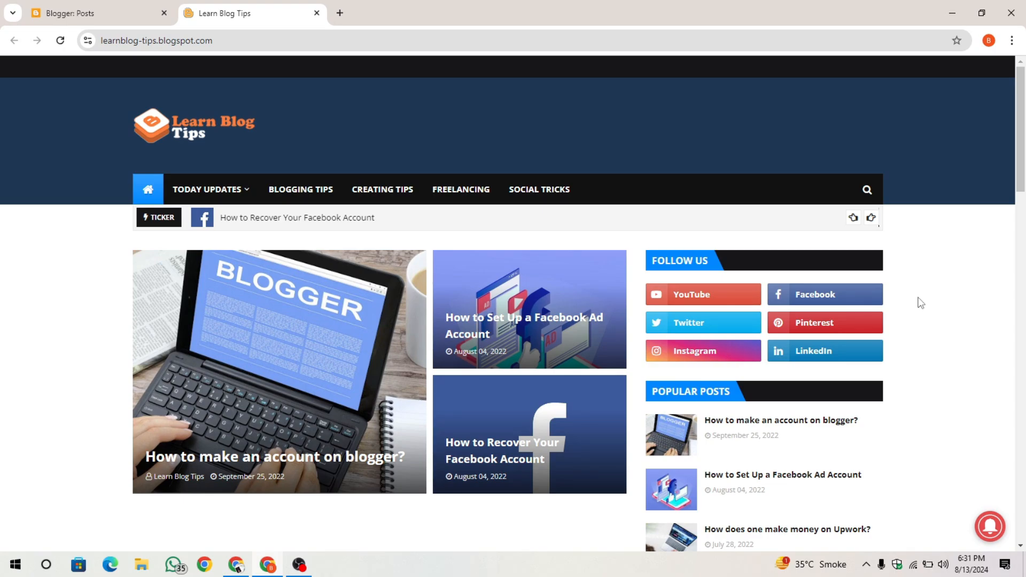
{"action": "scroll", "coordinate": [903, 307], "scroll_direction": "down", "scroll_amount": 20}
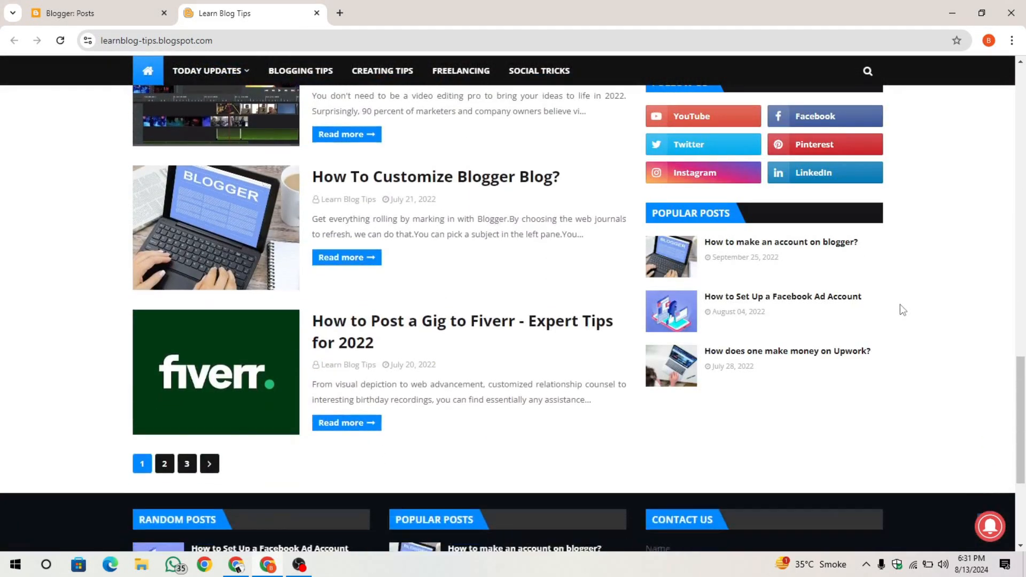
{"action": "scroll", "coordinate": [901, 306], "scroll_direction": "up", "scroll_amount": 20}
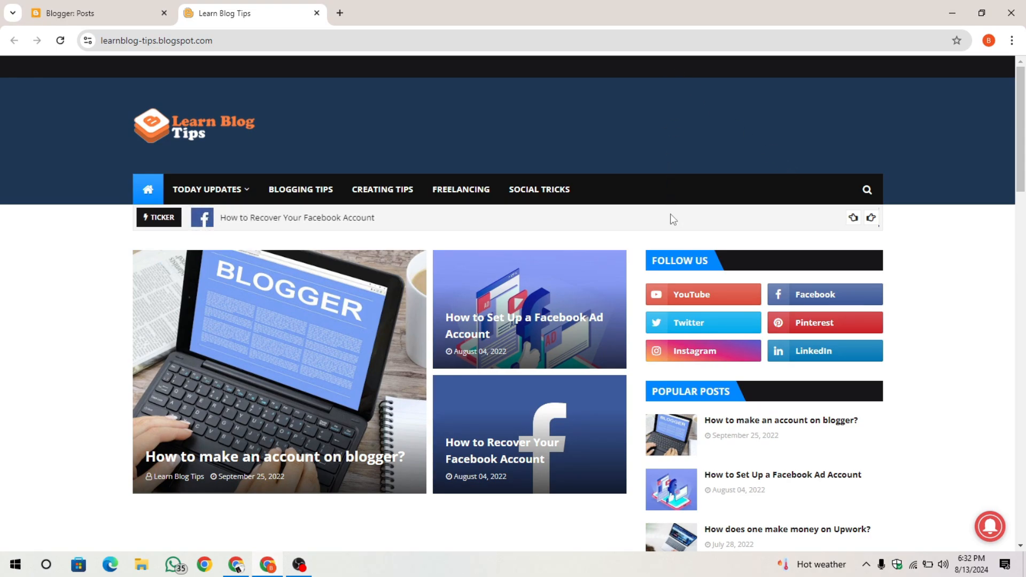
- Open the blog's layout editor, save the Top Navigation link list with its widget shown, and view the live blog
{"action": "left_click", "coordinate": [91, 9]}
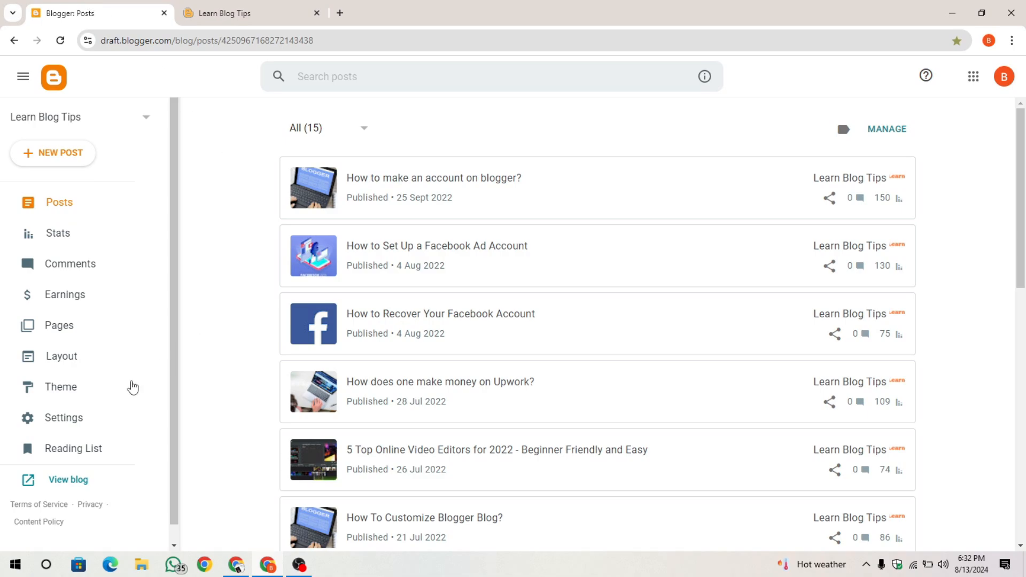
{"action": "left_click", "coordinate": [80, 358]}
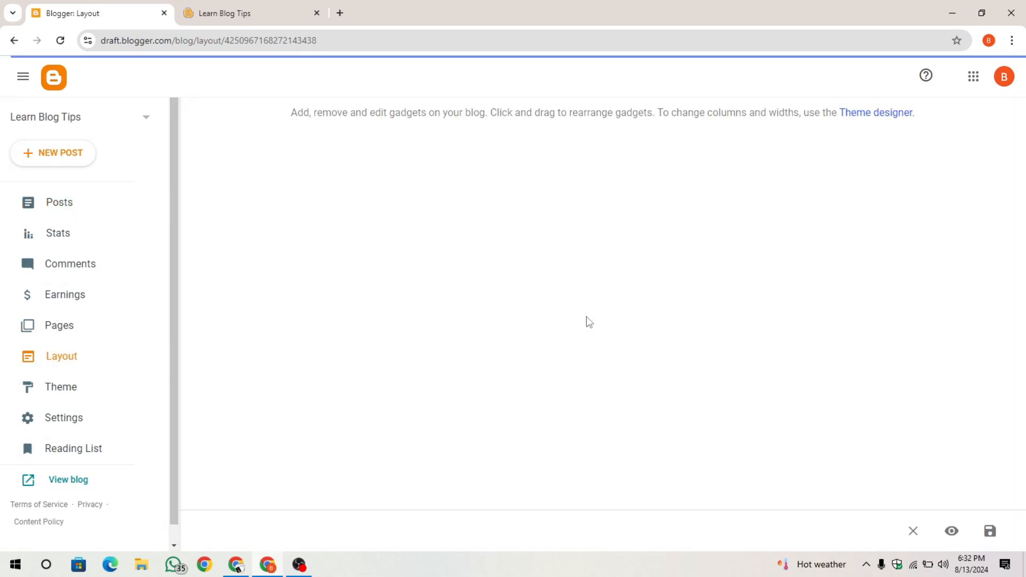
{"action": "left_click", "coordinate": [407, 325]}
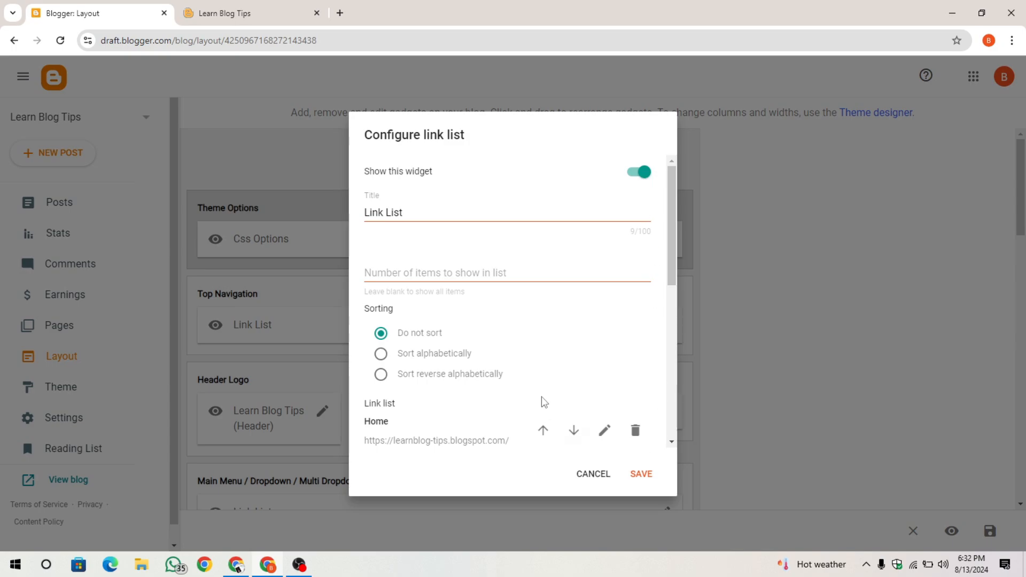
{"action": "scroll", "coordinate": [588, 417], "scroll_direction": "down", "scroll_amount": 6}
{"action": "left_click", "coordinate": [652, 475]}
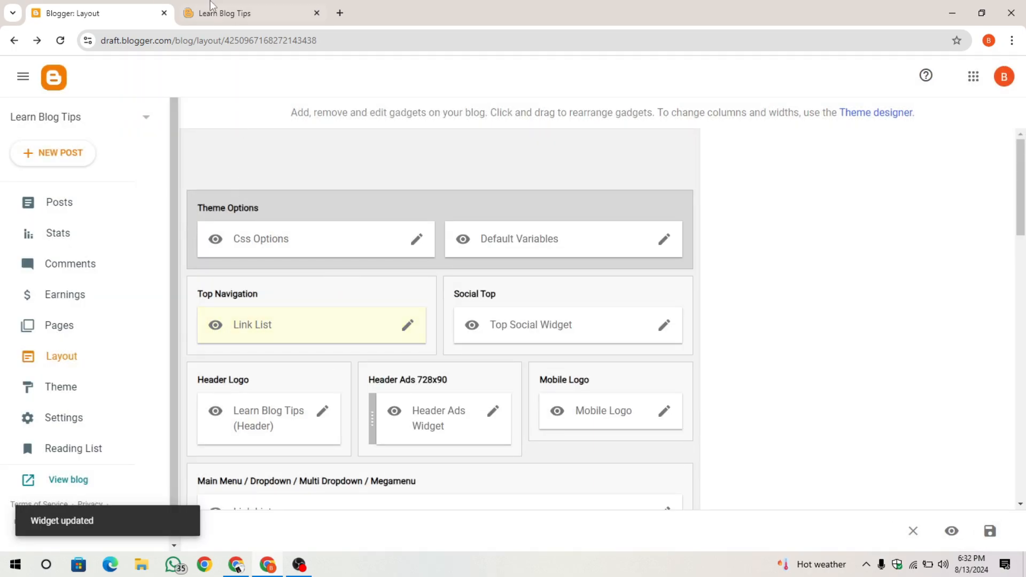
{"action": "left_click", "coordinate": [242, 8]}
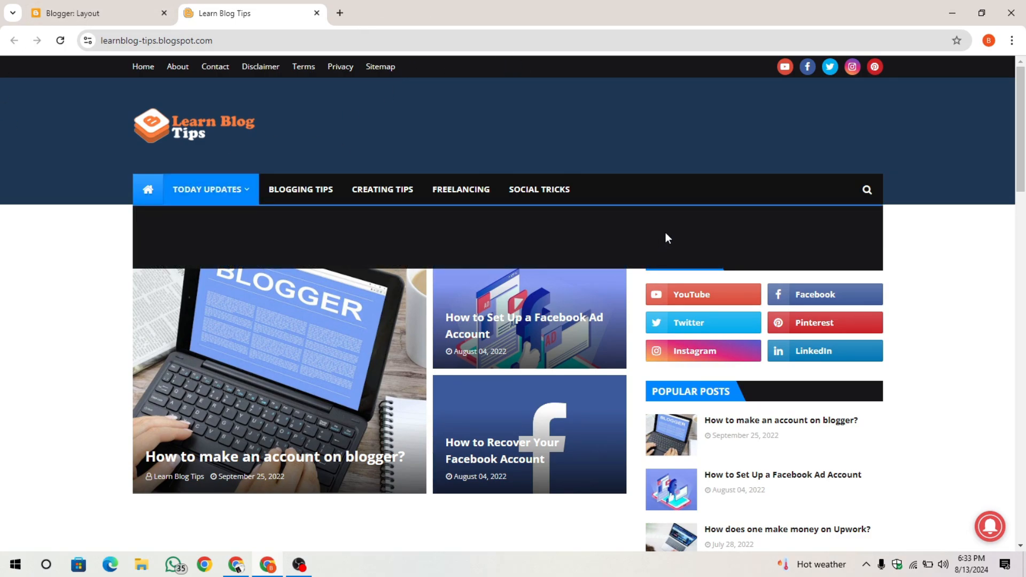
- Hide the Top Navigation link list widget, save the change, and reload the live blog to check the header
{"action": "left_click", "coordinate": [99, 13]}
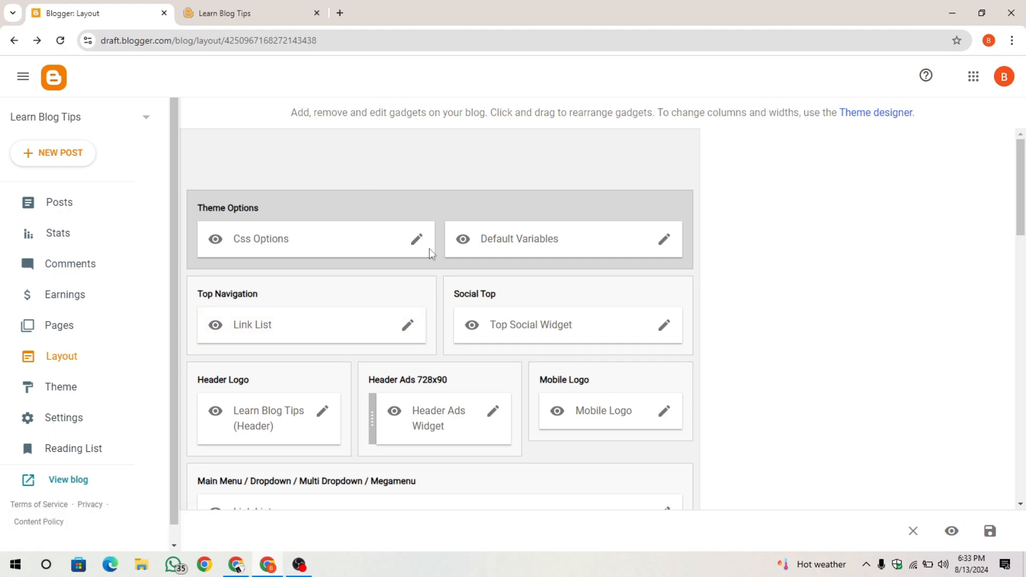
{"action": "left_click", "coordinate": [235, 13]}
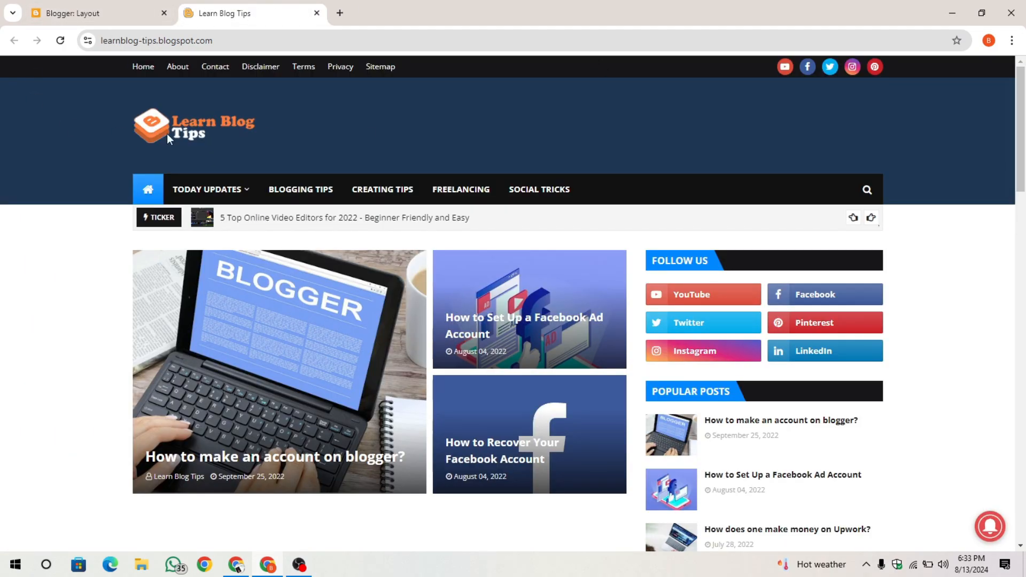
{"action": "left_click", "coordinate": [75, 13]}
{"action": "left_click", "coordinate": [408, 325]}
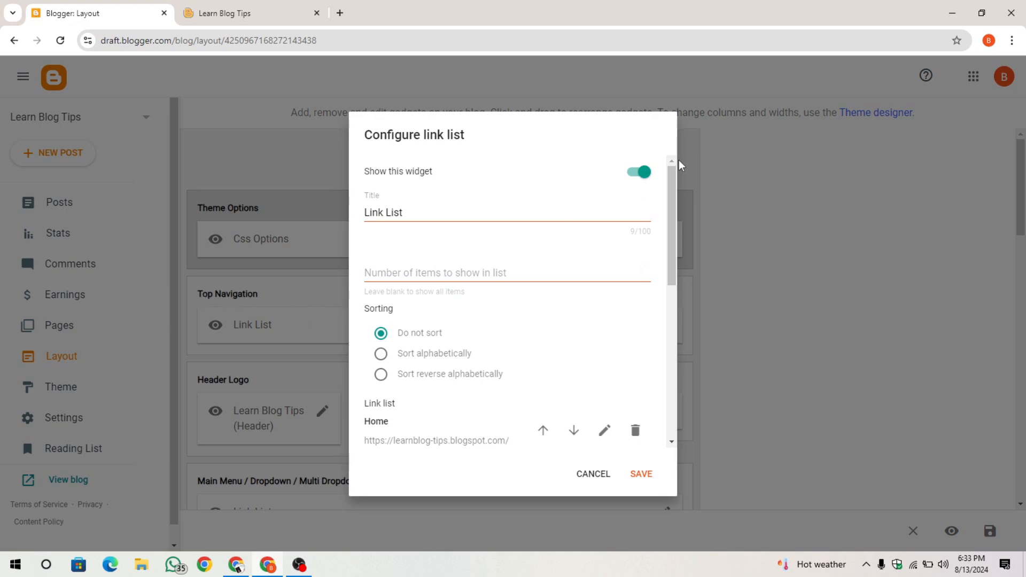
{"action": "left_click", "coordinate": [641, 173]}
{"action": "left_click", "coordinate": [643, 474]}
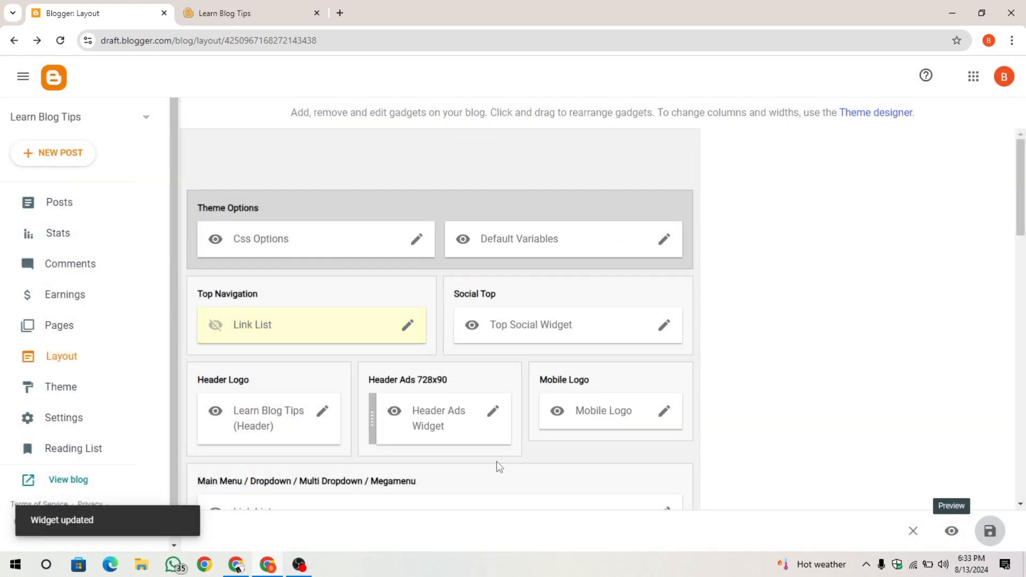
{"action": "left_click", "coordinate": [238, 7]}
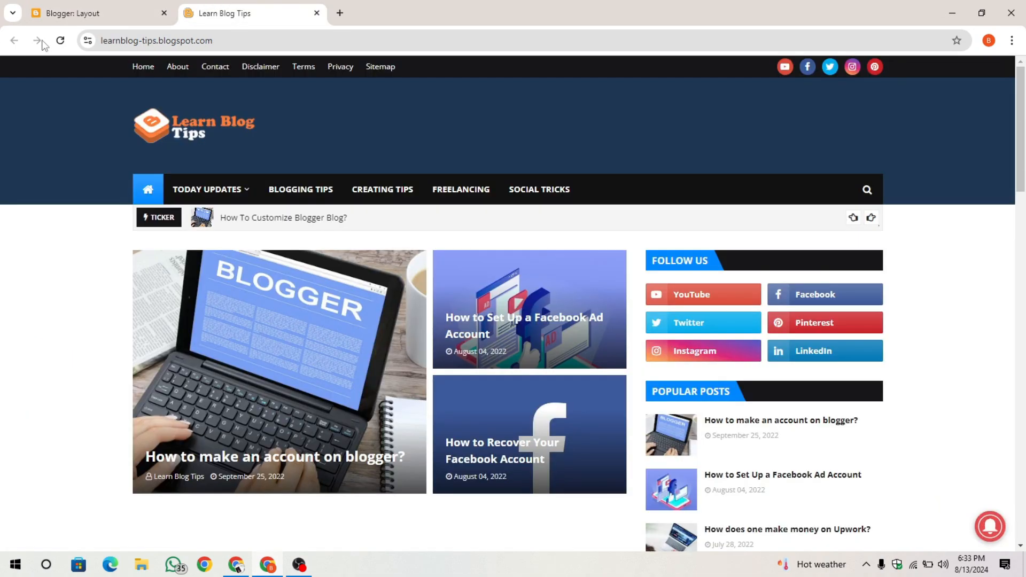
{"action": "left_click", "coordinate": [67, 45]}
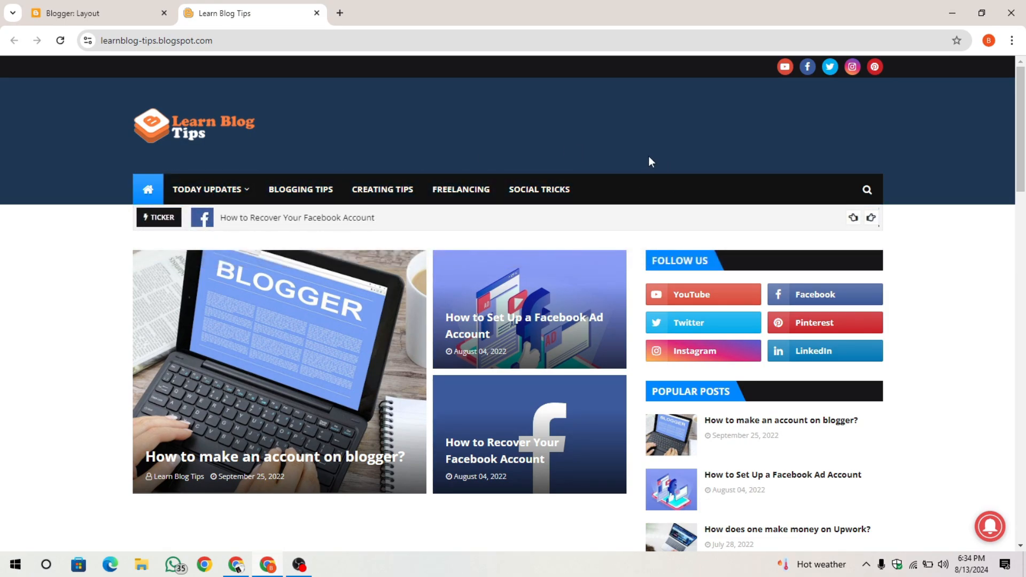
- Open the Main Menu link list in the layout editor and examine its menu items and their URLs
{"action": "left_click", "coordinate": [66, 8]}
{"action": "left_click", "coordinate": [230, 12]}
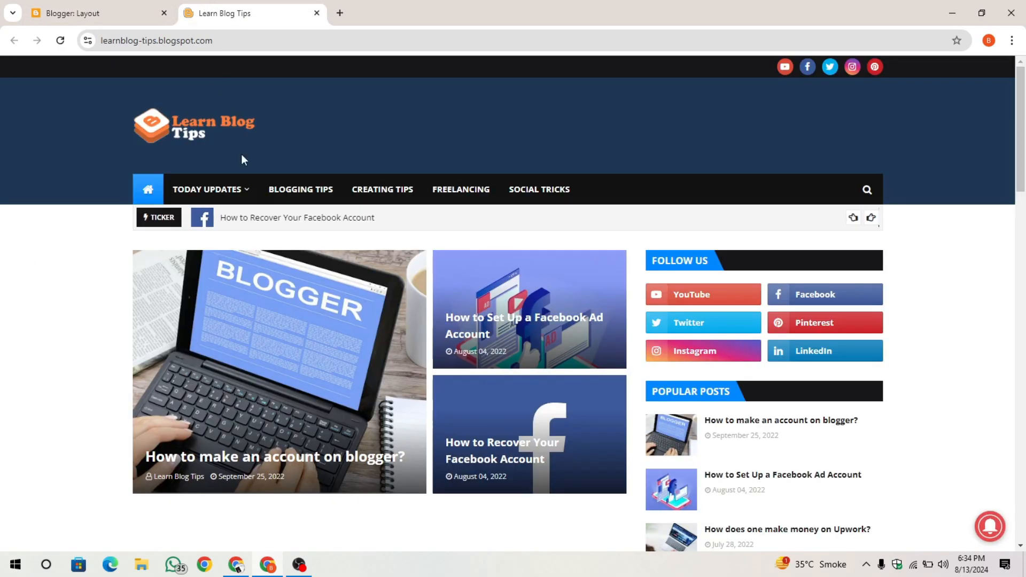
{"action": "left_click", "coordinate": [75, 12]}
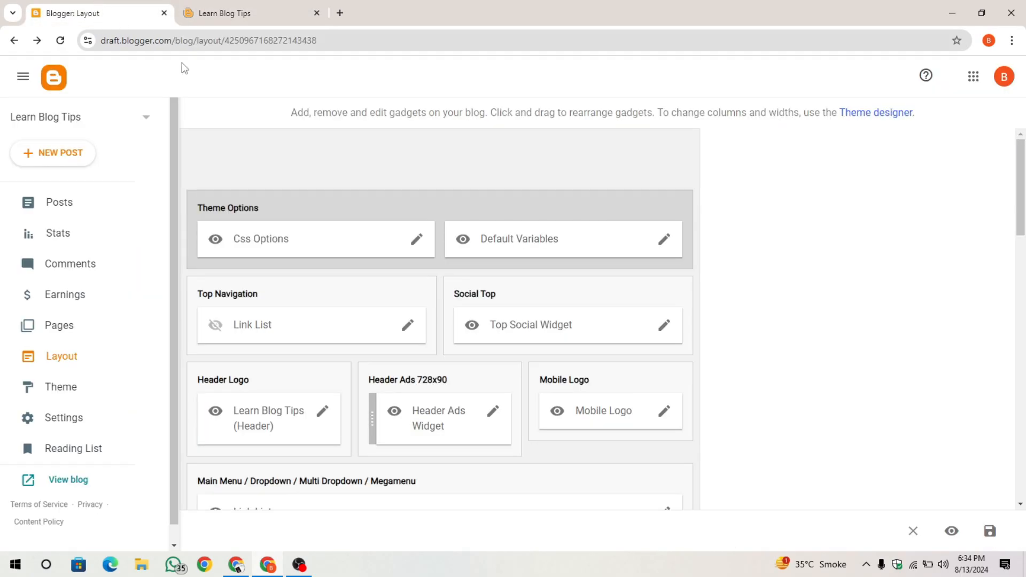
{"action": "scroll", "coordinate": [291, 441], "scroll_direction": "down", "scroll_amount": 5}
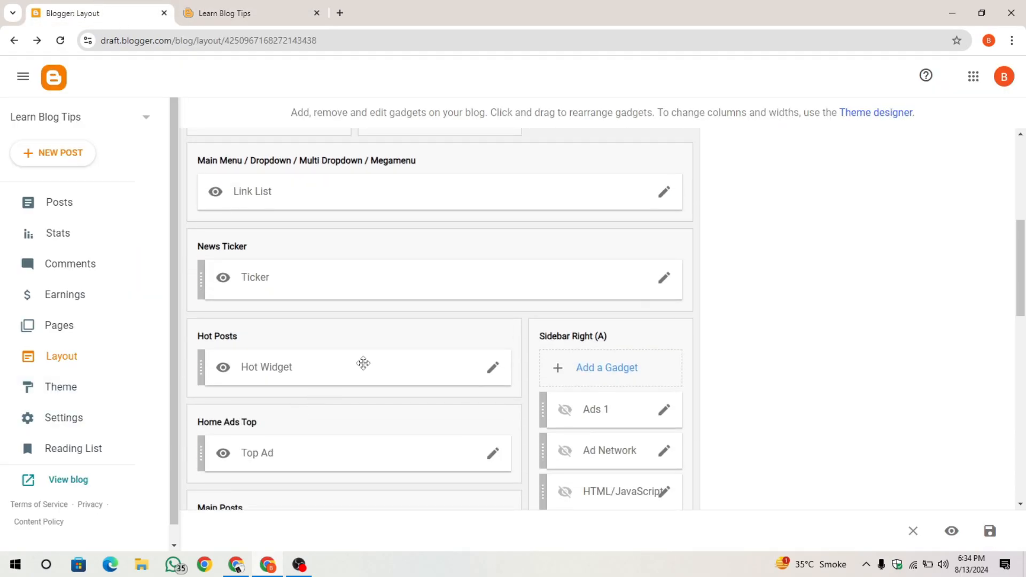
{"action": "scroll", "coordinate": [362, 365], "scroll_direction": "up", "scroll_amount": 3}
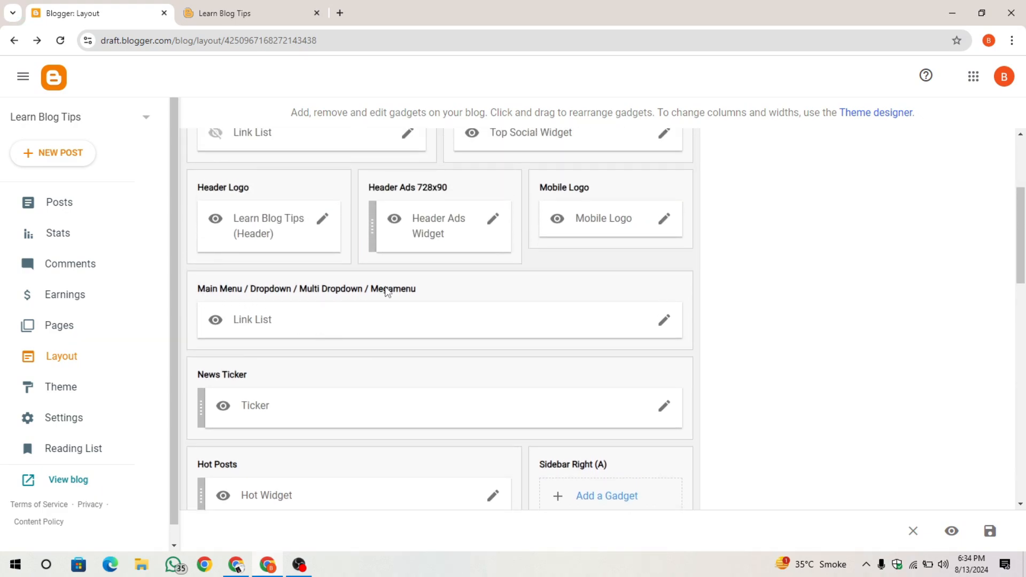
{"action": "left_click", "coordinate": [663, 320]}
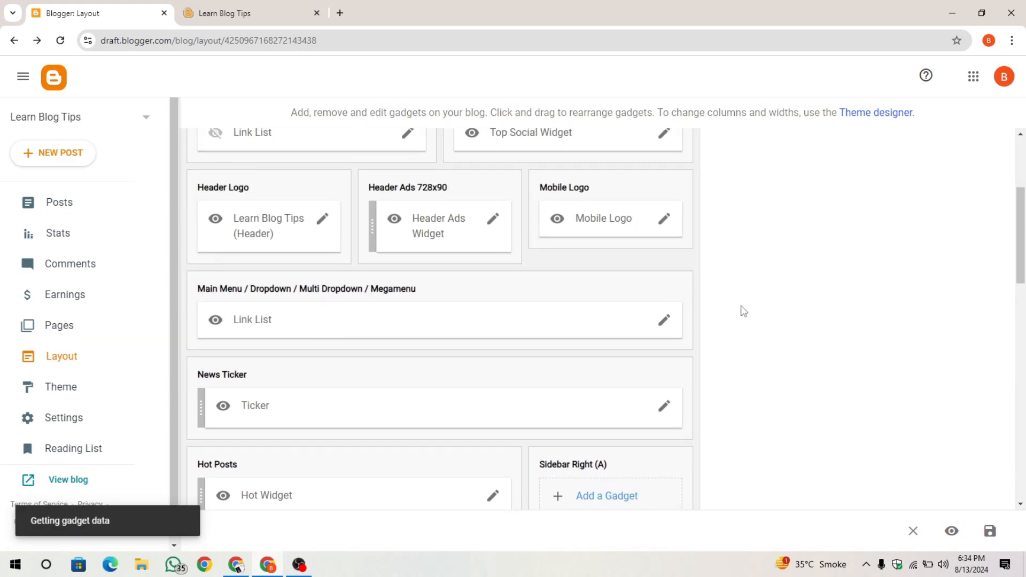
{"action": "scroll", "coordinate": [502, 362], "scroll_direction": "down", "scroll_amount": 3}
{"action": "scroll", "coordinate": [535, 326], "scroll_direction": "up", "scroll_amount": 1}
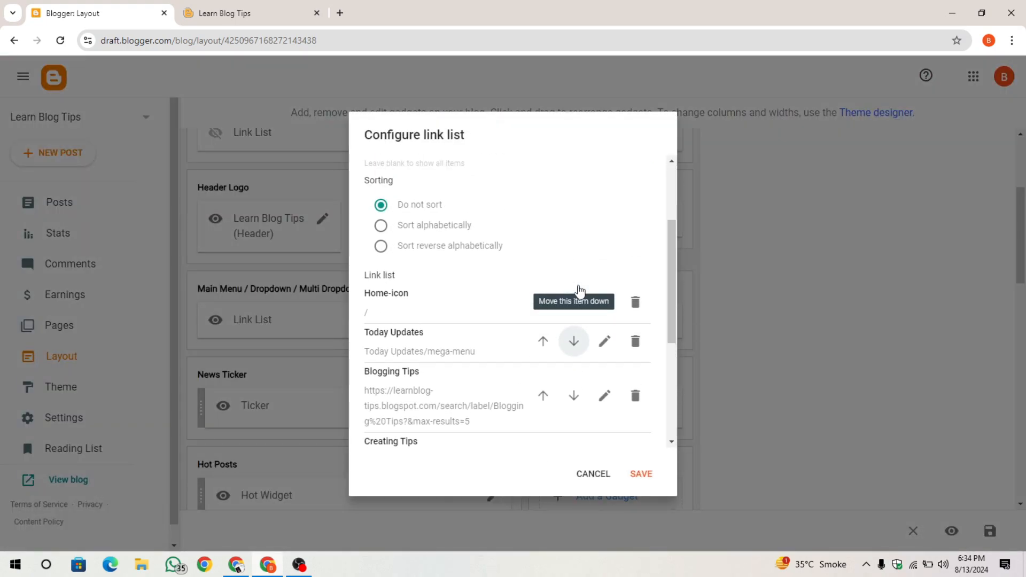
{"action": "scroll", "coordinate": [572, 321], "scroll_direction": "down", "scroll_amount": 4}
{"action": "scroll", "coordinate": [502, 307], "scroll_direction": "up", "scroll_amount": 1}
{"action": "scroll", "coordinate": [440, 271], "scroll_direction": "up", "scroll_amount": 3}
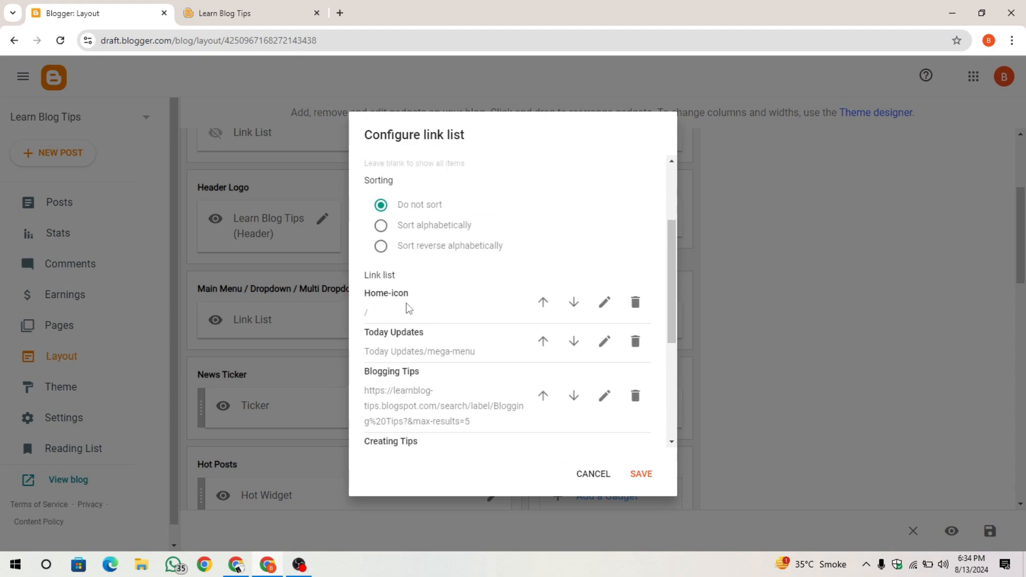
{"action": "scroll", "coordinate": [409, 309], "scroll_direction": "down", "scroll_amount": 3}
{"action": "scroll", "coordinate": [479, 410], "scroll_direction": "down", "scroll_amount": 2}
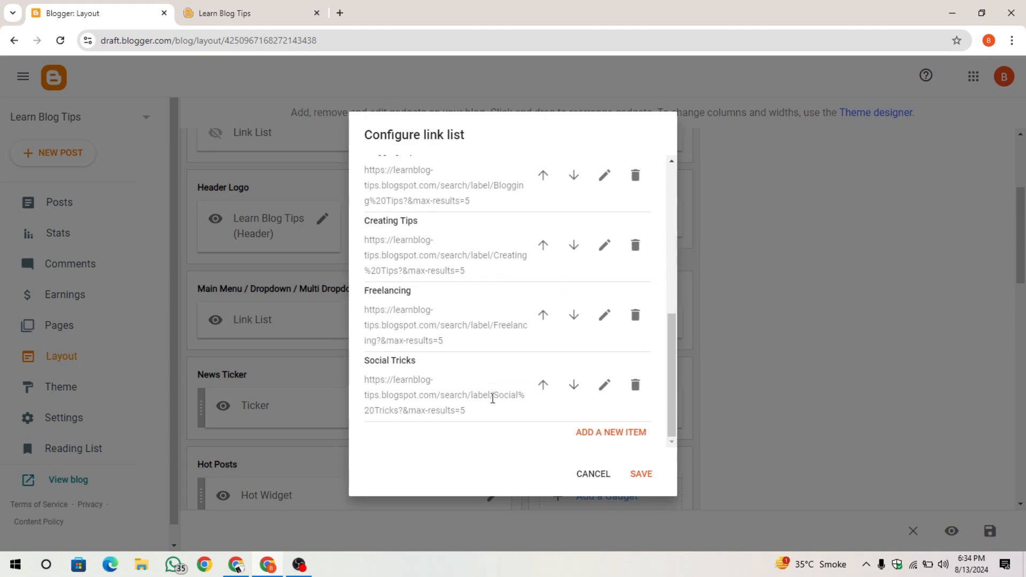
- Delete the Today Updates, Blogging Tips, Creating Tips, Freelancing and Social Tricks links from the Main Menu link list, keeping Home-icon, and save it
{"action": "left_click", "coordinate": [635, 389]}
{"action": "left_click", "coordinate": [635, 393]}
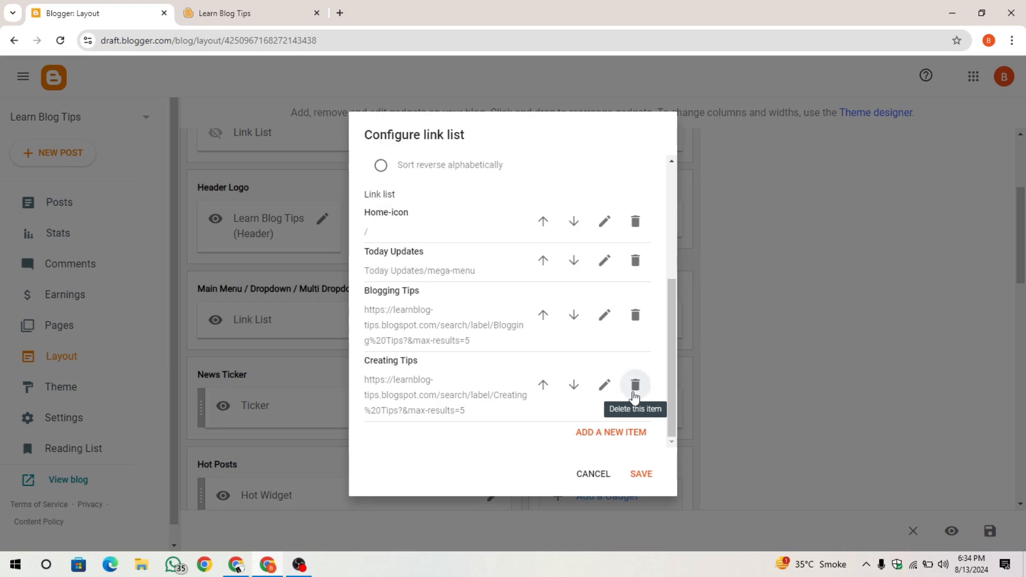
{"action": "left_click", "coordinate": [635, 386]}
{"action": "left_click", "coordinate": [635, 386]}
{"action": "left_click", "coordinate": [609, 402]}
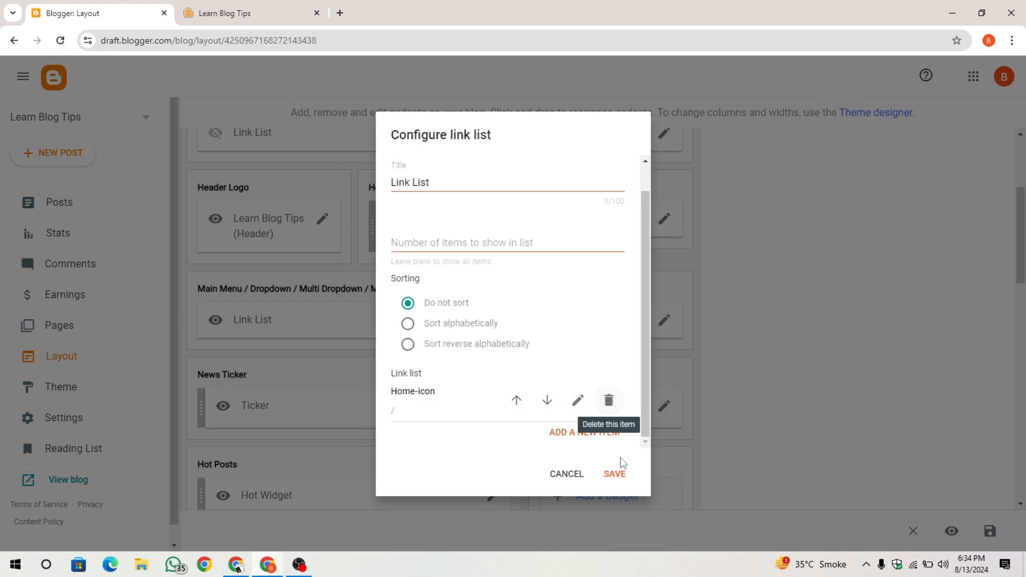
{"action": "left_click", "coordinate": [614, 474]}
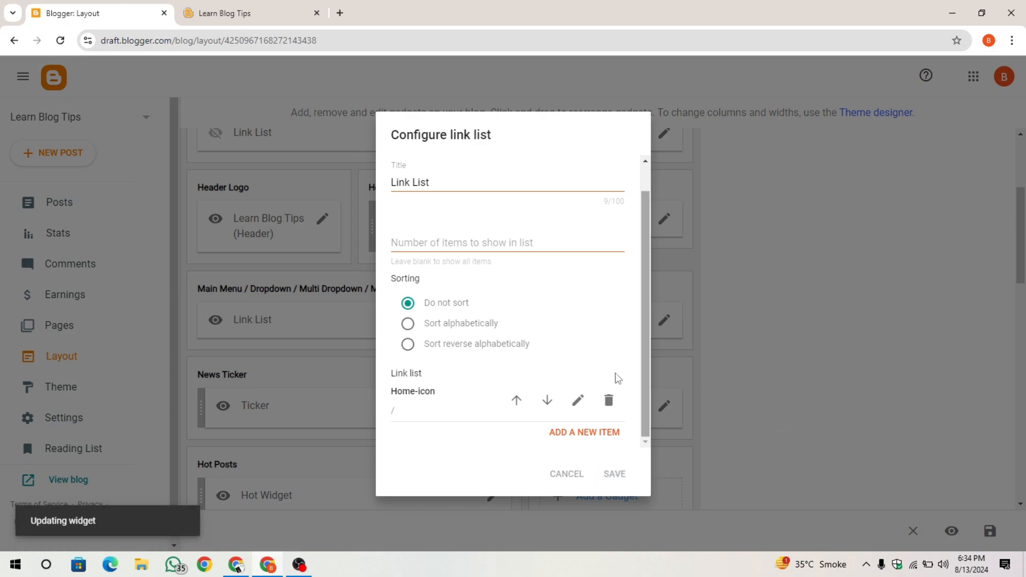
- Search the web for "chatgpt" in a new browser tab and open the ChatGPT chat page
{"action": "left_click", "coordinate": [340, 13]}
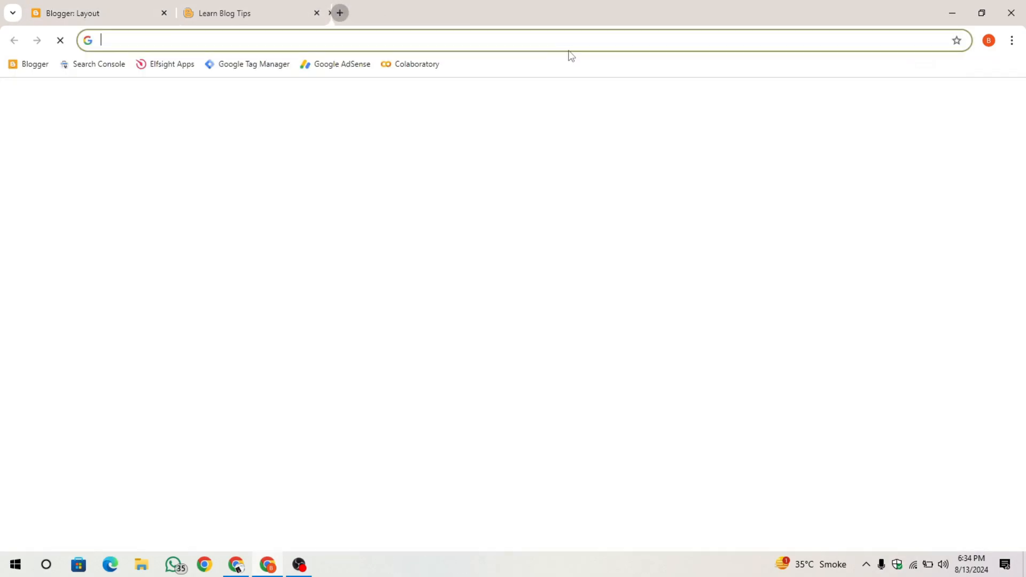
{"action": "type", "text": "chatgpt"}
{"action": "key", "text": "Return"}
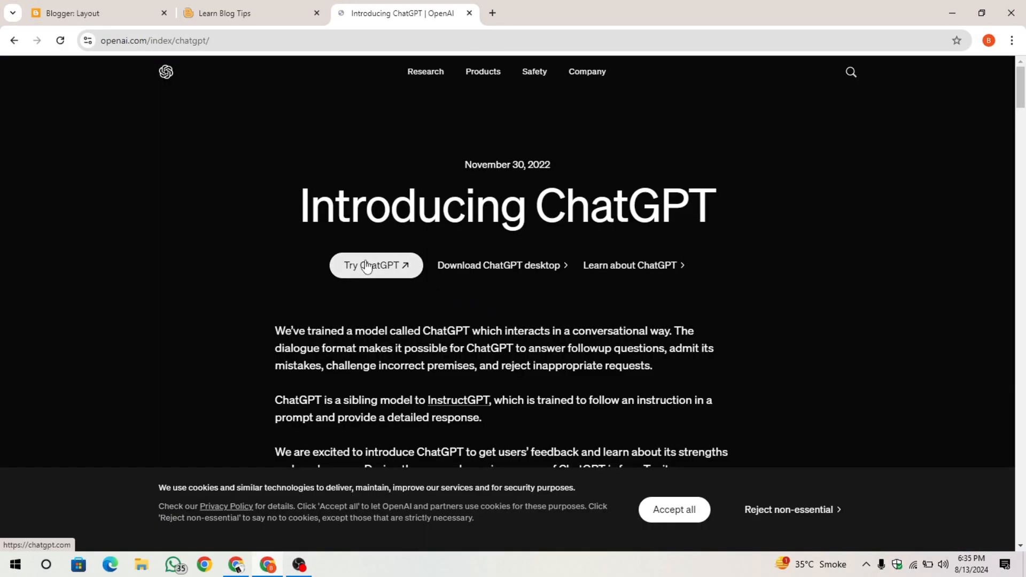
{"action": "left_click", "coordinate": [347, 266]}
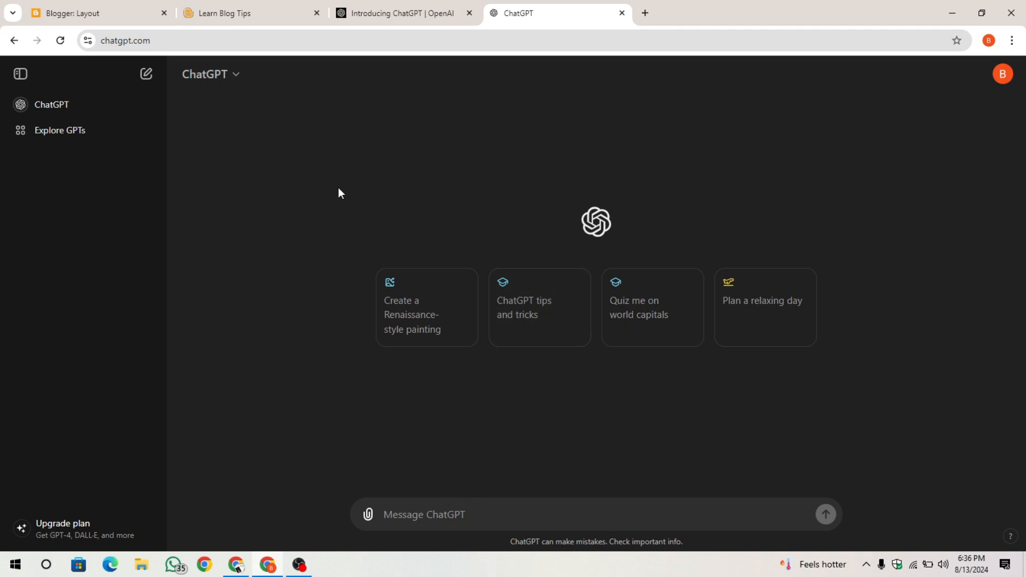
- Check the live blog's menu, ask ChatGPT for the 3 best categories for a Blogger website in the blogging niche, and dismiss the memory notice
{"action": "left_click", "coordinate": [263, 11]}
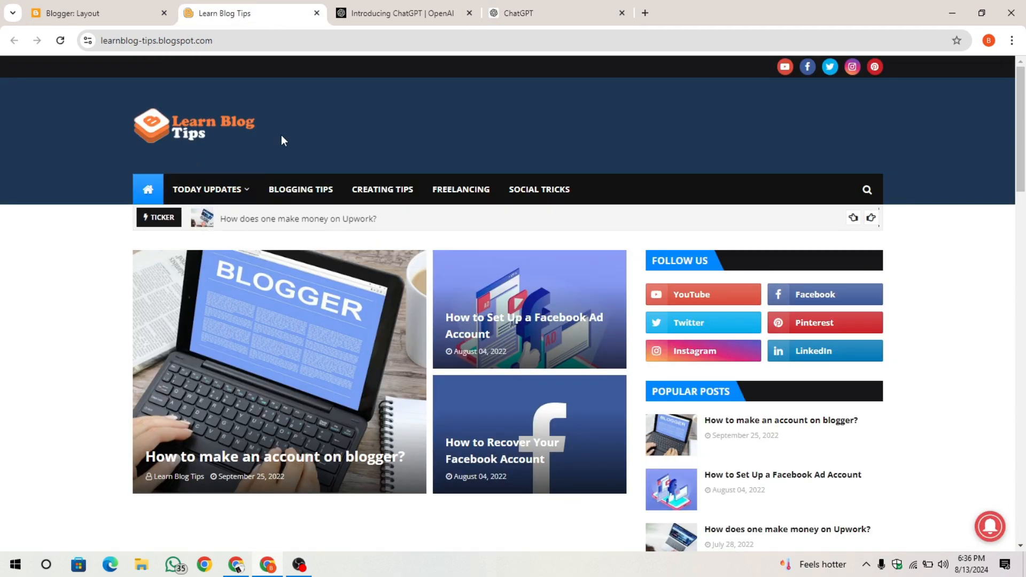
{"action": "left_click", "coordinate": [505, 7]}
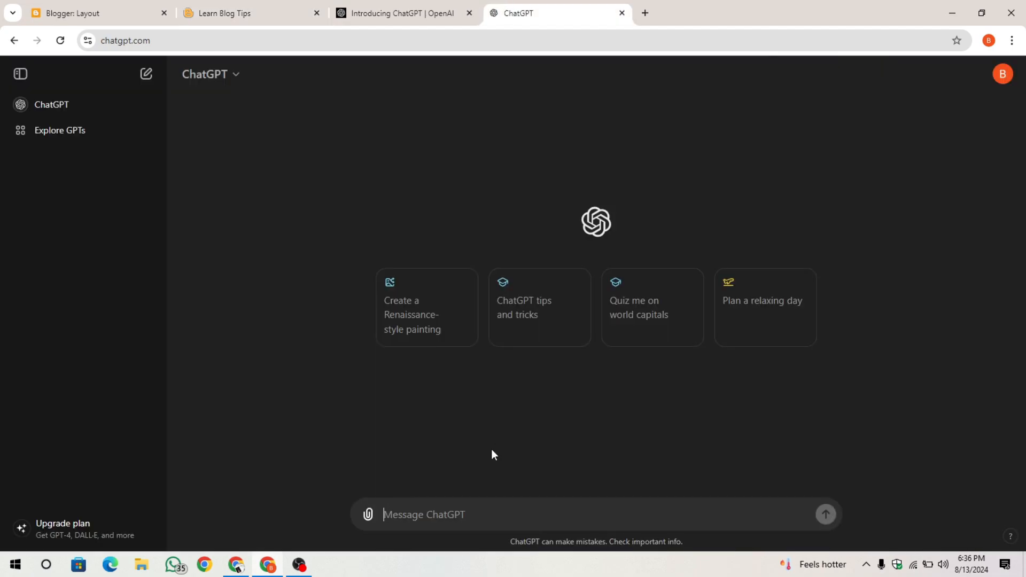
{"action": "type", "text": "I need 3 cate"}
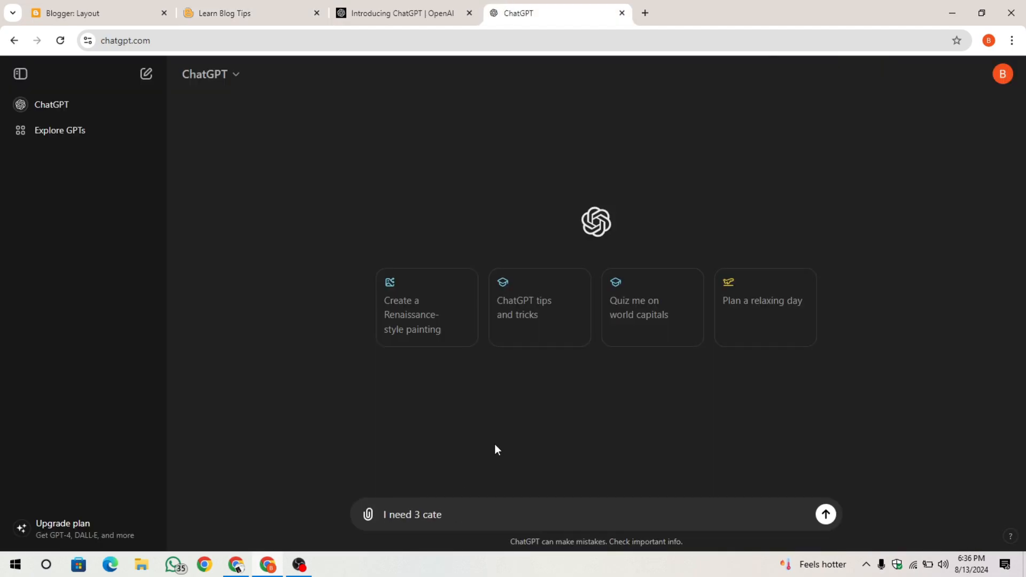
{"action": "type", "text": "gories for my blogger website and my we"}
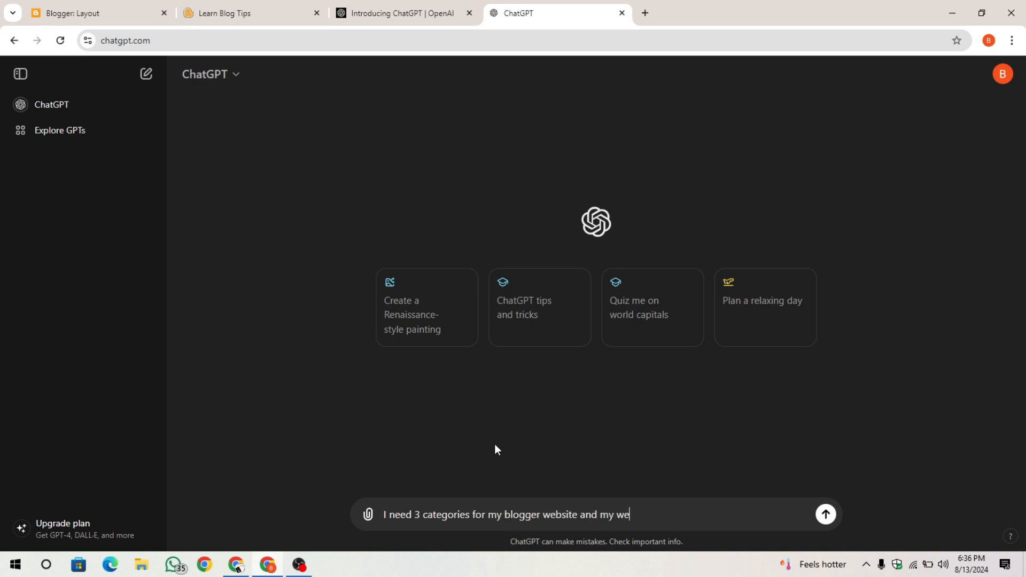
{"action": "type", "text": "bsite niche is on blogg"}
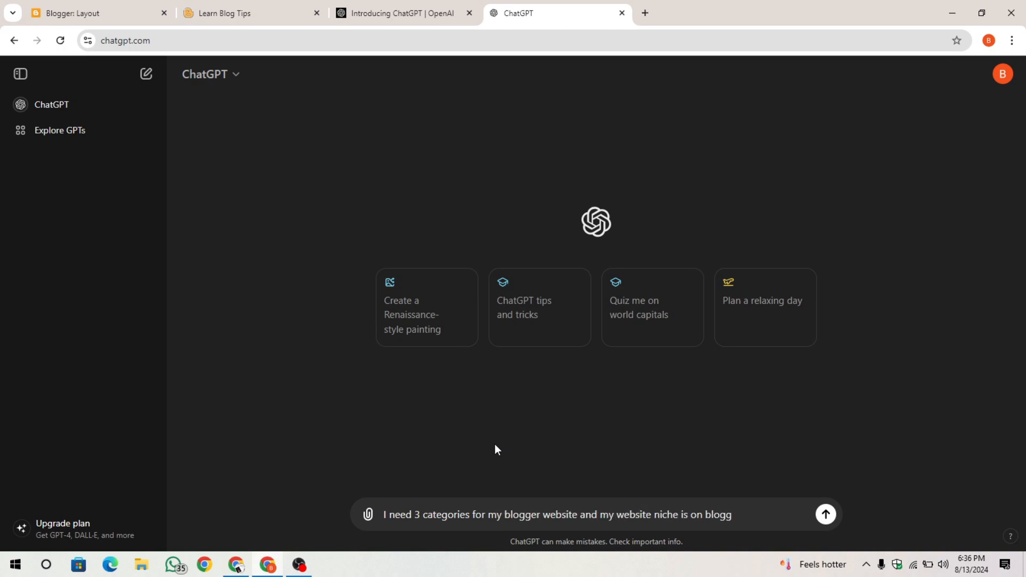
{"action": "type", "text": "ing, so please just me "}
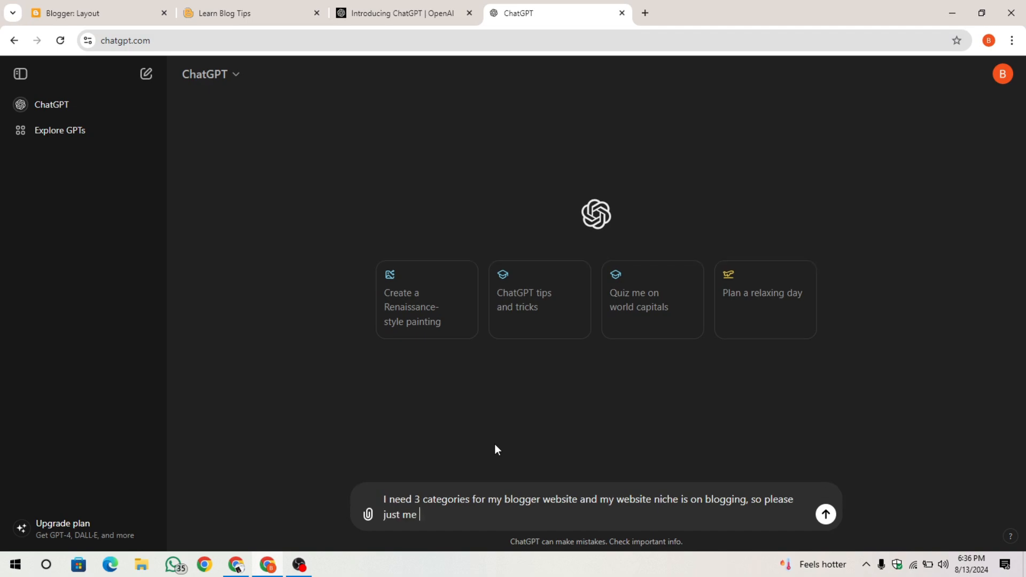
{"action": "type", "text": "just 3 best categories"}
{"action": "key", "text": "Return"}
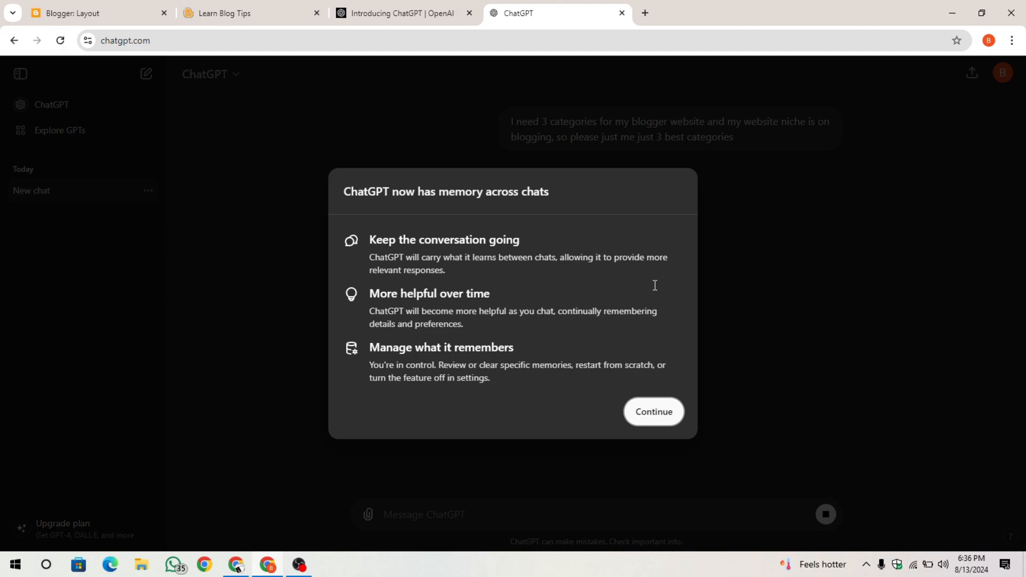
{"action": "left_click", "coordinate": [655, 413]}
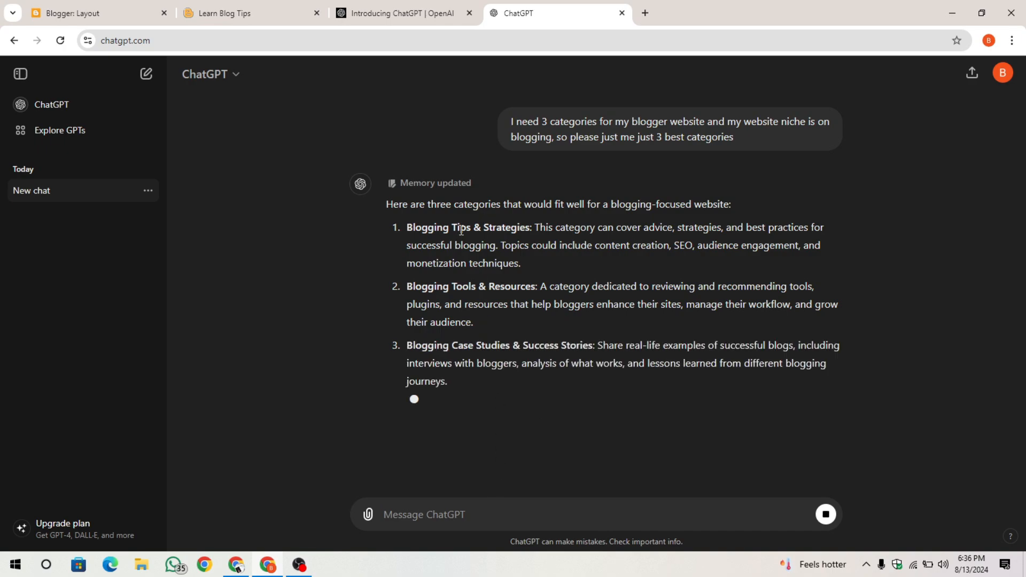
- Ask ChatGPT to give the suggested categories as short names only
{"action": "left_click_drag", "start_coordinate": [405, 356], "coordinate": [592, 346]}
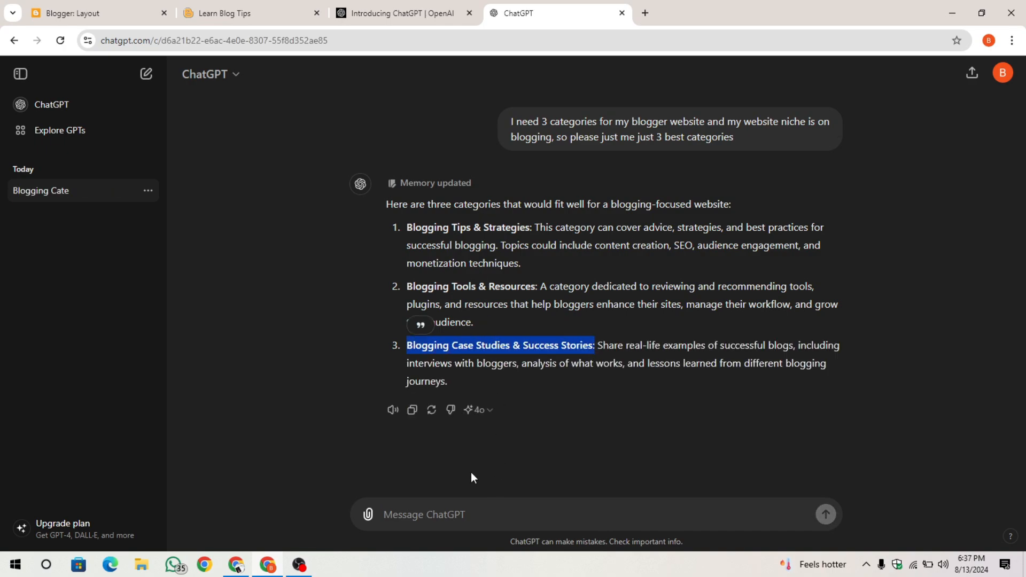
{"action": "left_click", "coordinate": [472, 503]}
{"action": "type", "text": "just i need short names"}
{"action": "key", "text": "Return"}
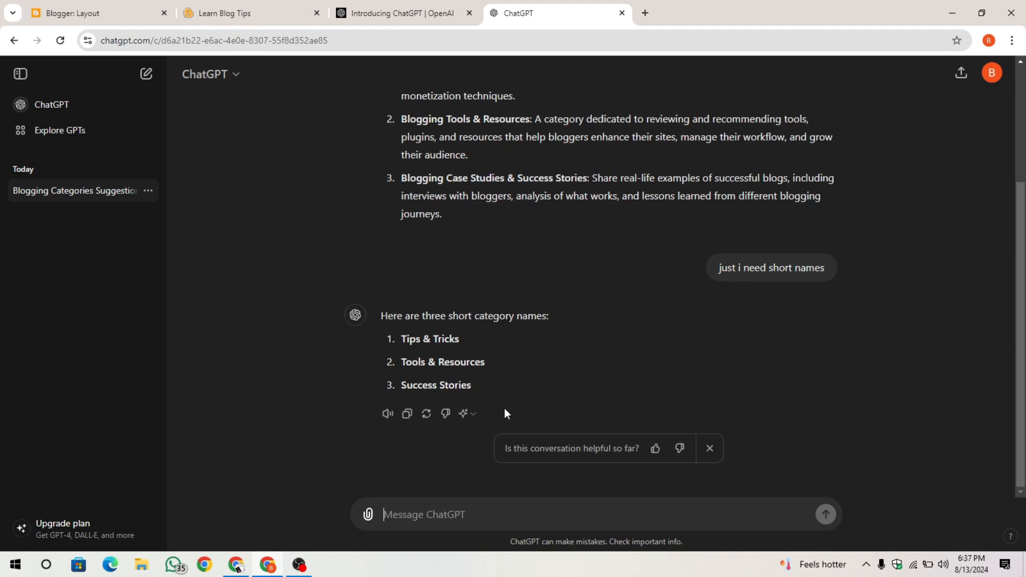
- Ask ChatGPT for more short category names beyond the first three
{"action": "left_click_drag", "start_coordinate": [477, 384], "coordinate": [396, 343]}
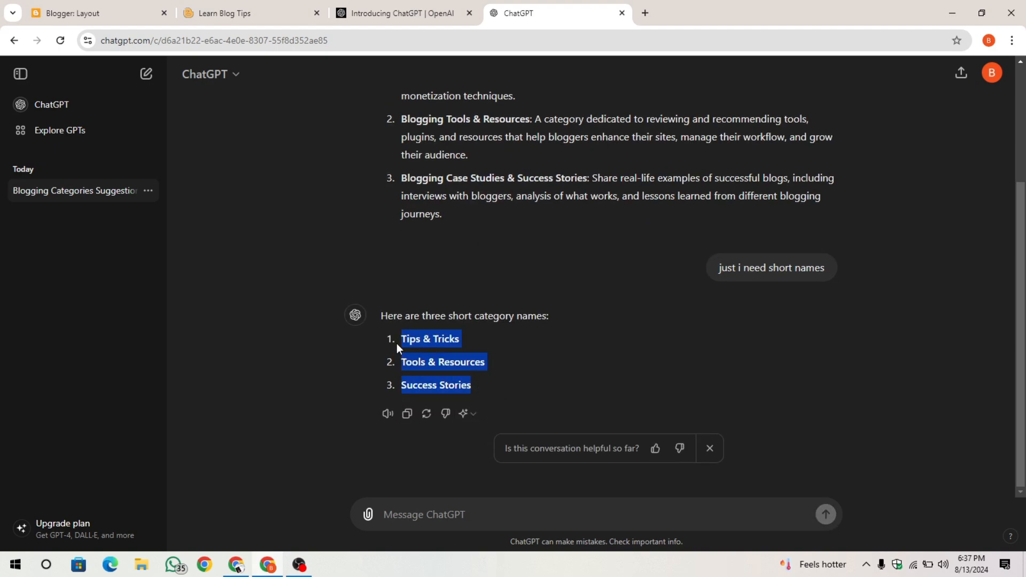
{"action": "left_click", "coordinate": [467, 483]}
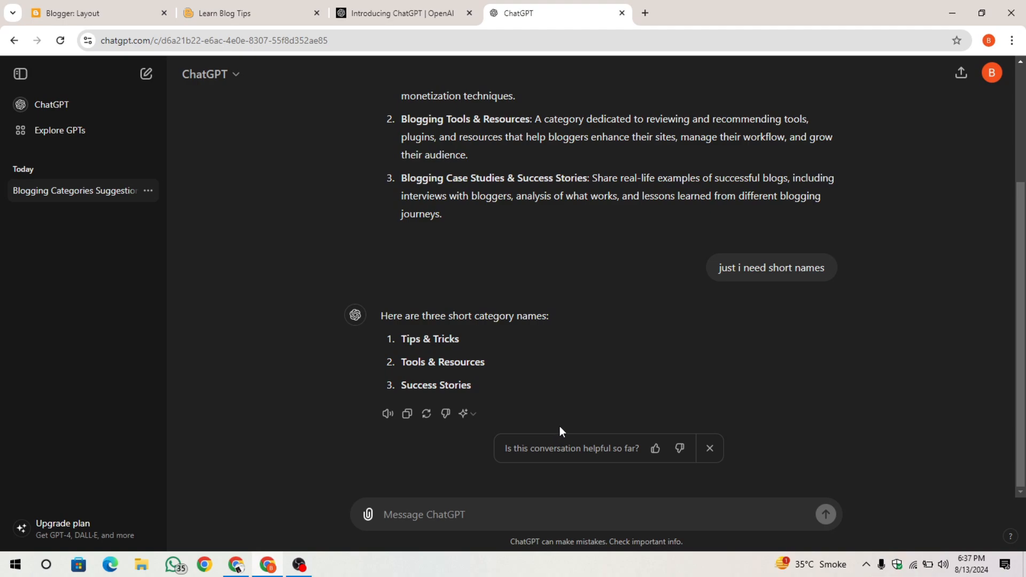
{"action": "type", "text": "more"}
{"action": "key", "text": "Return"}
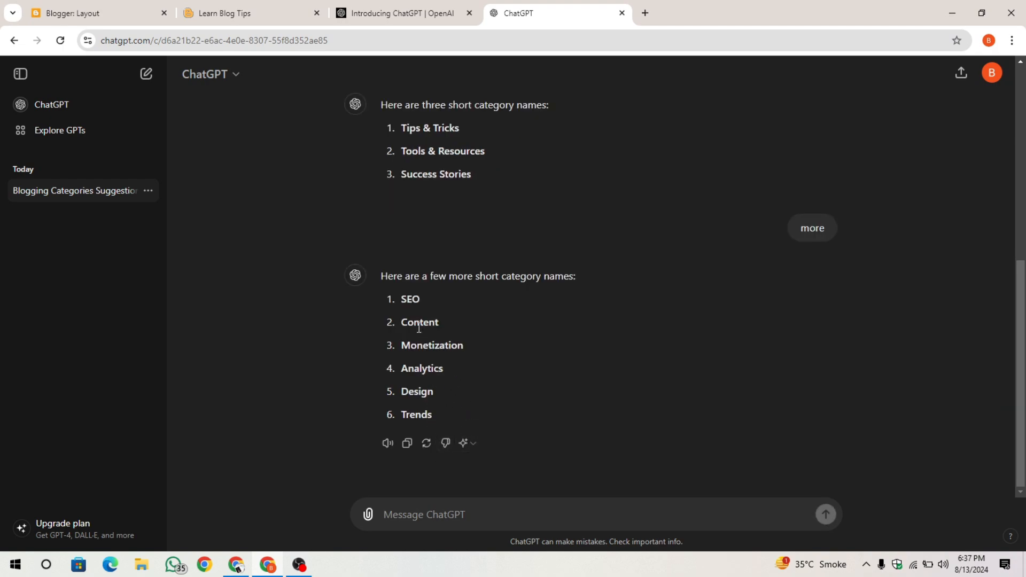
- Review both lists of short category names in the ChatGPT conversation to decide which ones suit the blog
{"action": "double_click", "coordinate": [459, 345]}
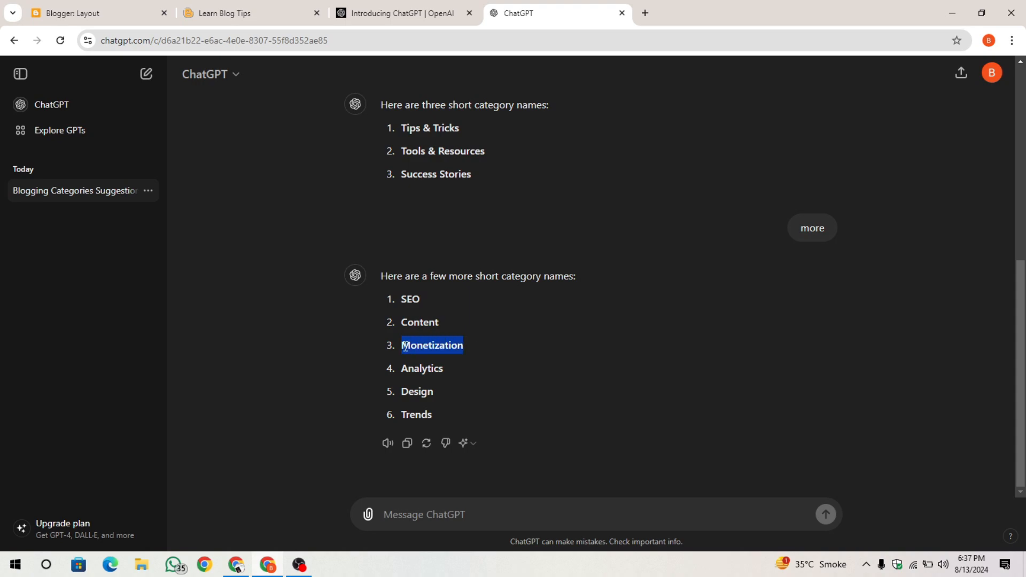
{"action": "left_click", "coordinate": [490, 350]}
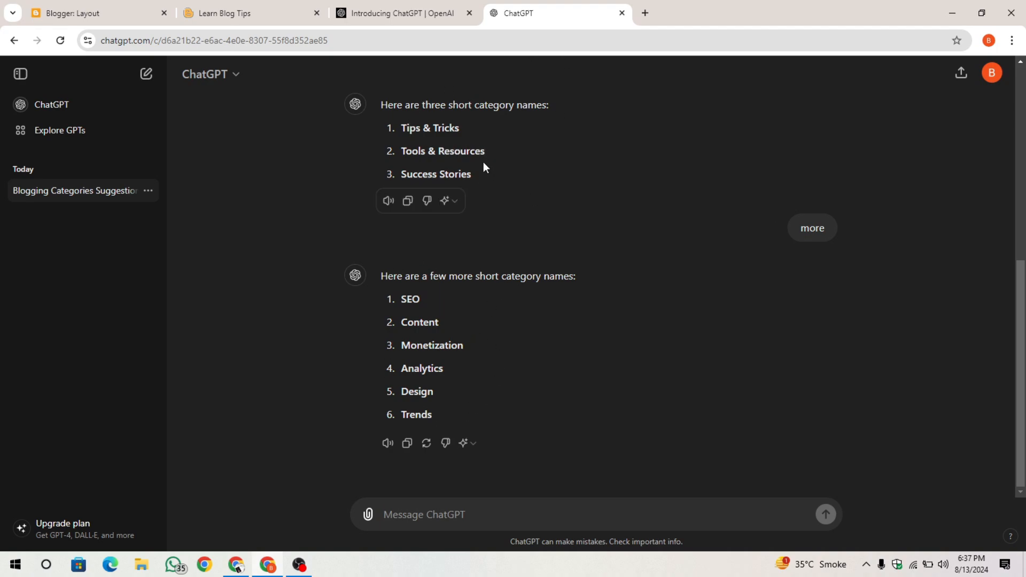
{"action": "left_click_drag", "start_coordinate": [477, 179], "coordinate": [408, 129]}
{"action": "left_click", "coordinate": [502, 152]}
{"action": "left_click", "coordinate": [394, 148]}
{"action": "scroll", "coordinate": [323, 123], "scroll_direction": "up", "scroll_amount": 3}
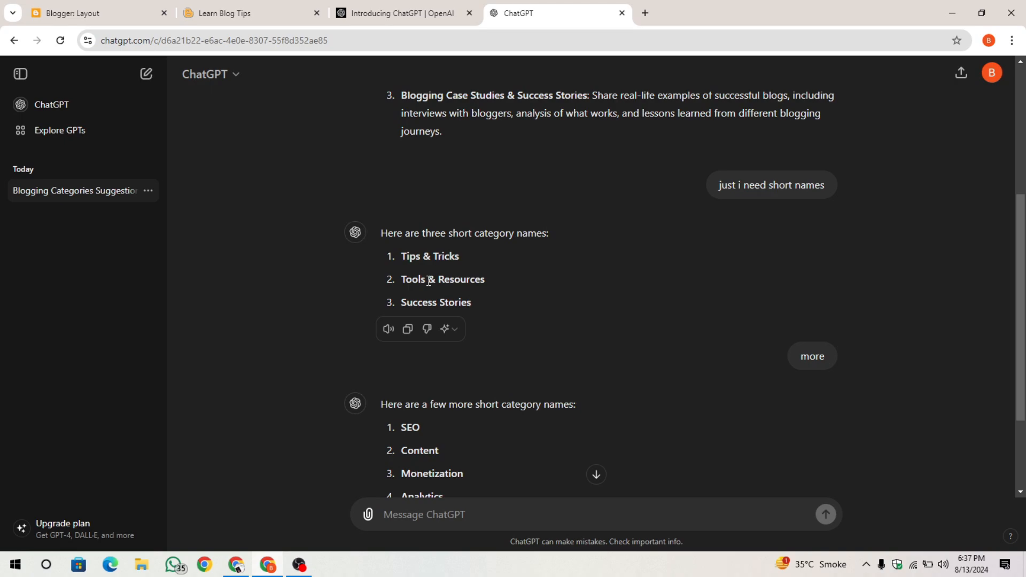
{"action": "left_click_drag", "start_coordinate": [398, 252], "coordinate": [475, 303]}
{"action": "left_click", "coordinate": [507, 291]}
- Copy the category name "Tips & Tricks" from the ChatGPT answer and return to the Blogger posts list
{"action": "left_click_drag", "start_coordinate": [471, 255], "coordinate": [402, 253]}
{"action": "left_click", "coordinate": [127, 4]}
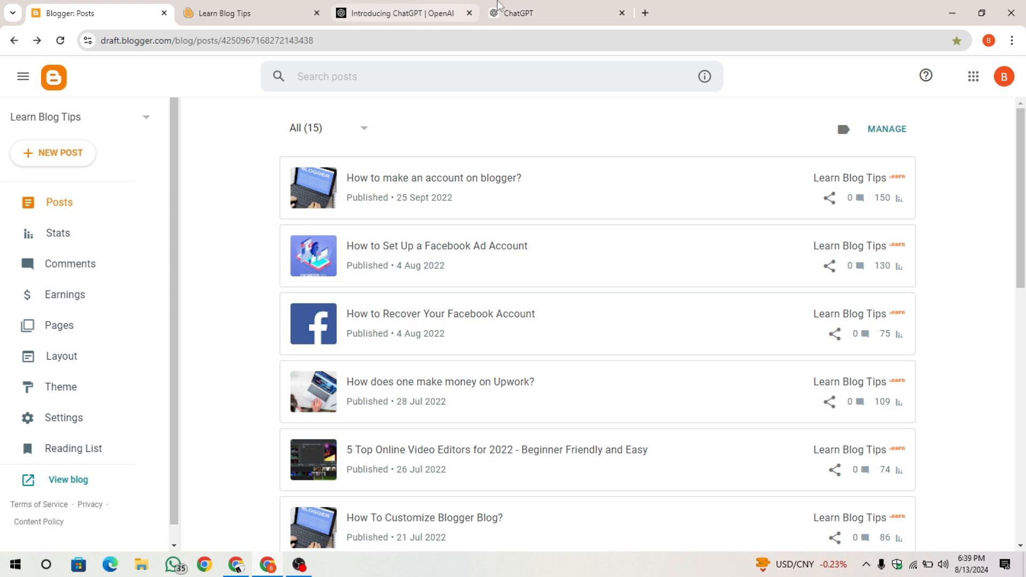
{"action": "left_click", "coordinate": [516, 7]}
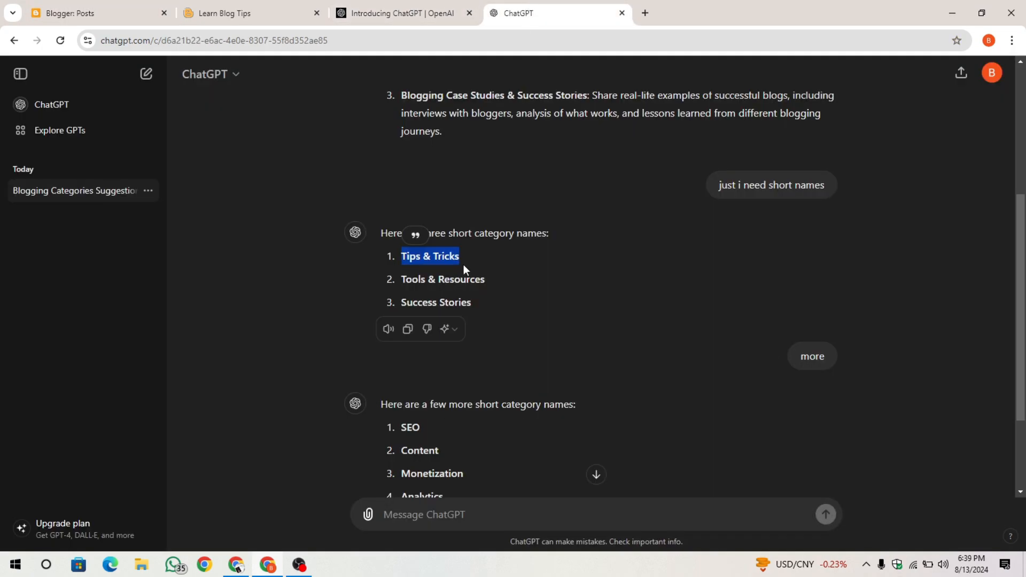
{"action": "left_click_drag", "start_coordinate": [464, 264], "coordinate": [391, 260]}
{"action": "key", "text": "ctrl+c"}
{"action": "left_click", "coordinate": [391, 260]}
{"action": "left_click", "coordinate": [96, 12]}
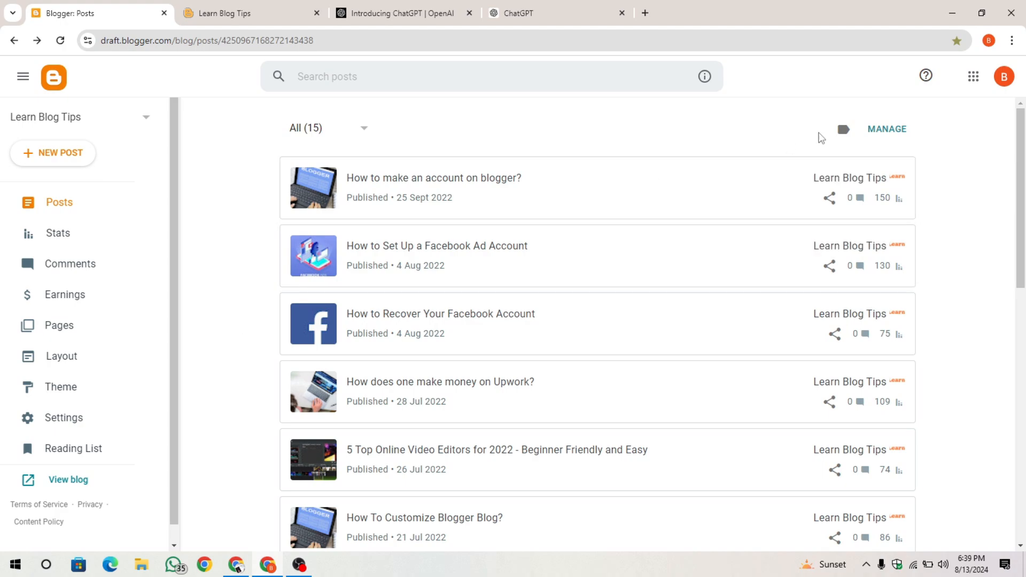
- Start managing posts in bulk and select "How to make an account on blogger?" and "How to Set Up a Facebook Ad Account"
{"action": "left_click", "coordinate": [890, 130]}
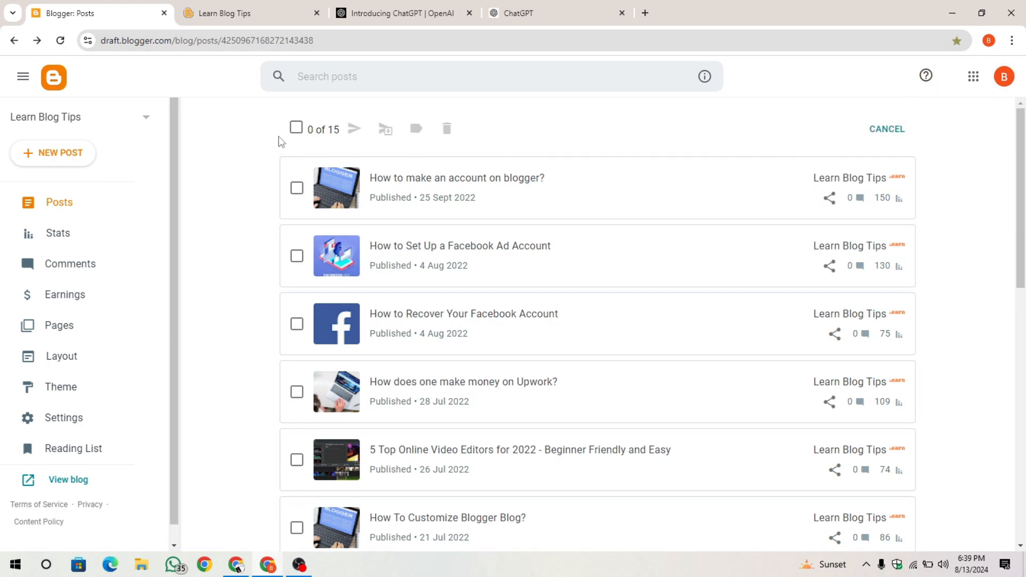
{"action": "left_click", "coordinate": [297, 188]}
{"action": "left_click", "coordinate": [297, 255]}
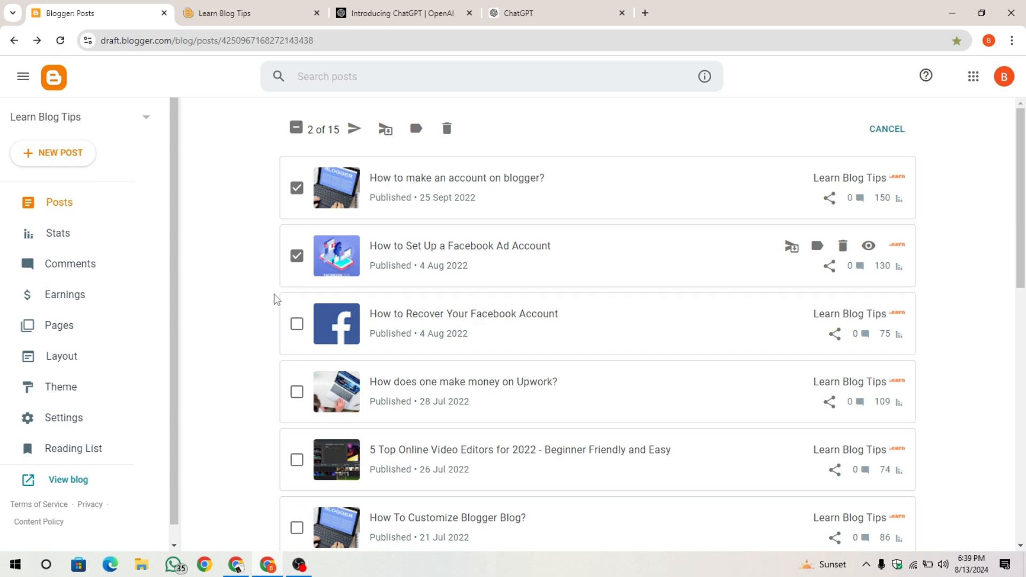
{"action": "scroll", "coordinate": [342, 292], "scroll_direction": "down", "scroll_amount": 1}
{"action": "scroll", "coordinate": [345, 283], "scroll_direction": "up", "scroll_amount": 1}
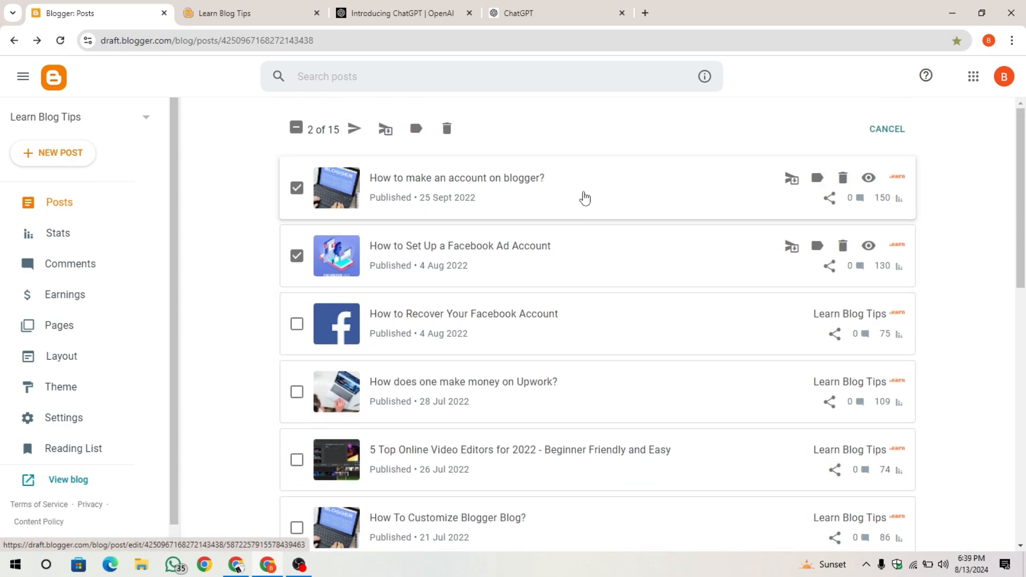
{"action": "scroll", "coordinate": [583, 197], "scroll_direction": "down", "scroll_amount": 2}
{"action": "scroll", "coordinate": [382, 189], "scroll_direction": "up", "scroll_amount": 1}
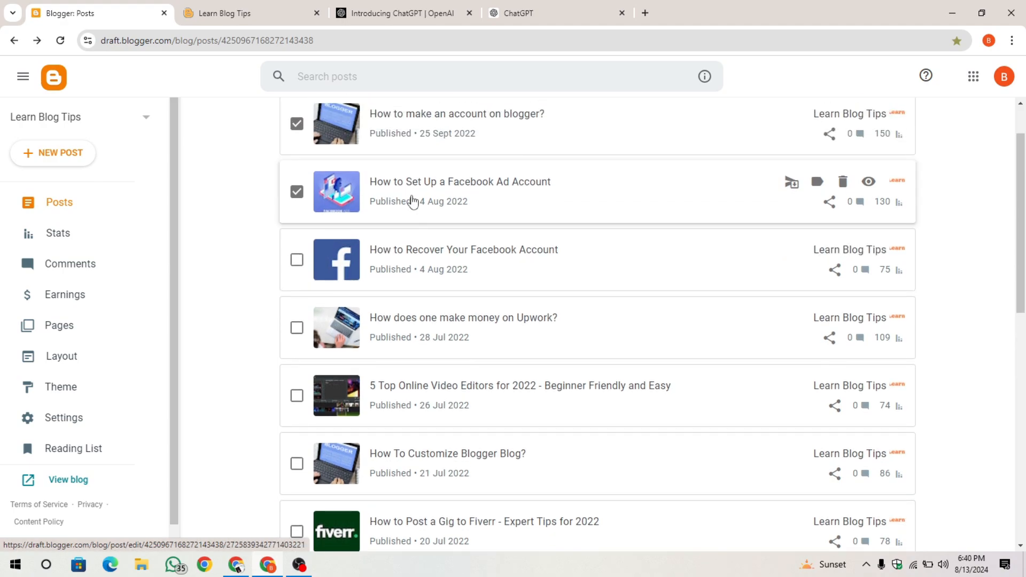
- Add the Upwork money, 5 Top Online Video Editors, Fiverr gig and 7 Ways to Make Money from Home Online posts to the selection
{"action": "left_click", "coordinate": [296, 396]}
{"action": "left_click", "coordinate": [296, 330]}
{"action": "scroll", "coordinate": [293, 395], "scroll_direction": "down", "scroll_amount": 1}
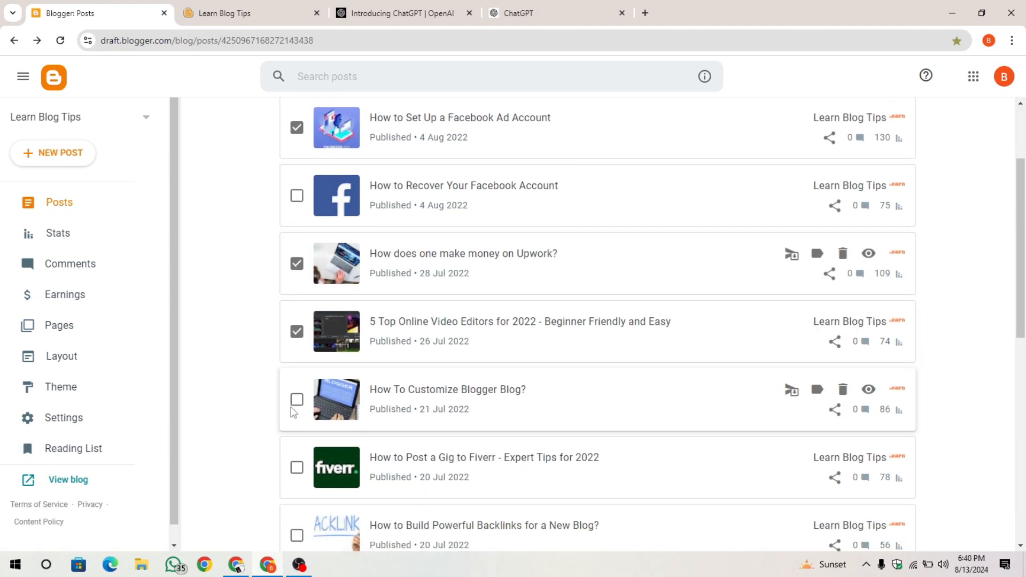
{"action": "scroll", "coordinate": [298, 422], "scroll_direction": "down", "scroll_amount": 1}
{"action": "left_click", "coordinate": [296, 338]}
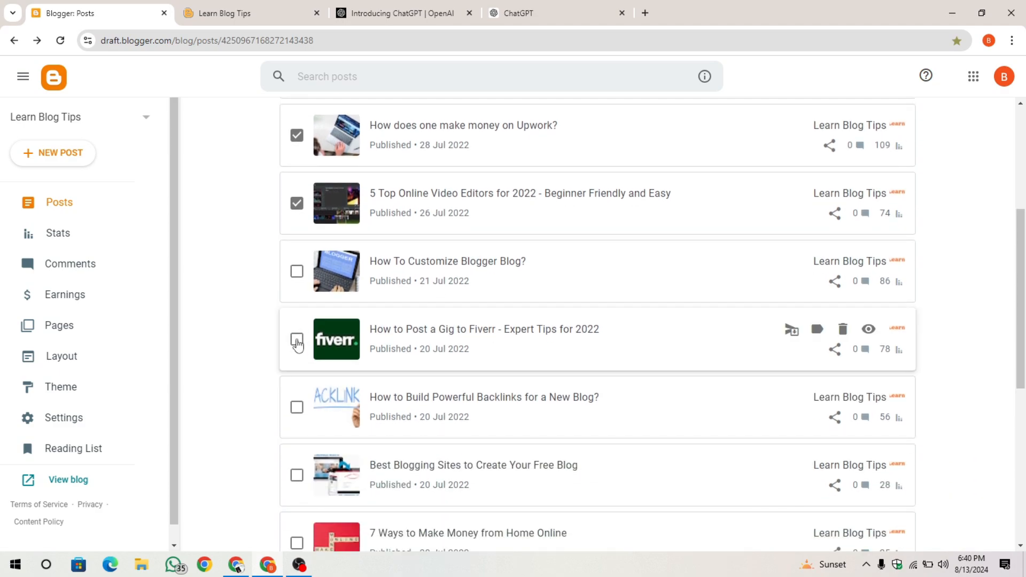
{"action": "scroll", "coordinate": [299, 425], "scroll_direction": "up", "scroll_amount": 2}
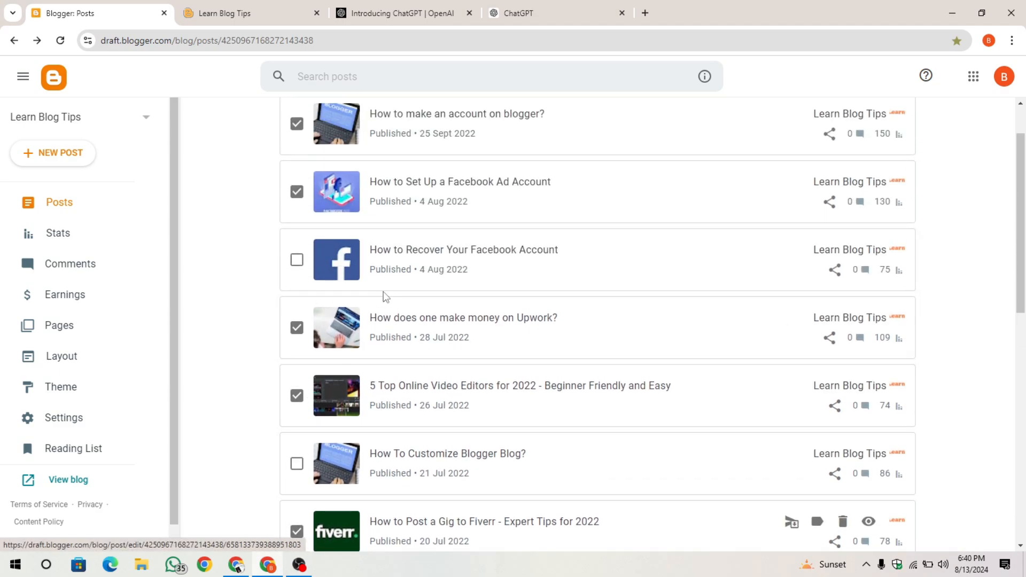
{"action": "scroll", "coordinate": [362, 305], "scroll_direction": "down", "scroll_amount": 6}
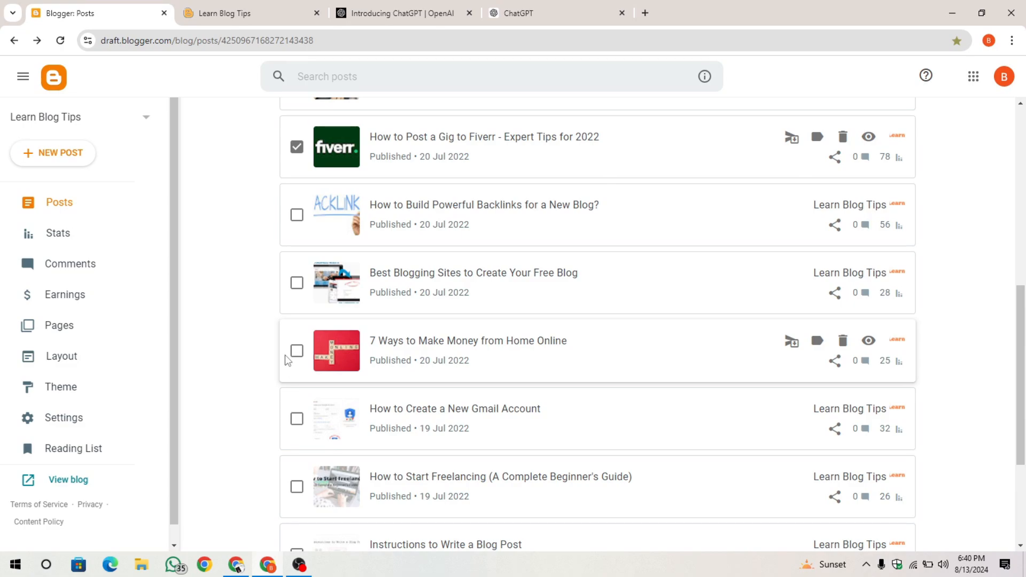
{"action": "left_click", "coordinate": [296, 352]}
{"action": "scroll", "coordinate": [515, 351], "scroll_direction": "up", "scroll_amount": 5}
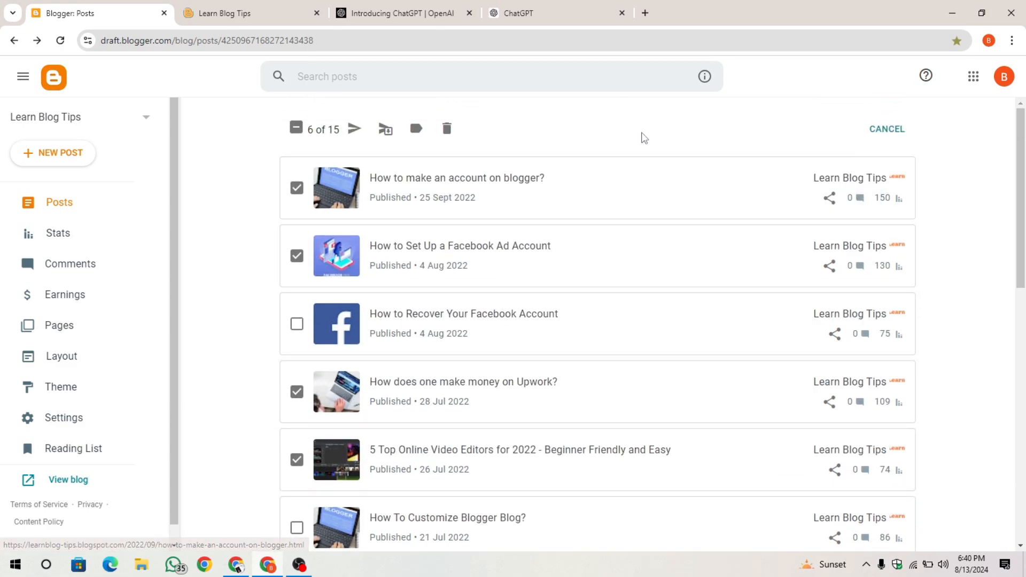
- Apply the label "Tips & Tricks" to the selected posts and check the labels in the posts list
{"action": "left_click", "coordinate": [417, 129]}
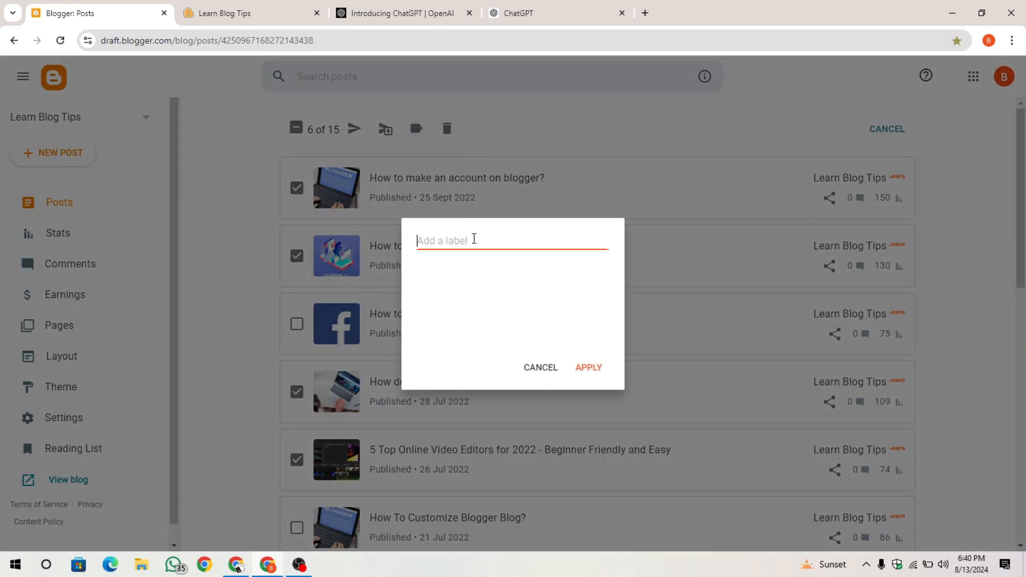
{"action": "key", "text": "ctrl+v"}
{"action": "left_click", "coordinate": [427, 264]}
{"action": "left_click", "coordinate": [588, 369]}
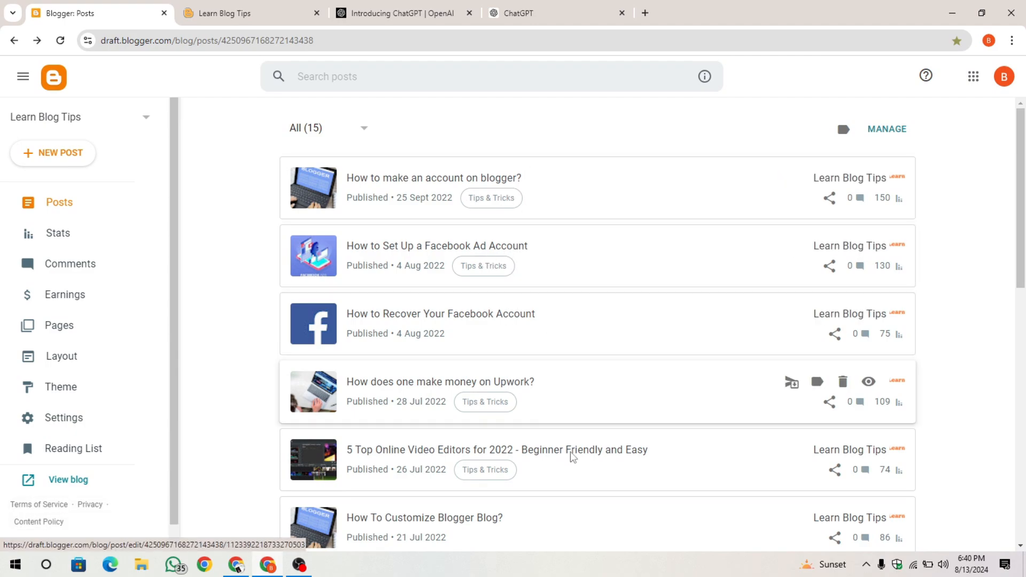
{"action": "scroll", "coordinate": [546, 261], "scroll_direction": "down", "scroll_amount": 3}
{"action": "scroll", "coordinate": [589, 421], "scroll_direction": "down", "scroll_amount": 3}
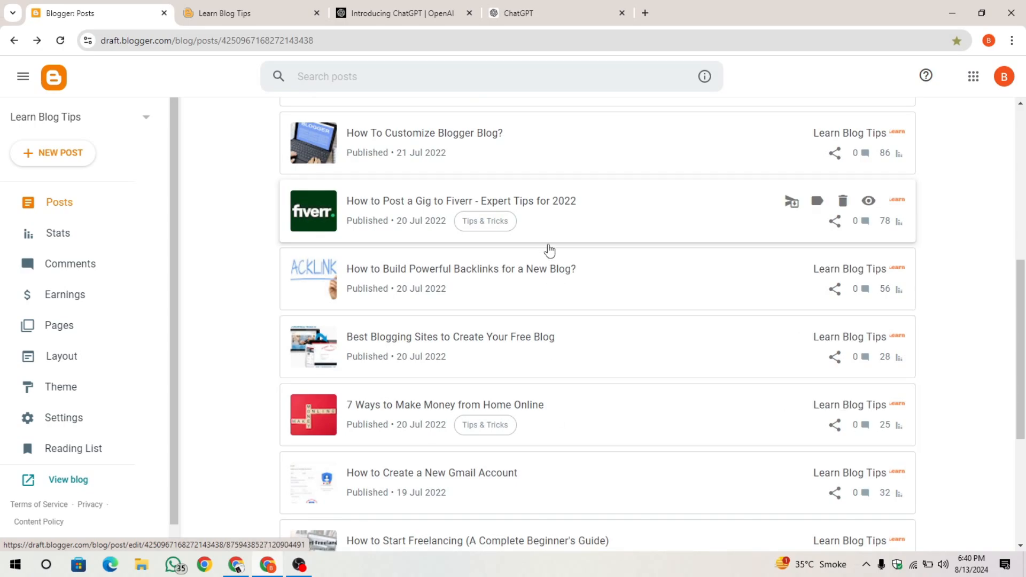
{"action": "scroll", "coordinate": [570, 437], "scroll_direction": "up", "scroll_amount": 6}
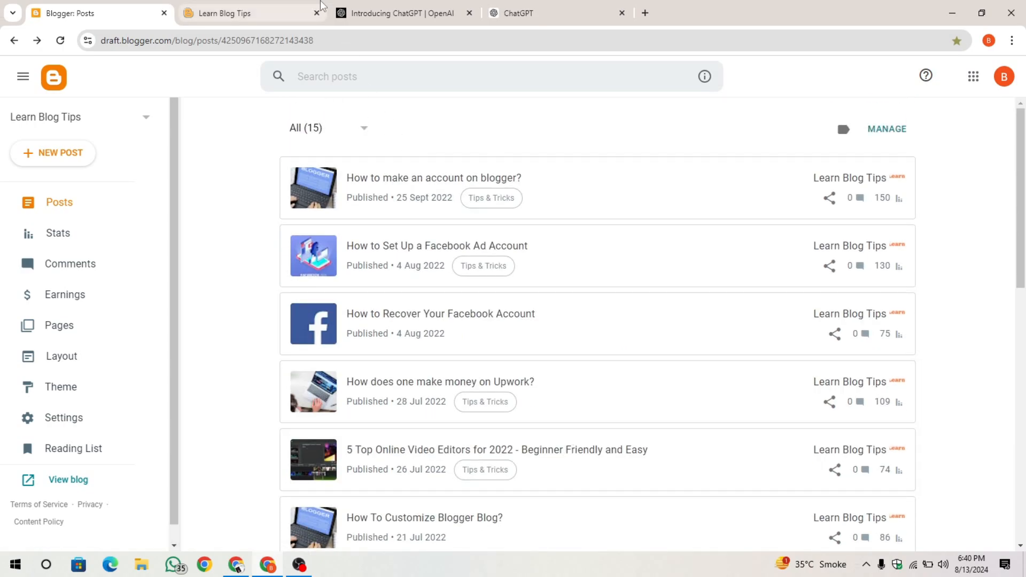
- Copy the category name "Tools & Resources" from the ChatGPT answer and return to the Blogger posts list
{"action": "left_click", "coordinate": [545, 11]}
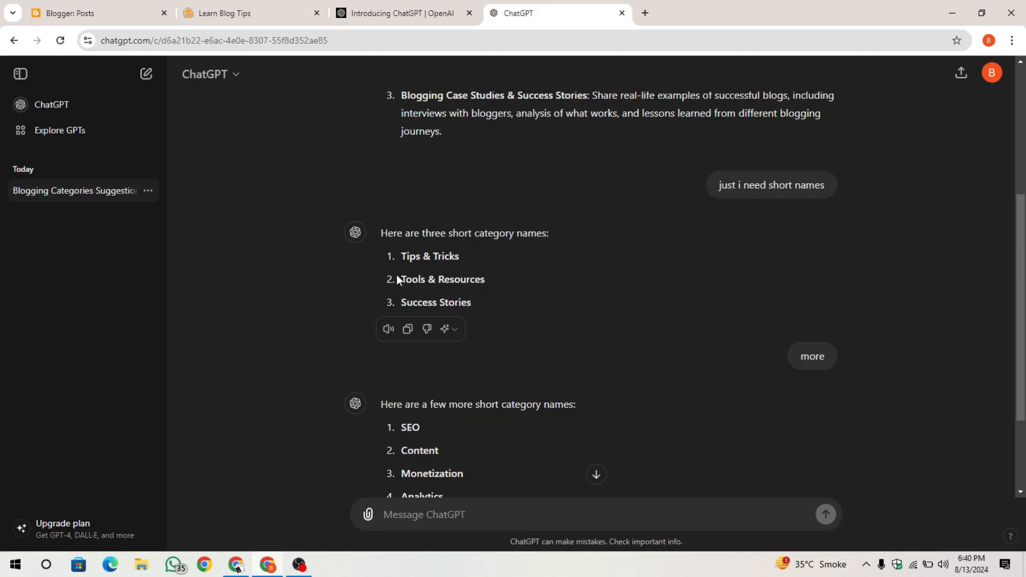
{"action": "left_click_drag", "start_coordinate": [398, 278], "coordinate": [494, 275]}
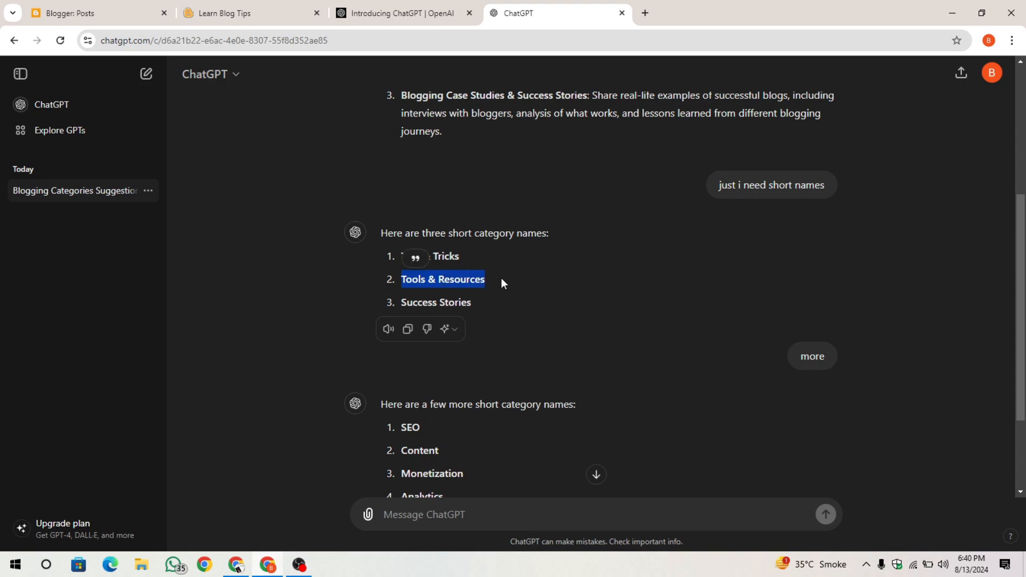
{"action": "left_click", "coordinate": [87, 6]}
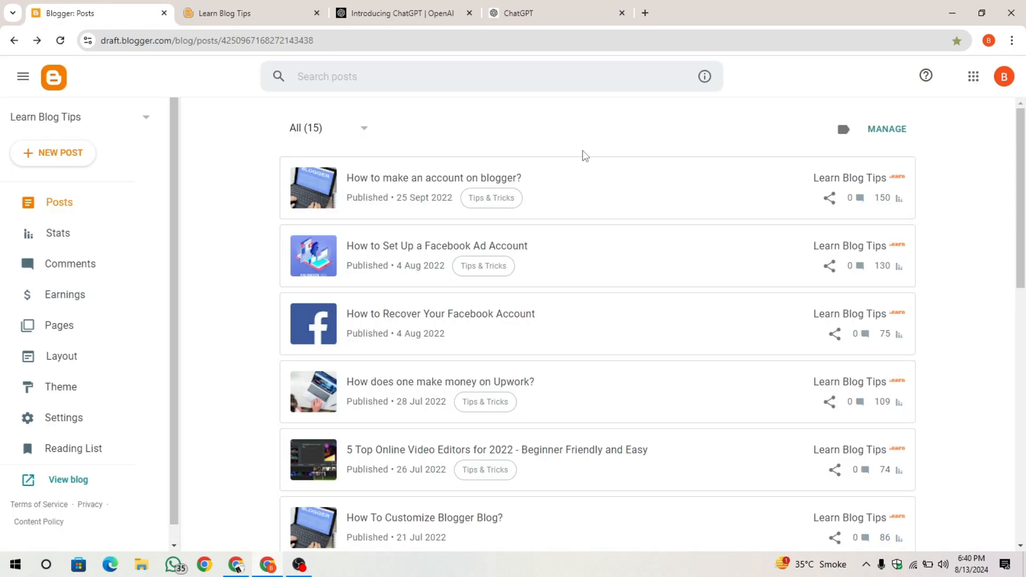
- Start managing posts in bulk, reselect the category name "Tools & Resources" in the ChatGPT answer and return to the Blogger posts list
{"action": "left_click", "coordinate": [890, 133]}
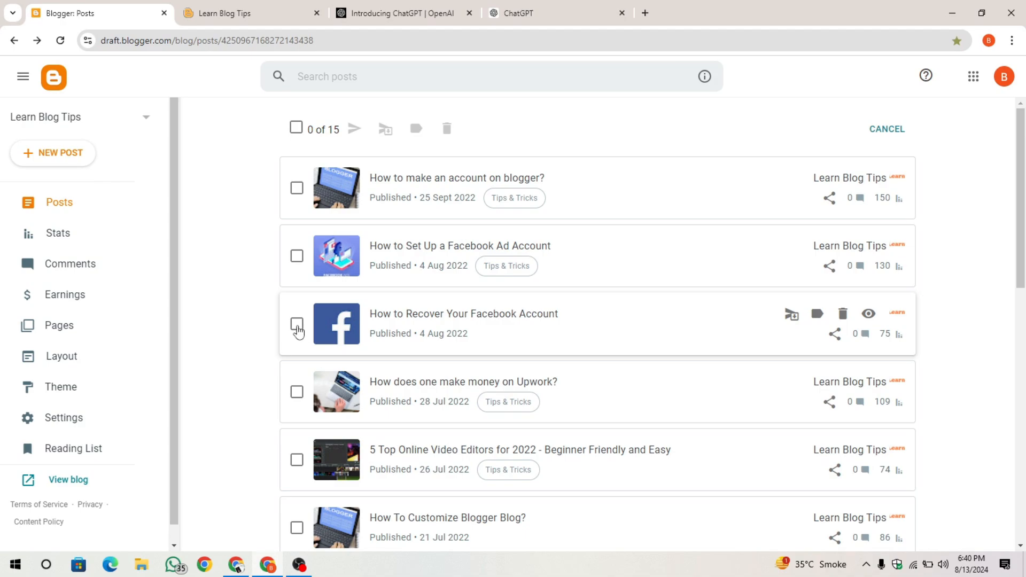
{"action": "left_click", "coordinate": [529, 10]}
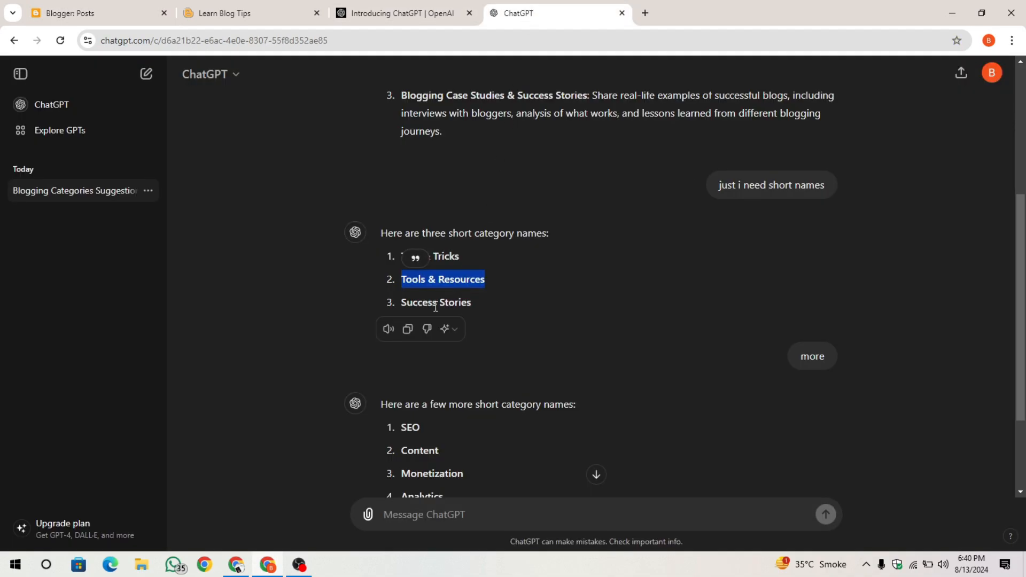
{"action": "left_click", "coordinate": [509, 279]}
{"action": "left_click_drag", "start_coordinate": [508, 278], "coordinate": [384, 279]}
{"action": "left_click", "coordinate": [366, 262]}
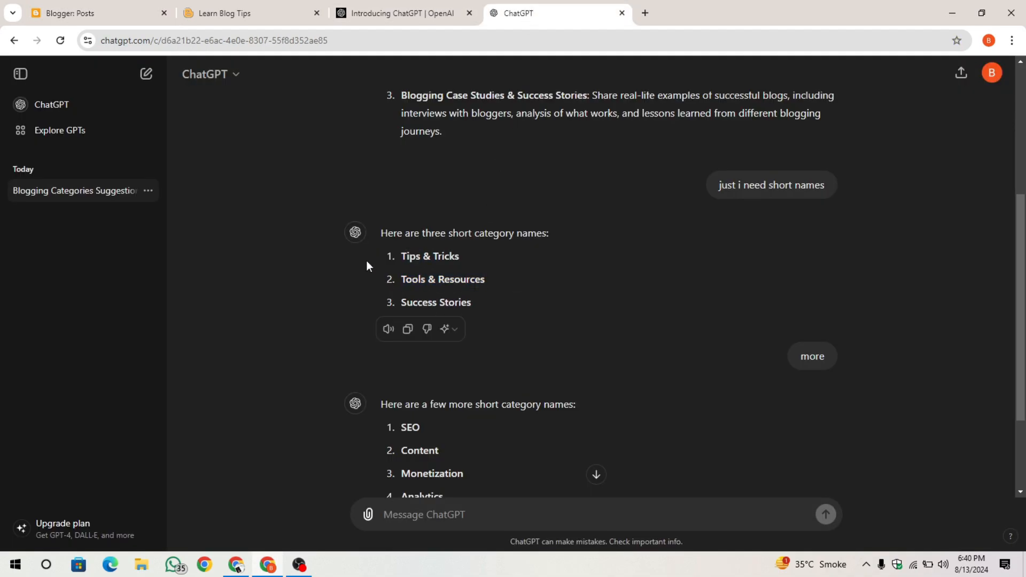
{"action": "left_click", "coordinate": [136, 12]}
- Select the posts "How to Recover Your Facebook Account" and "How To Customize Blogger Blog?" for bulk labelling
{"action": "left_click", "coordinate": [297, 324]}
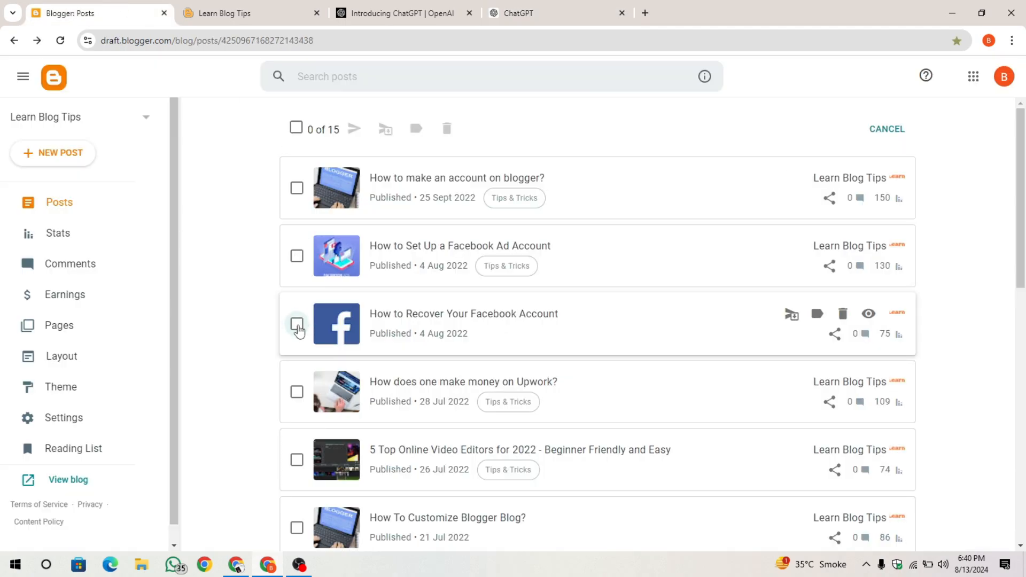
{"action": "scroll", "coordinate": [253, 359], "scroll_direction": "down", "scroll_amount": 1}
{"action": "scroll", "coordinate": [253, 359], "scroll_direction": "down", "scroll_amount": 5}
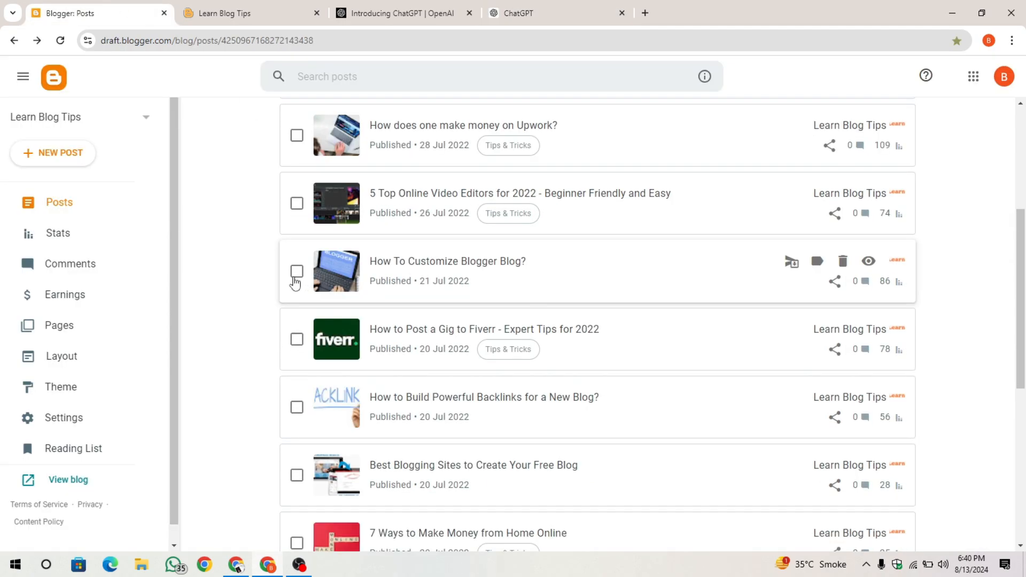
{"action": "left_click", "coordinate": [296, 272]}
{"action": "scroll", "coordinate": [289, 321], "scroll_direction": "down", "scroll_amount": 2}
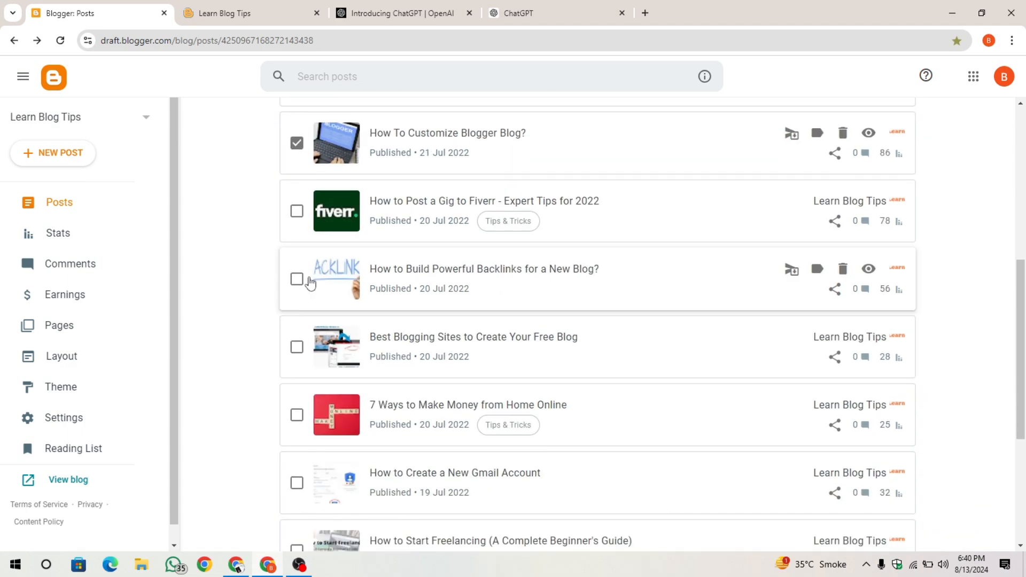
- Add the Powerful Backlinks, Best Blogging Sites, New Gmail Account, Start Freelancing and Write a Blog Post posts to the selection
{"action": "left_click", "coordinate": [297, 278]}
{"action": "left_click", "coordinate": [297, 346]}
{"action": "scroll", "coordinate": [298, 363], "scroll_direction": "down", "scroll_amount": 2}
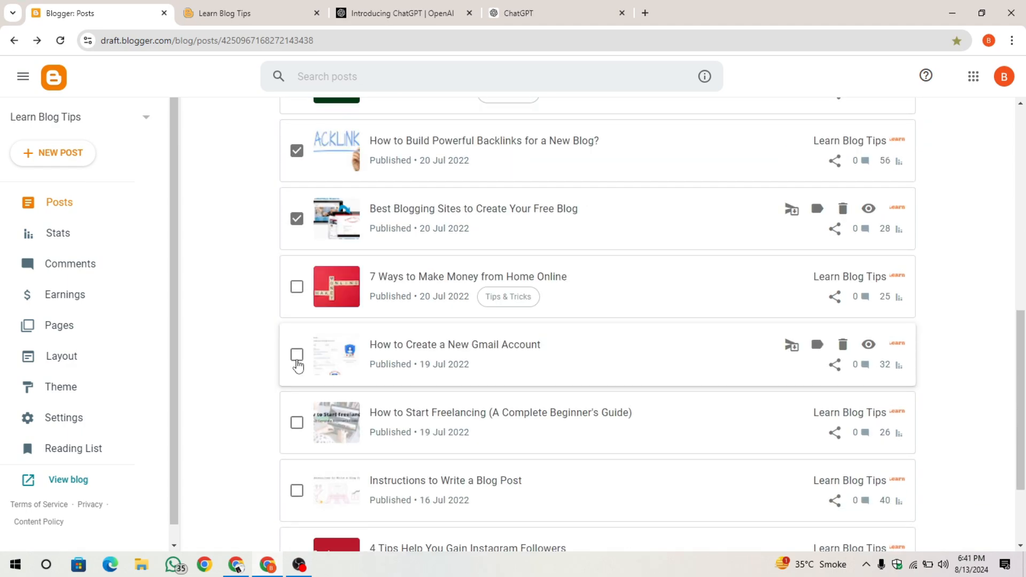
{"action": "left_click", "coordinate": [297, 355]}
- Apply the new label "Tools & Resources" to the selected posts
{"action": "scroll", "coordinate": [374, 267], "scroll_direction": "up", "scroll_amount": 10}
{"action": "left_click", "coordinate": [416, 128]}
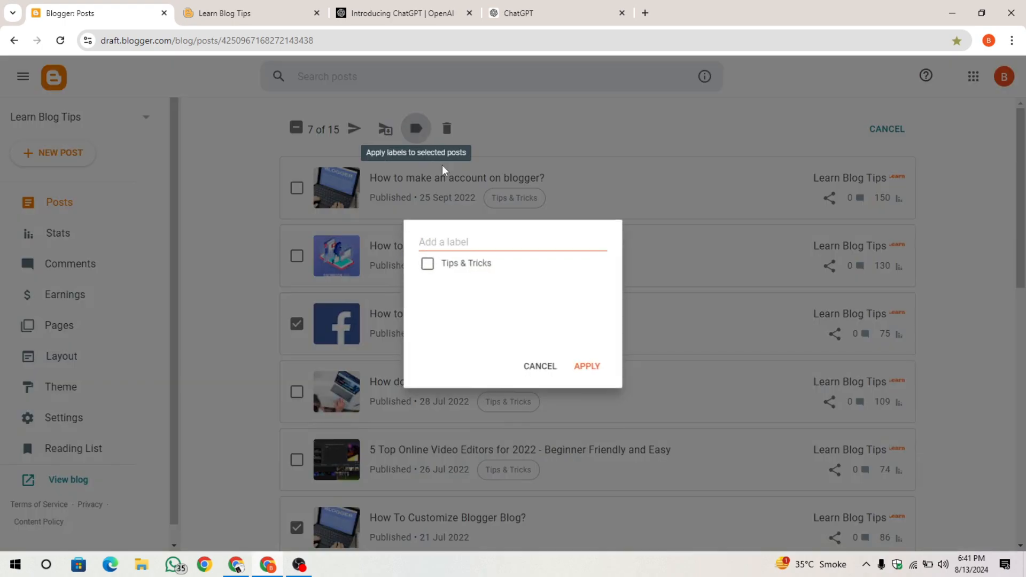
{"action": "left_click", "coordinate": [480, 241]}
{"action": "type", "text": "Tools & Resources"}
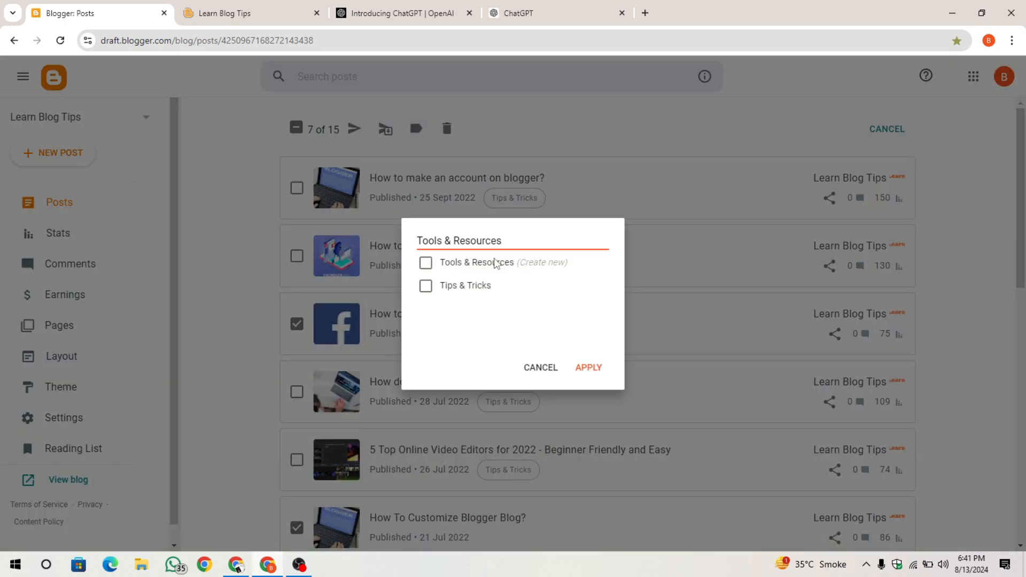
{"action": "left_click", "coordinate": [593, 369]}
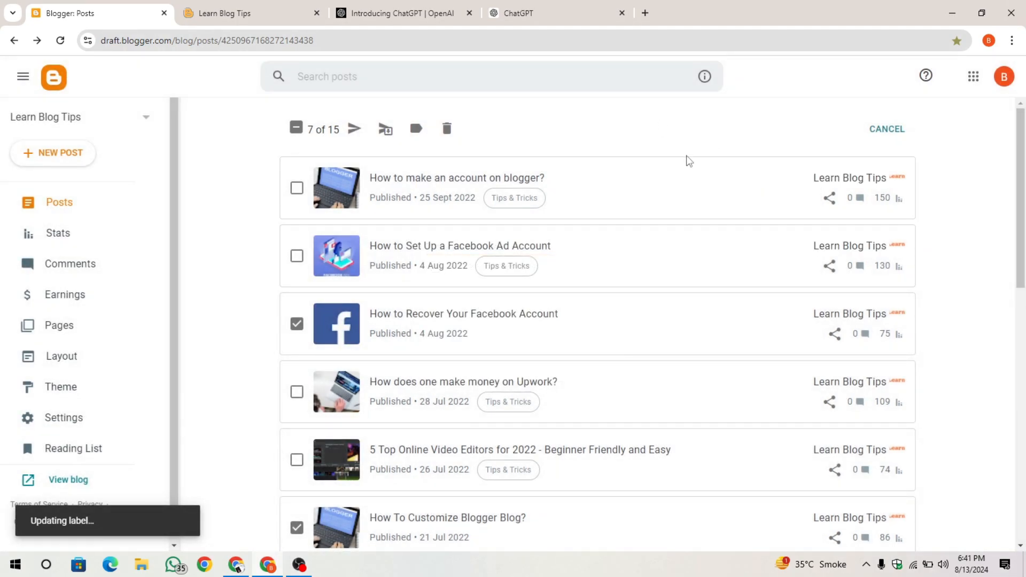
- Check the labels in the posts list, then reload the live blog and examine its Categories list
{"action": "scroll", "coordinate": [556, 414], "scroll_direction": "down", "scroll_amount": 10}
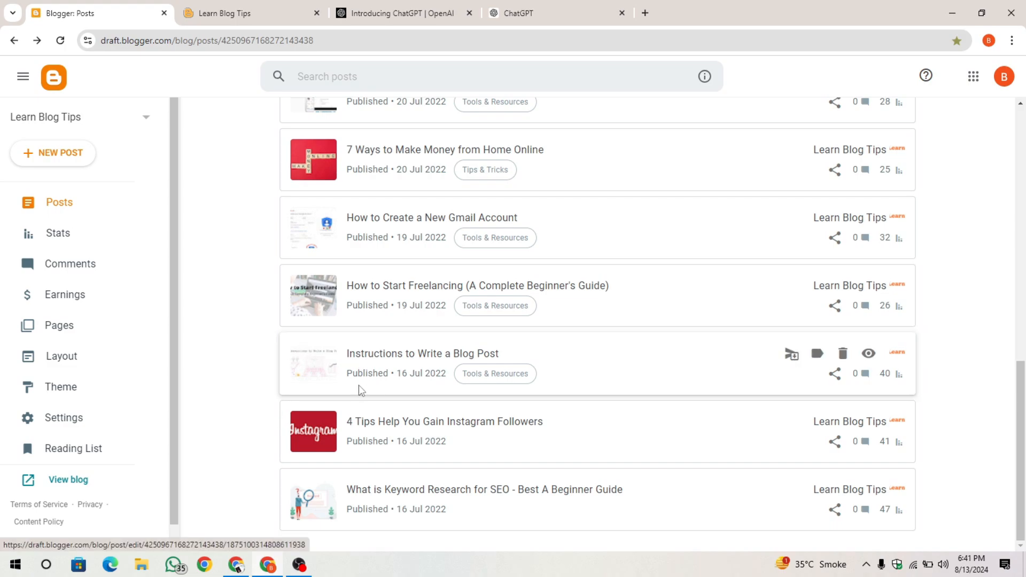
{"action": "scroll", "coordinate": [240, 338], "scroll_direction": "up", "scroll_amount": 10}
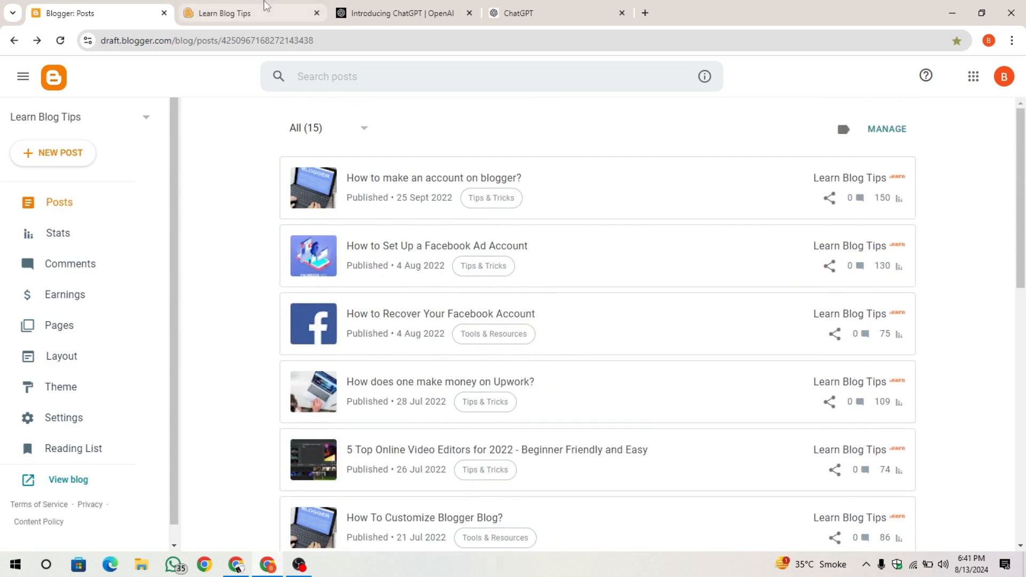
{"action": "left_click", "coordinate": [251, 12]}
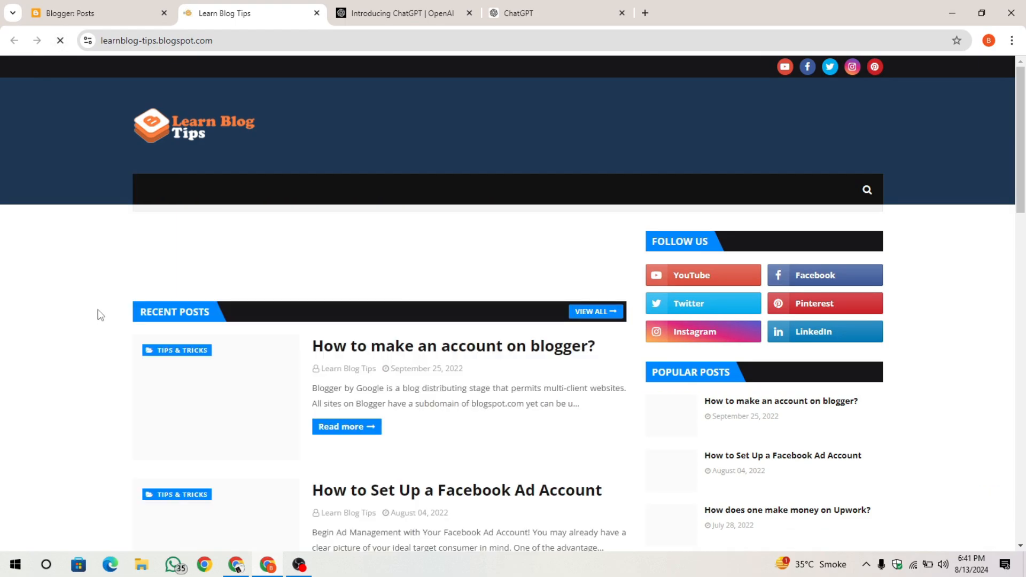
{"action": "scroll", "coordinate": [733, 351], "scroll_direction": "down", "scroll_amount": 10}
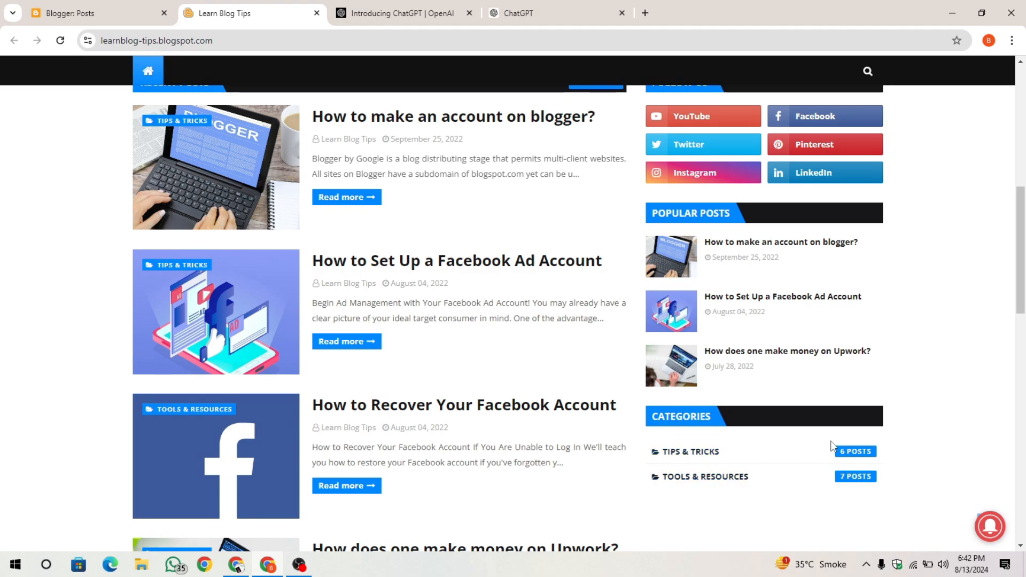
- Label the Instagram Followers post "Tips & Tricks" and the Keyword Research for SEO post "Tools & Resources" in the Blogger posts list
{"action": "left_click", "coordinate": [97, 13]}
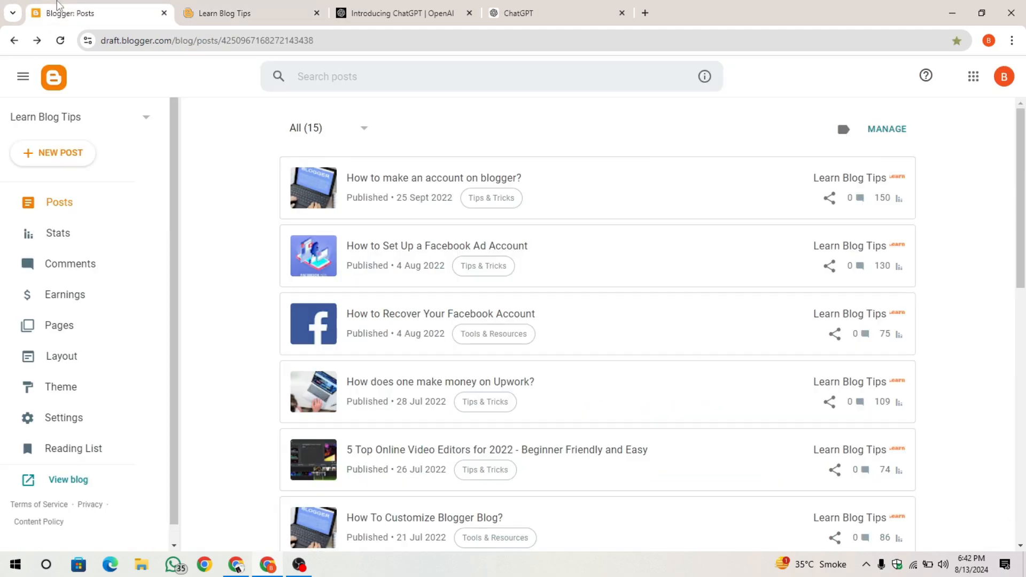
{"action": "scroll", "coordinate": [428, 394], "scroll_direction": "down", "scroll_amount": 10}
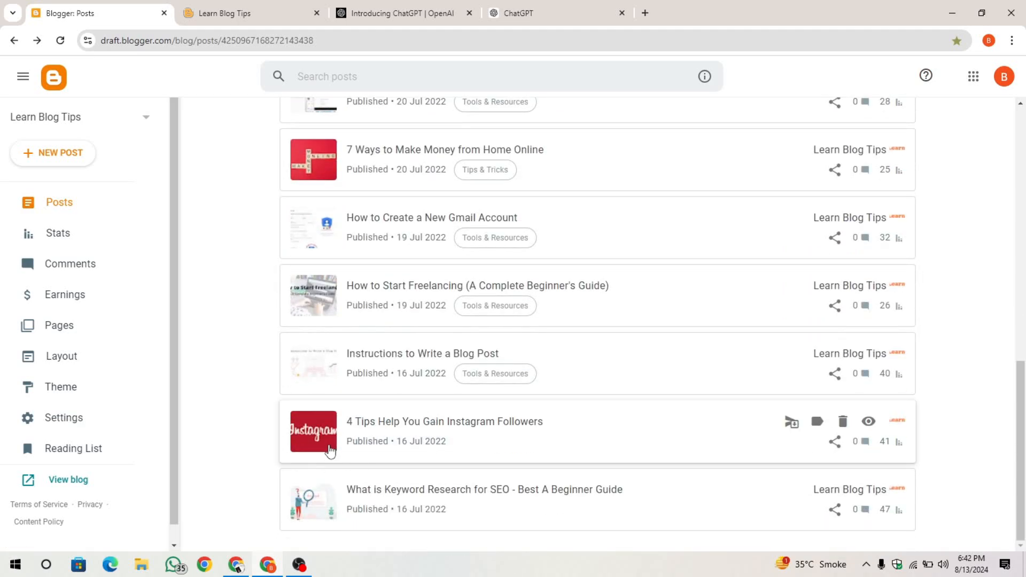
{"action": "left_click", "coordinate": [817, 422]}
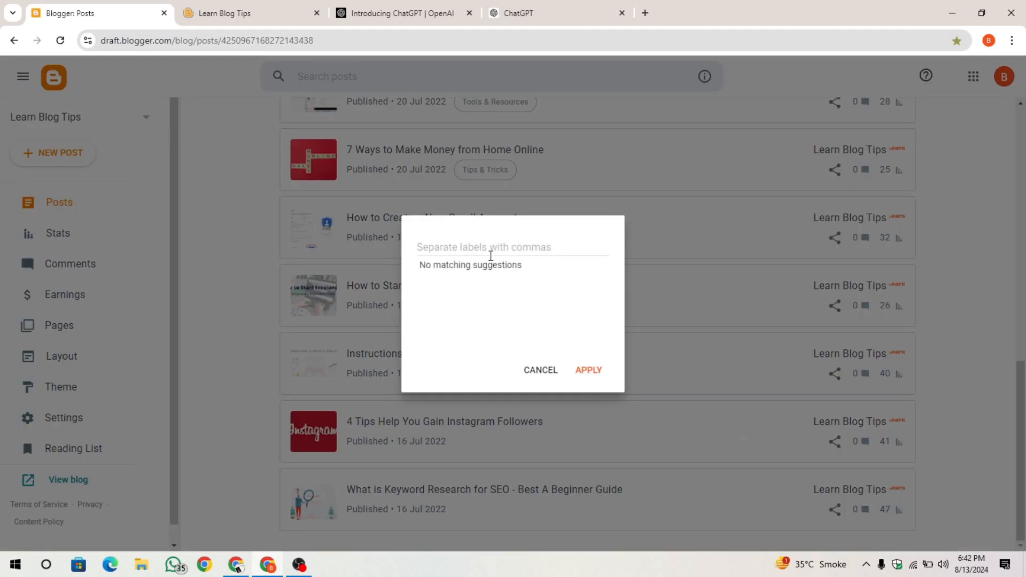
{"action": "left_click", "coordinate": [589, 370]}
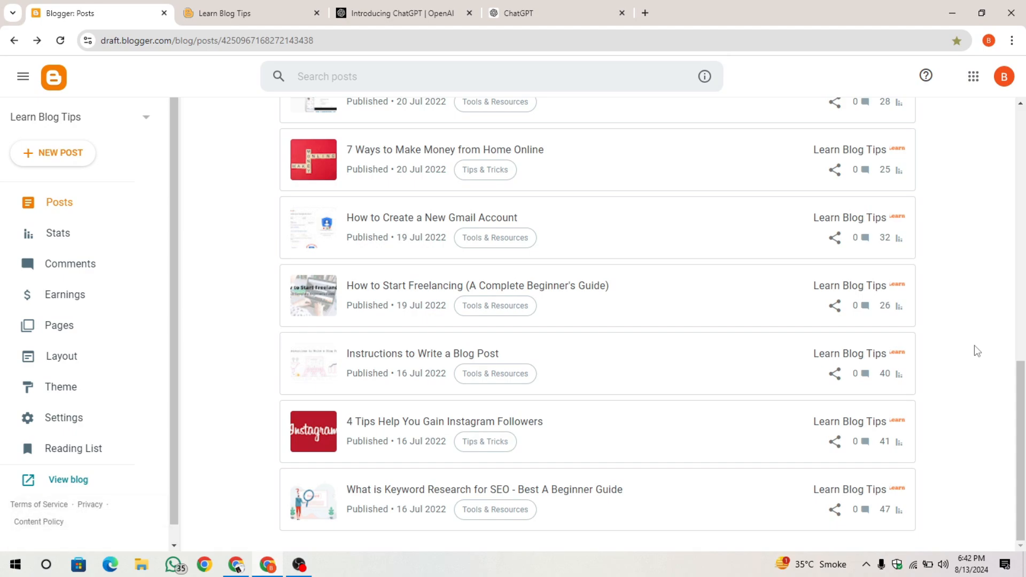
- Reload the live blog and check the post counts in its Categories list and the header menu bar
{"action": "left_click", "coordinate": [256, 12]}
{"action": "left_click", "coordinate": [55, 45]}
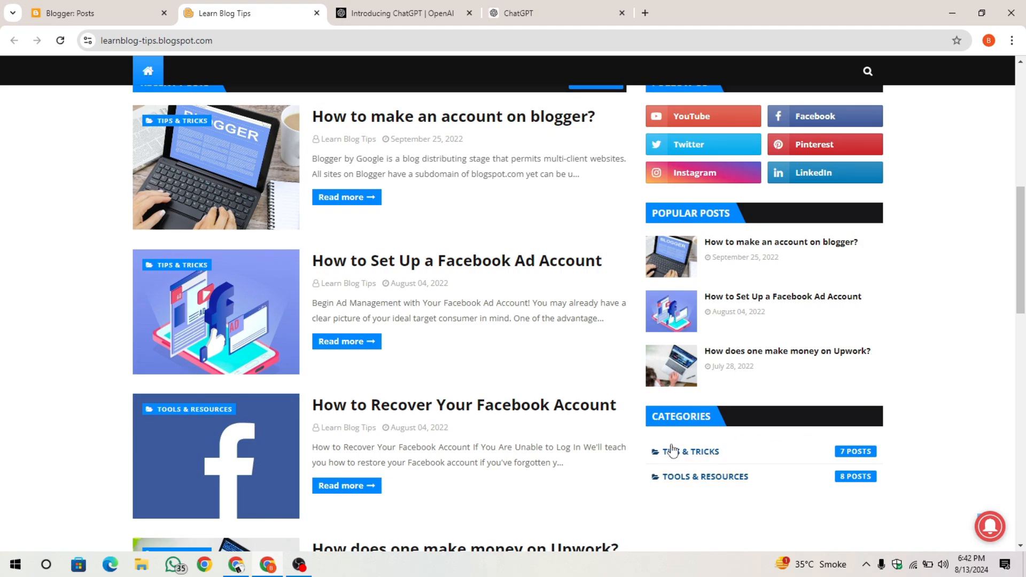
{"action": "scroll", "coordinate": [625, 383], "scroll_direction": "up", "scroll_amount": 8}
{"action": "scroll", "coordinate": [248, 260], "scroll_direction": "up", "scroll_amount": 2}
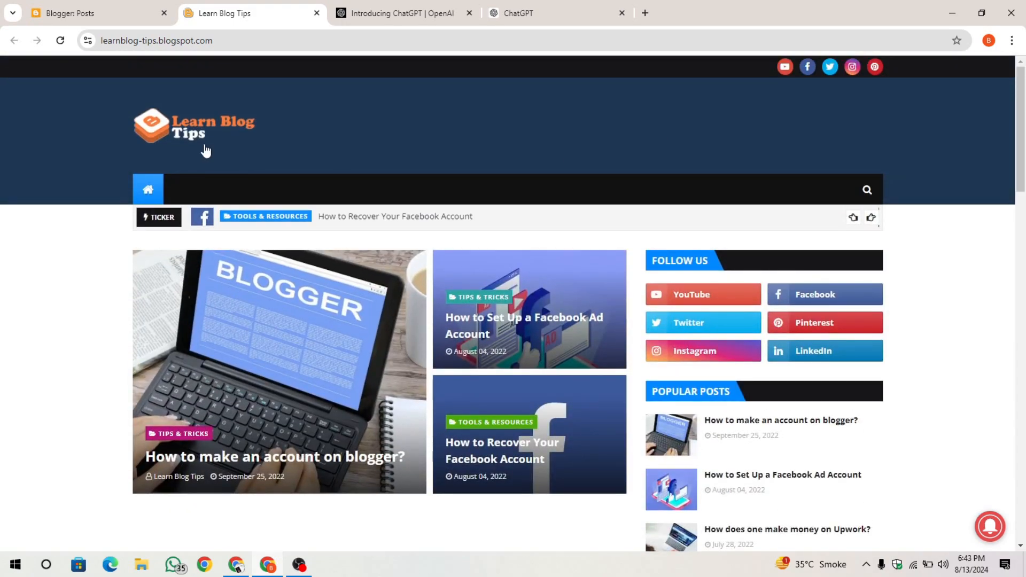
- Open the blog's Layout page and compare its navigation sections with the menu bar on the live site
{"action": "left_click", "coordinate": [85, 13]}
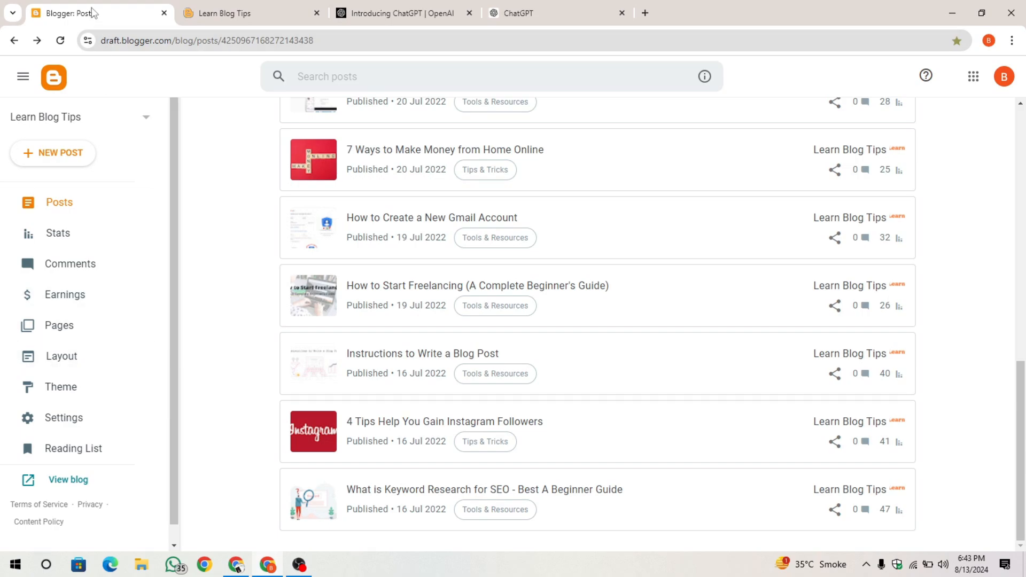
{"action": "left_click", "coordinate": [100, 365]}
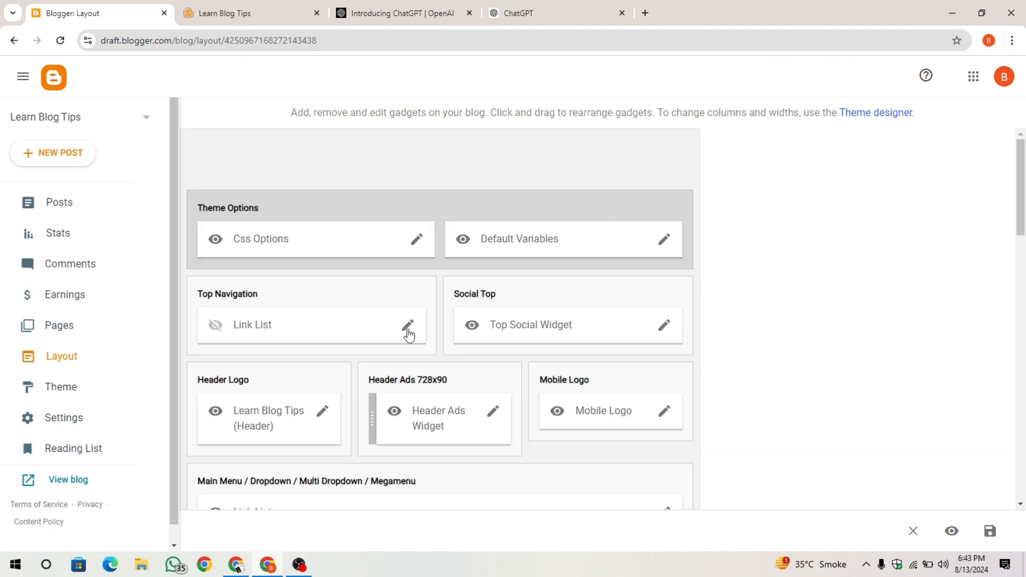
{"action": "scroll", "coordinate": [416, 357], "scroll_direction": "down", "scroll_amount": 2}
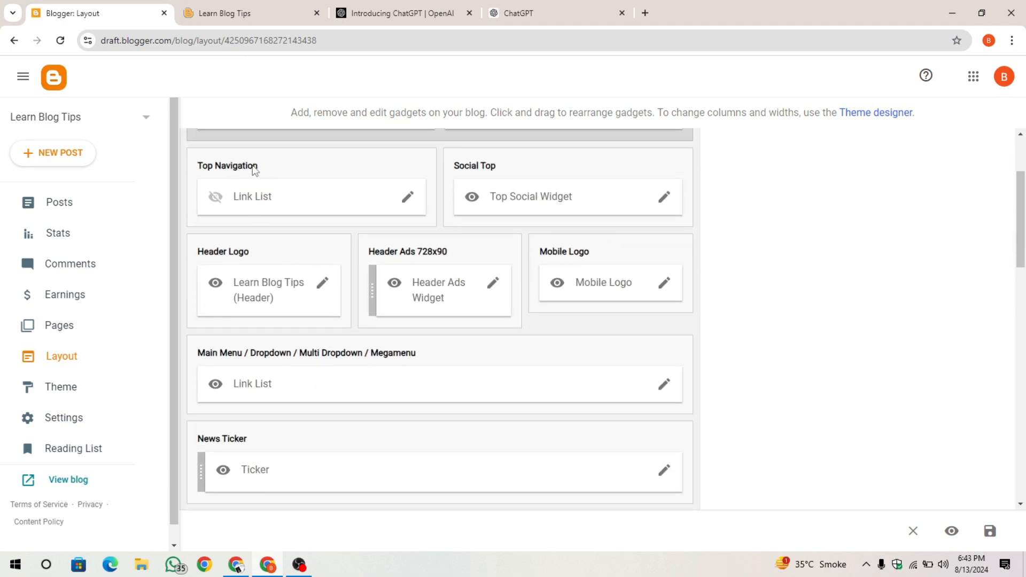
{"action": "left_click", "coordinate": [283, 11]}
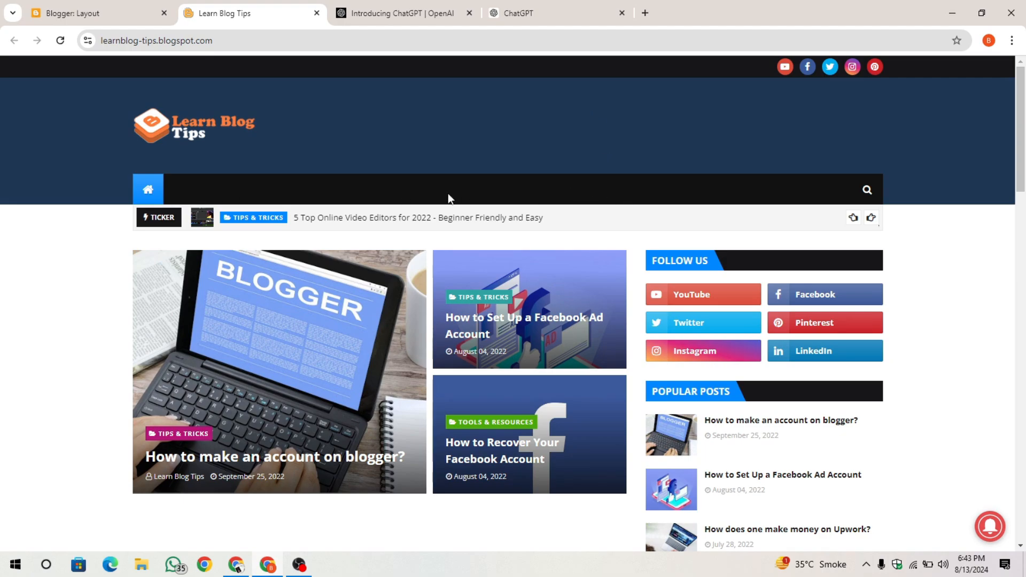
{"action": "left_click", "coordinate": [99, 13]}
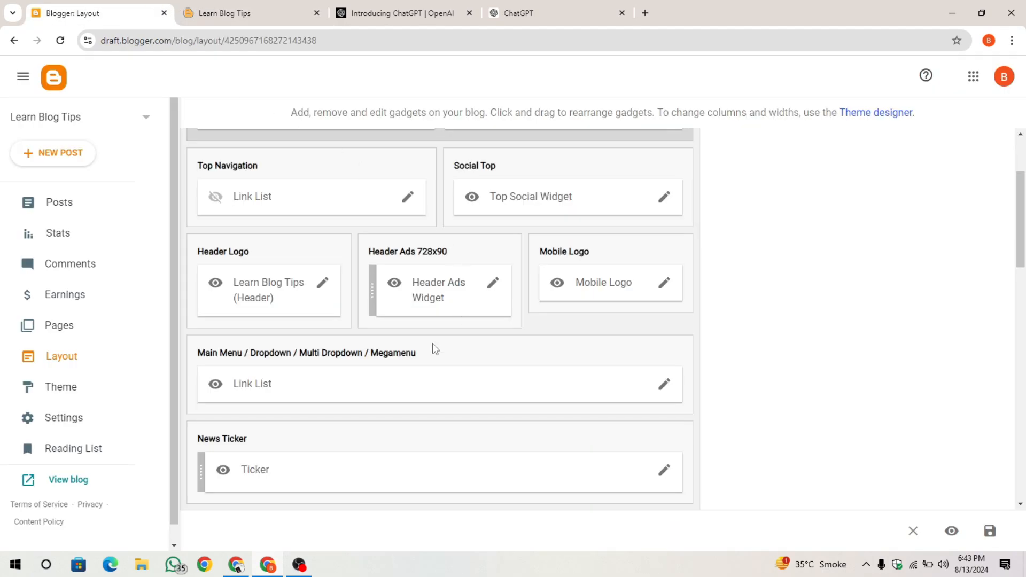
{"action": "scroll", "coordinate": [406, 326], "scroll_direction": "down", "scroll_amount": 3}
{"action": "scroll", "coordinate": [358, 307], "scroll_direction": "up", "scroll_amount": 2}
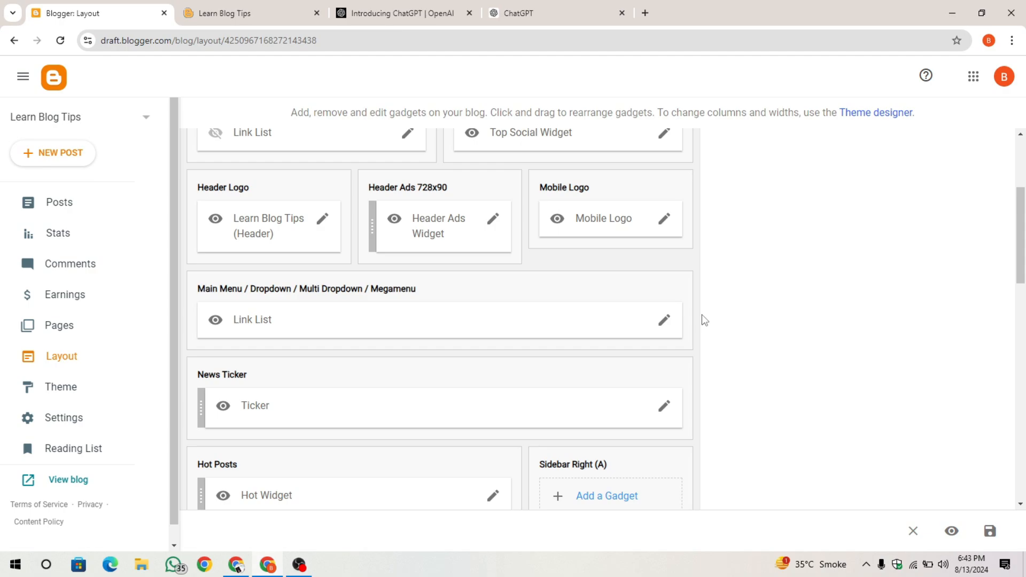
- Open the Link List configuration of the Main Menu section and start a new item below Home-icon
{"action": "left_click", "coordinate": [664, 321]}
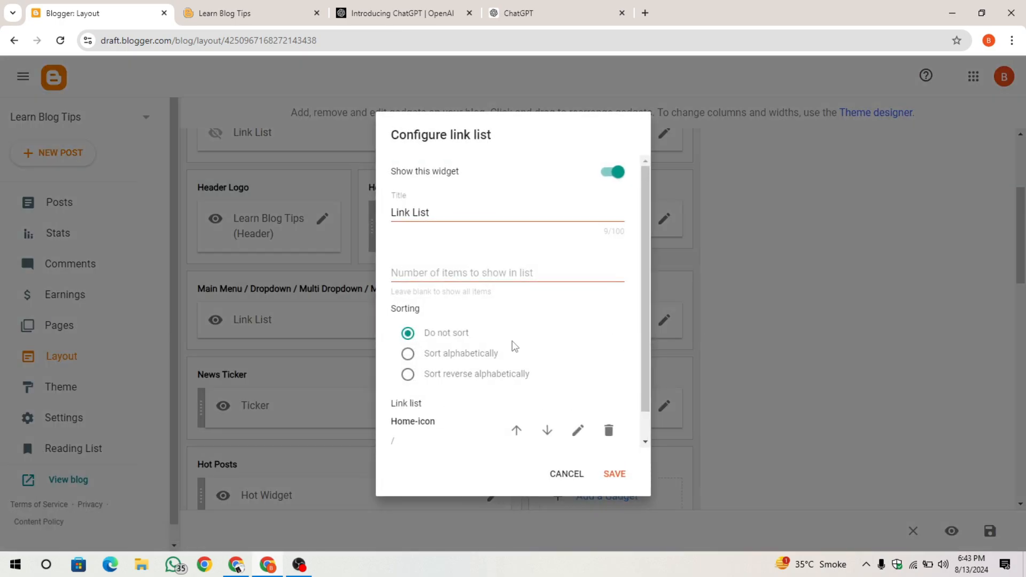
{"action": "scroll", "coordinate": [511, 347], "scroll_direction": "down", "scroll_amount": 1}
{"action": "left_click_drag", "start_coordinate": [390, 391], "coordinate": [475, 396]}
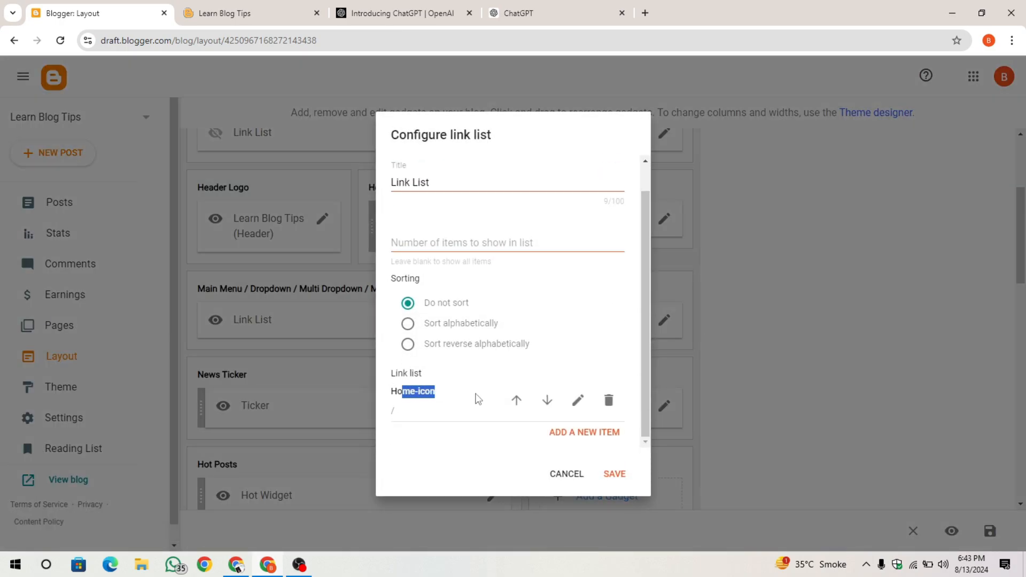
{"action": "left_click", "coordinate": [547, 400]}
{"action": "left_click", "coordinate": [607, 433]}
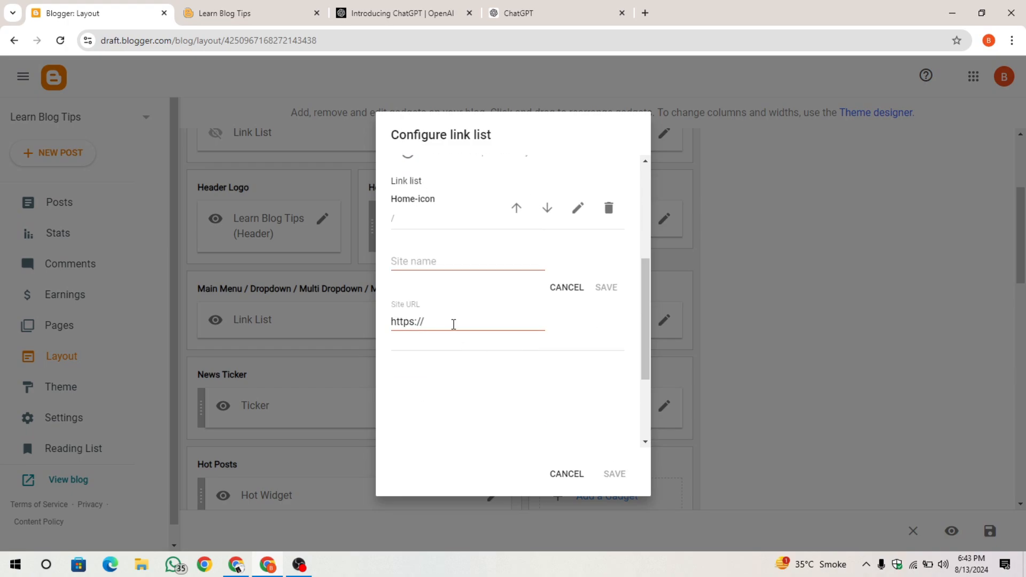
{"action": "left_click", "coordinate": [448, 263]}
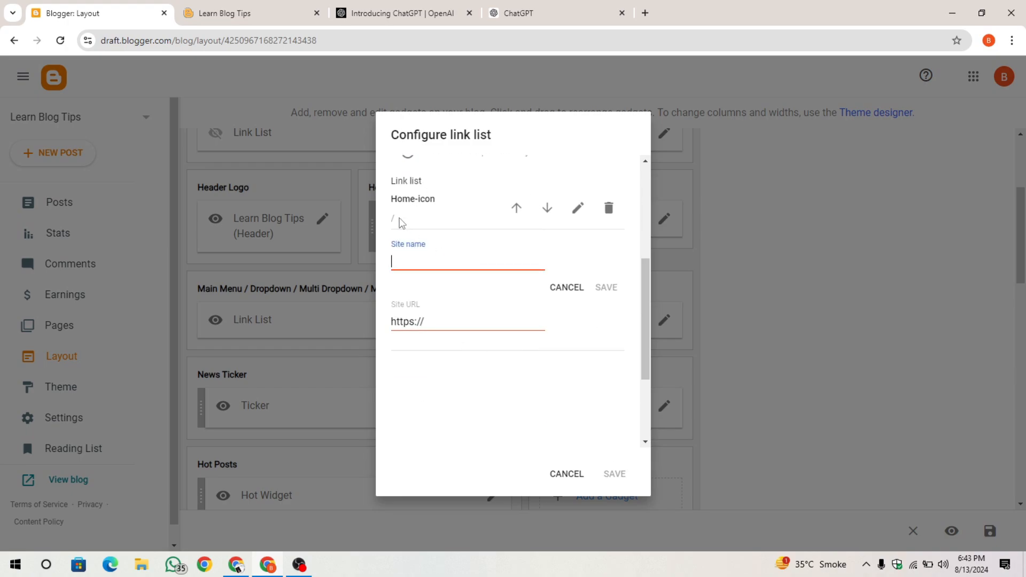
- Copy the category name "Tips & Tricks" from the ChatGPT answer and enter it as the new menu item's site name
{"action": "left_click", "coordinate": [252, 13]}
{"action": "scroll", "coordinate": [745, 327], "scroll_direction": "down", "scroll_amount": 8}
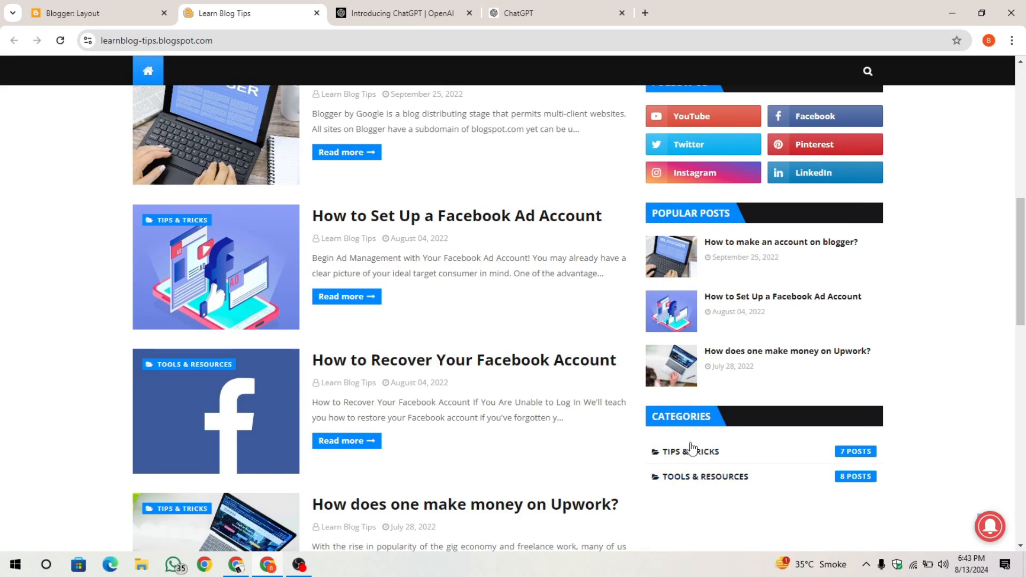
{"action": "left_click", "coordinate": [588, 14]}
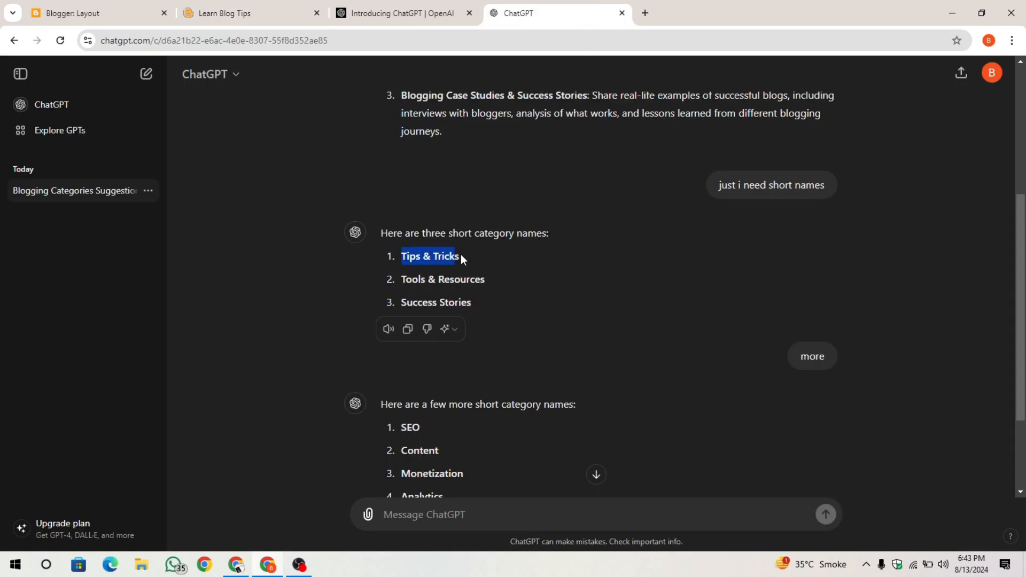
{"action": "left_click_drag", "start_coordinate": [461, 255], "coordinate": [464, 258]}
{"action": "key", "text": "ctrl+c"}
{"action": "left_click", "coordinate": [28, 4]}
{"action": "key", "text": "ctrl+v"}
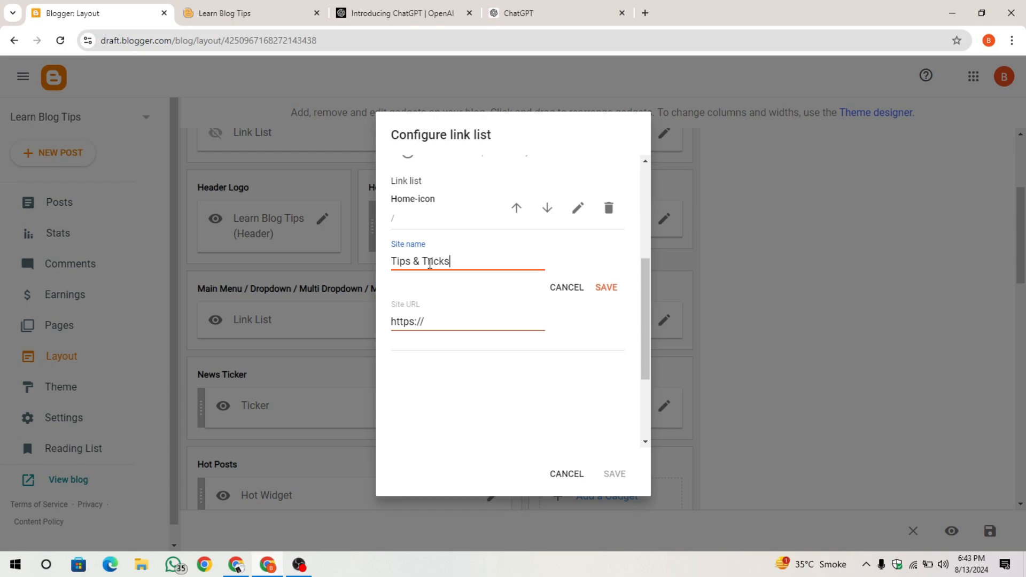
- Copy the Tips & Tricks link from the live blog's Categories list and save it as the Tips & Tricks menu item's site URL
{"action": "left_click", "coordinate": [259, 11]}
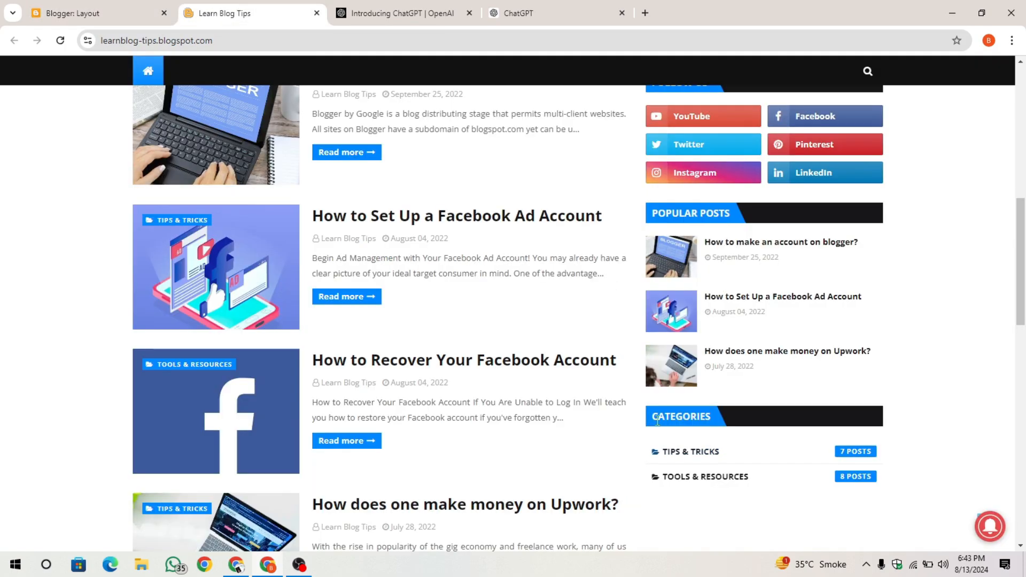
{"action": "right_click", "coordinate": [693, 457]}
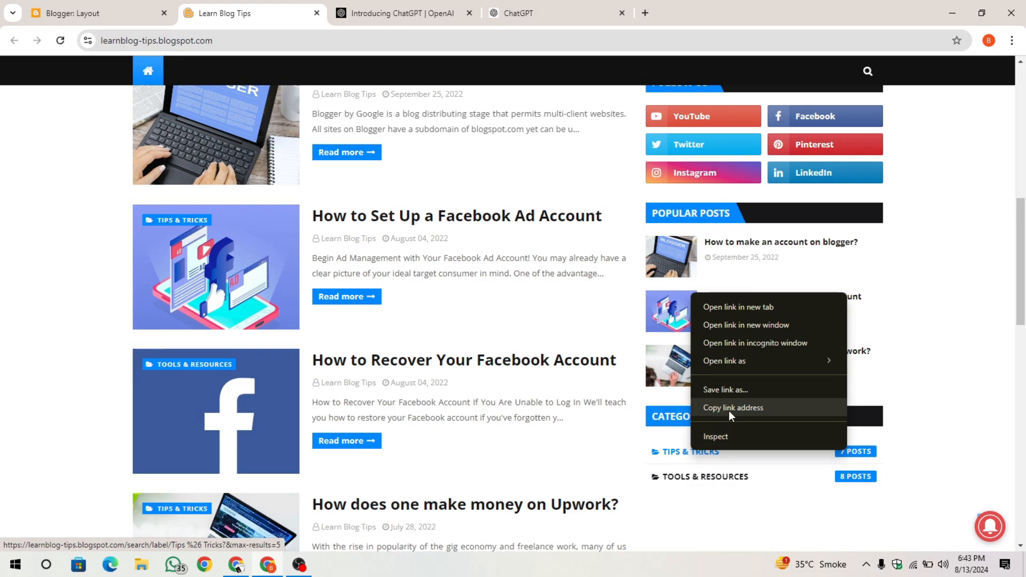
{"action": "left_click", "coordinate": [761, 411]}
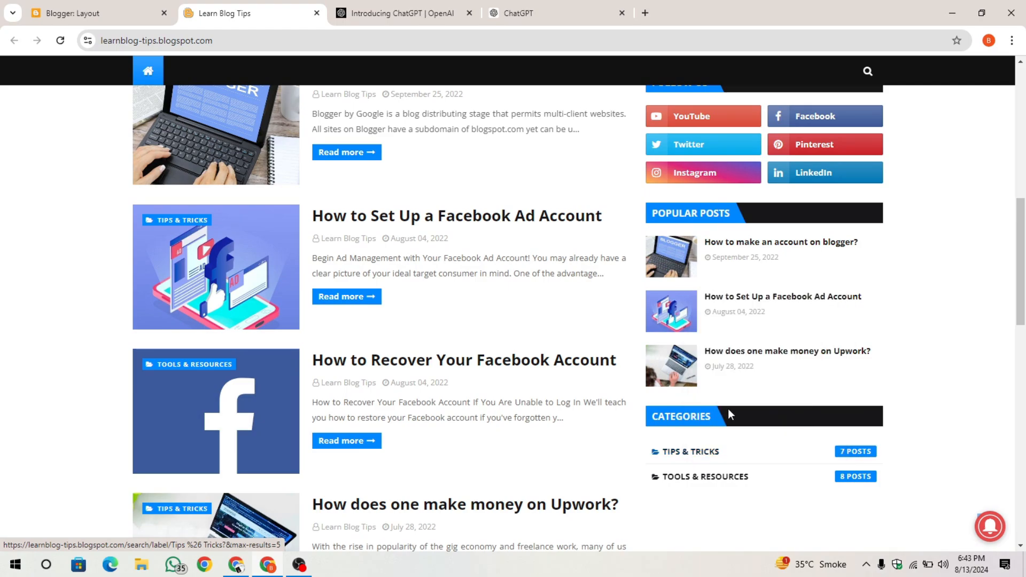
{"action": "left_click", "coordinate": [115, 6]}
{"action": "left_click", "coordinate": [455, 324]}
{"action": "key", "text": "ctrl+v"}
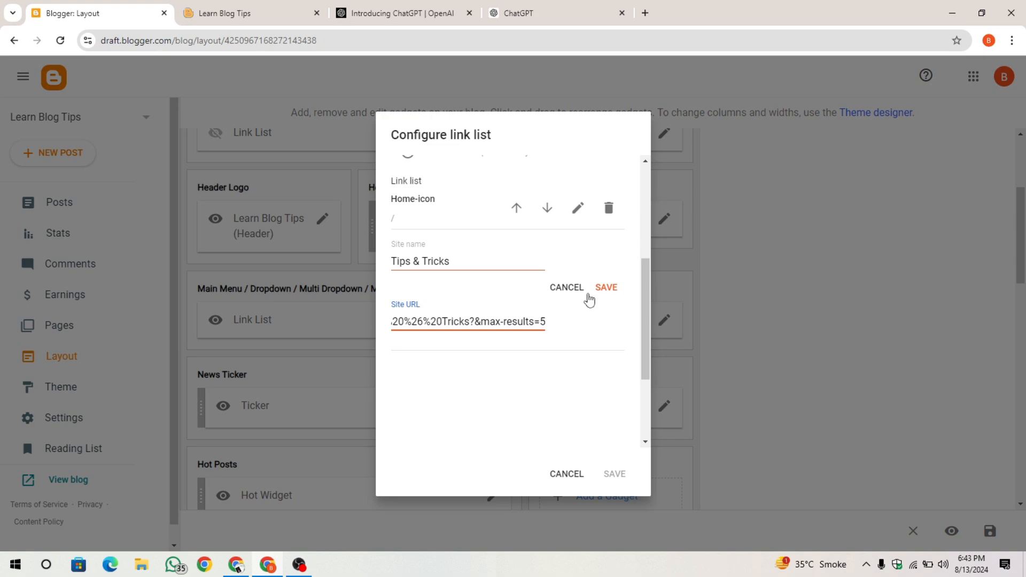
{"action": "left_click", "coordinate": [607, 288]}
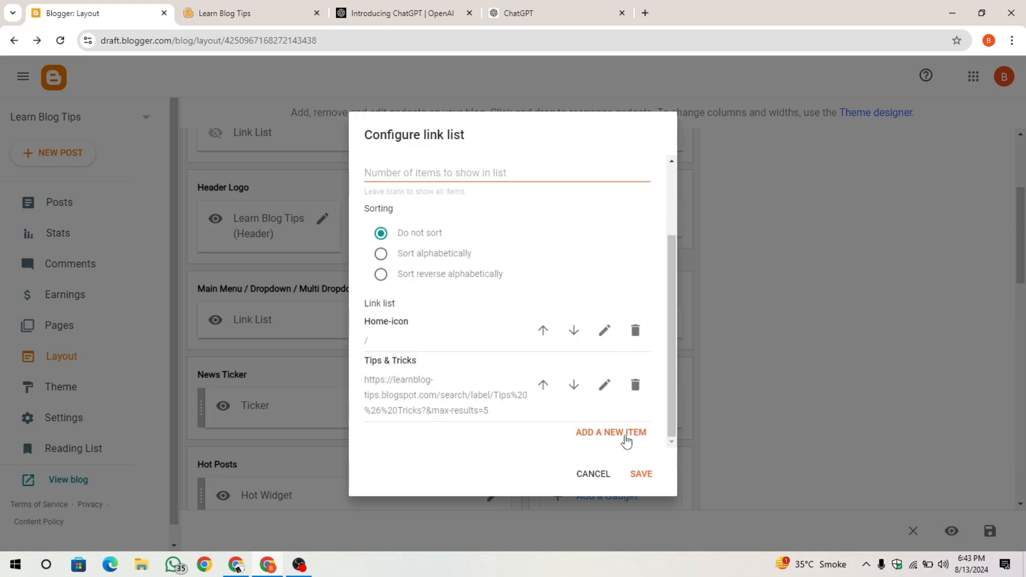
- Add a new link list item and enter "Tools & Resources", copied from the ChatGPT answer, as its site name
{"action": "left_click", "coordinate": [626, 436]}
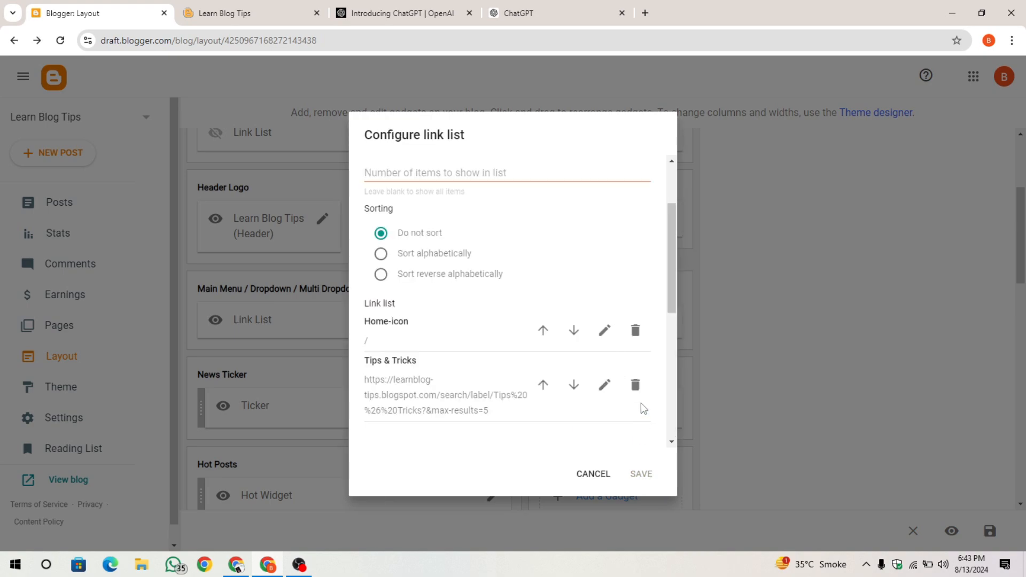
{"action": "scroll", "coordinate": [638, 407], "scroll_direction": "down", "scroll_amount": 1}
{"action": "left_click", "coordinate": [514, 11]}
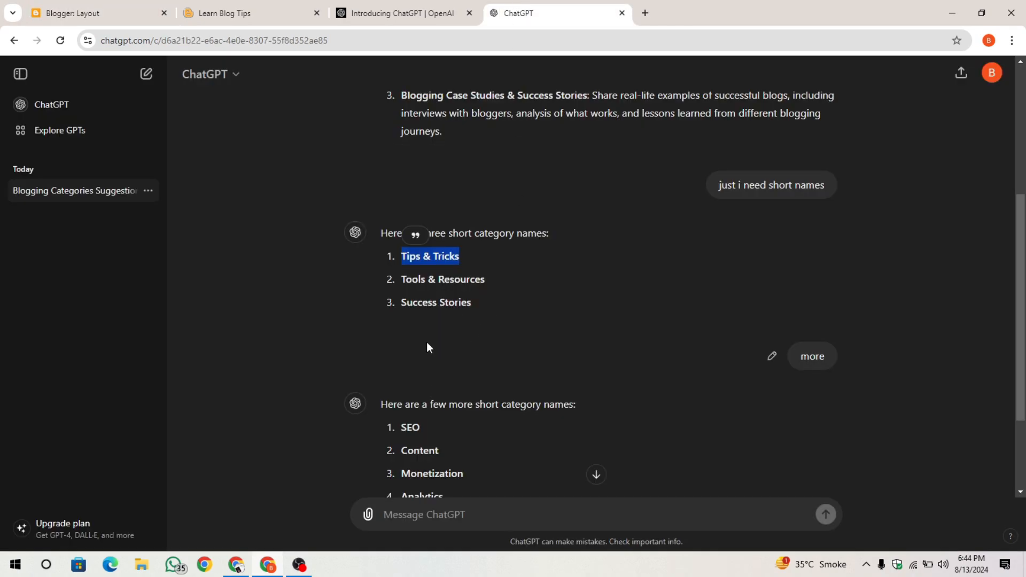
{"action": "left_click_drag", "start_coordinate": [400, 277], "coordinate": [504, 279]}
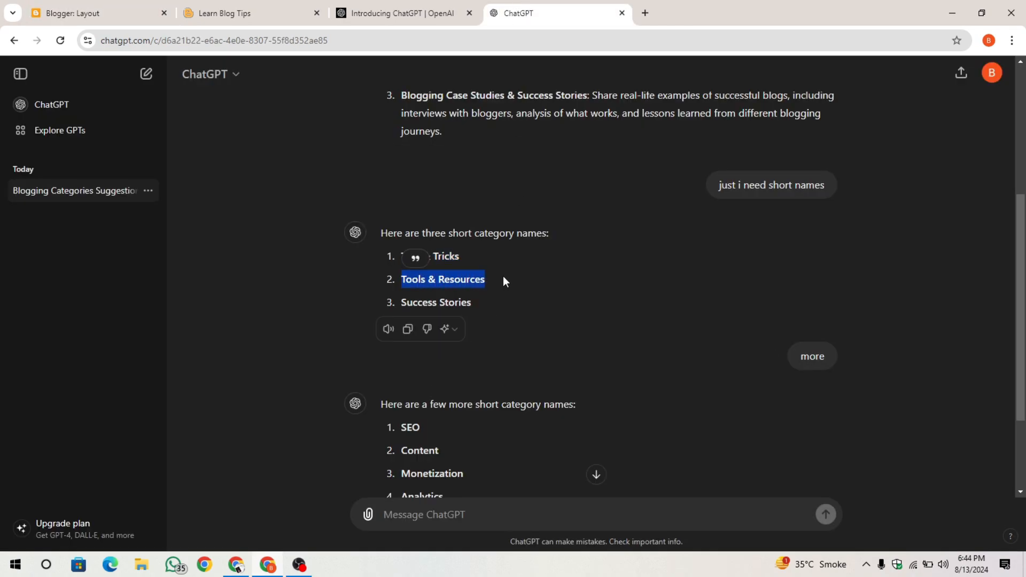
{"action": "left_click", "coordinate": [80, 13]}
{"action": "left_click", "coordinate": [433, 391]}
{"action": "key", "text": "ctrl+v"}
{"action": "scroll", "coordinate": [495, 386], "scroll_direction": "down", "scroll_amount": 2}
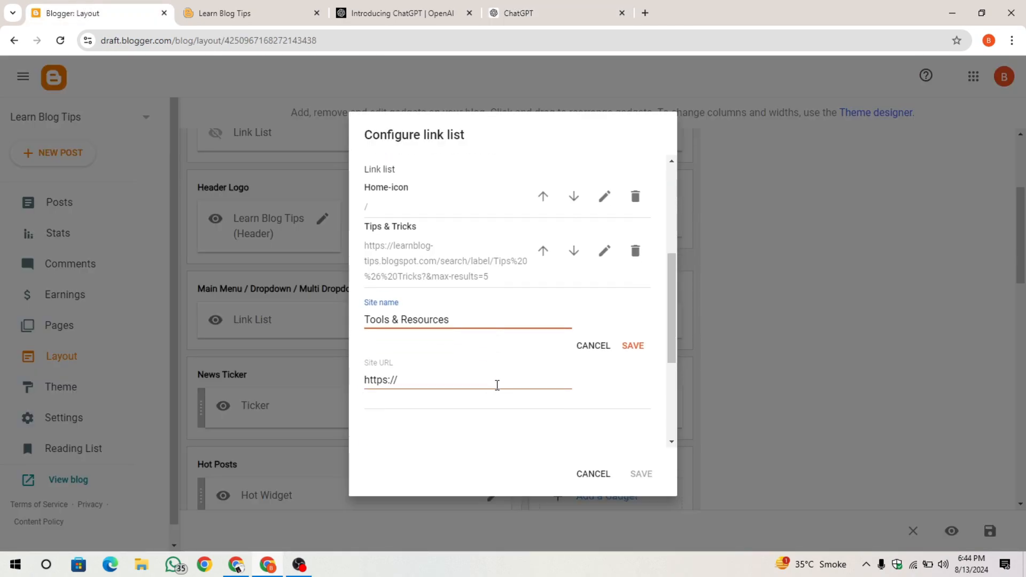
- Copy the Tools & Resources link from the live blog's Categories list and save it as the new menu item's site URL
{"action": "left_click", "coordinate": [249, 12]}
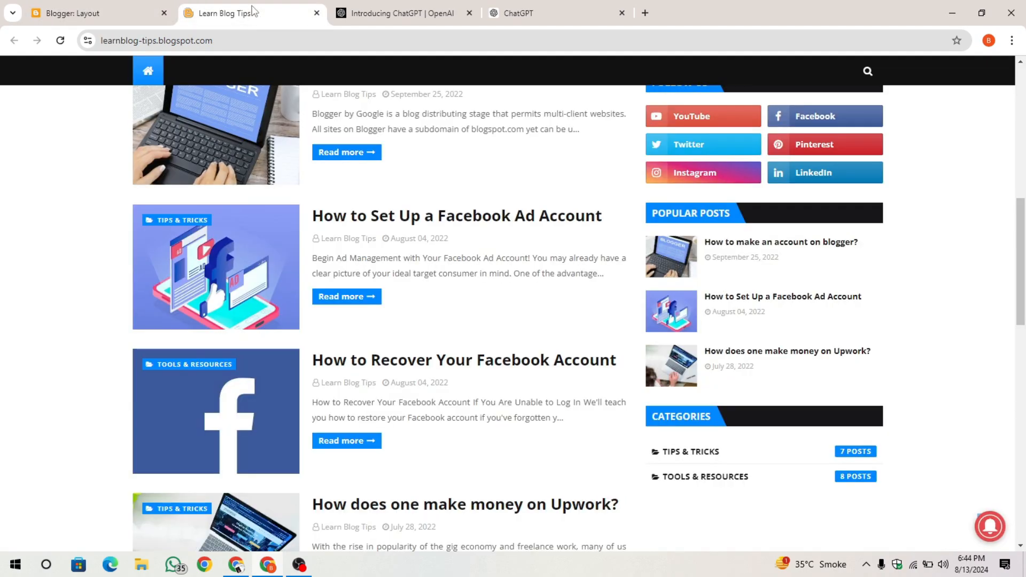
{"action": "right_click", "coordinate": [708, 483]}
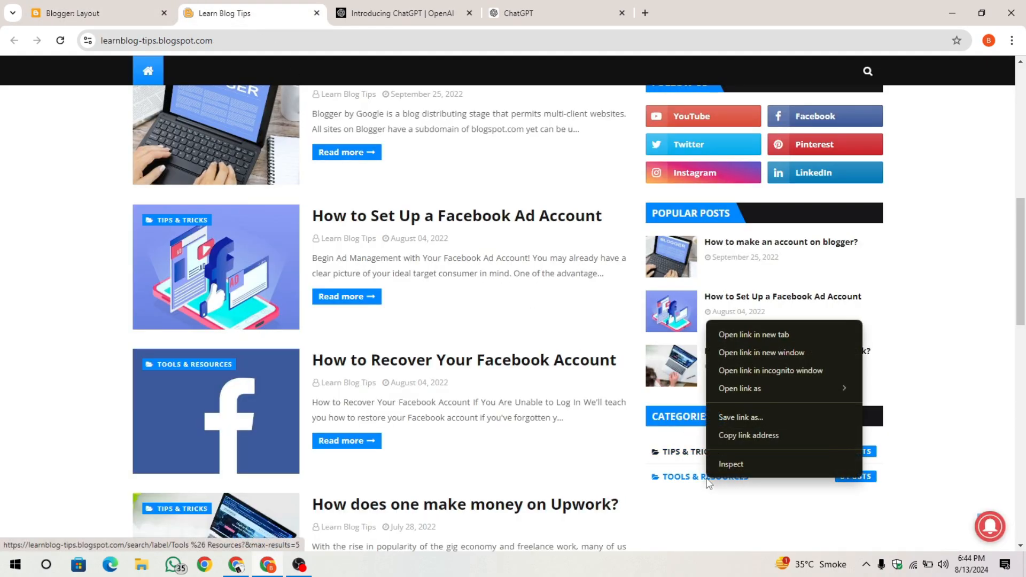
{"action": "left_click", "coordinate": [781, 435]}
{"action": "left_click", "coordinate": [111, 8]}
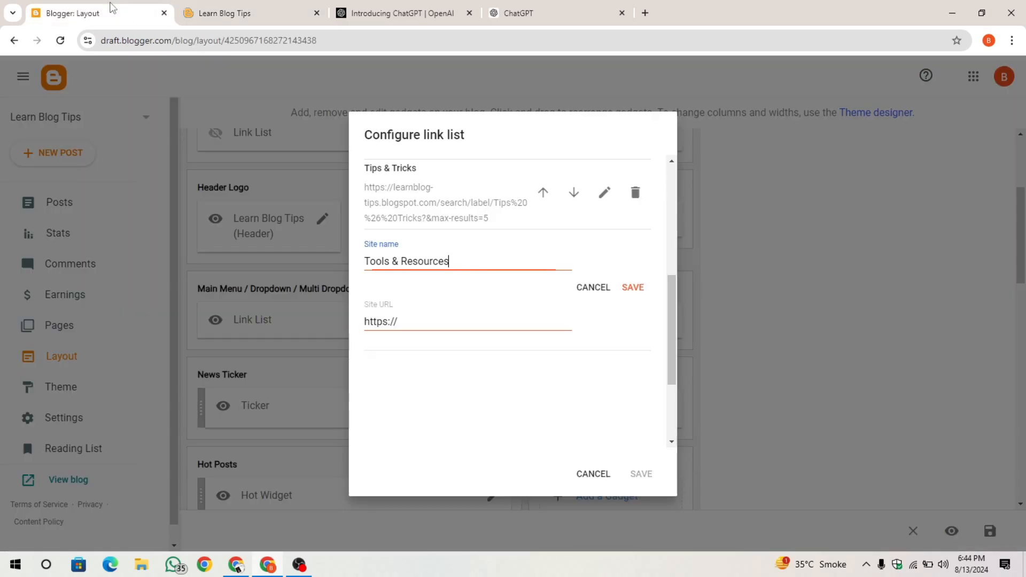
{"action": "left_click", "coordinate": [413, 321]}
{"action": "key", "text": "ctrl+a"}
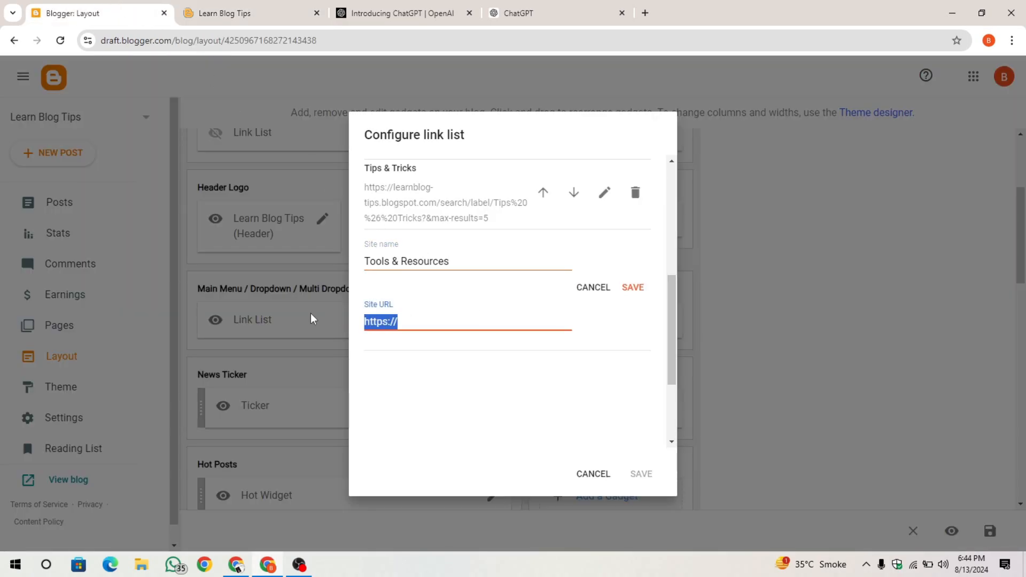
{"action": "key", "text": "ctrl+v"}
{"action": "left_click", "coordinate": [633, 289]}
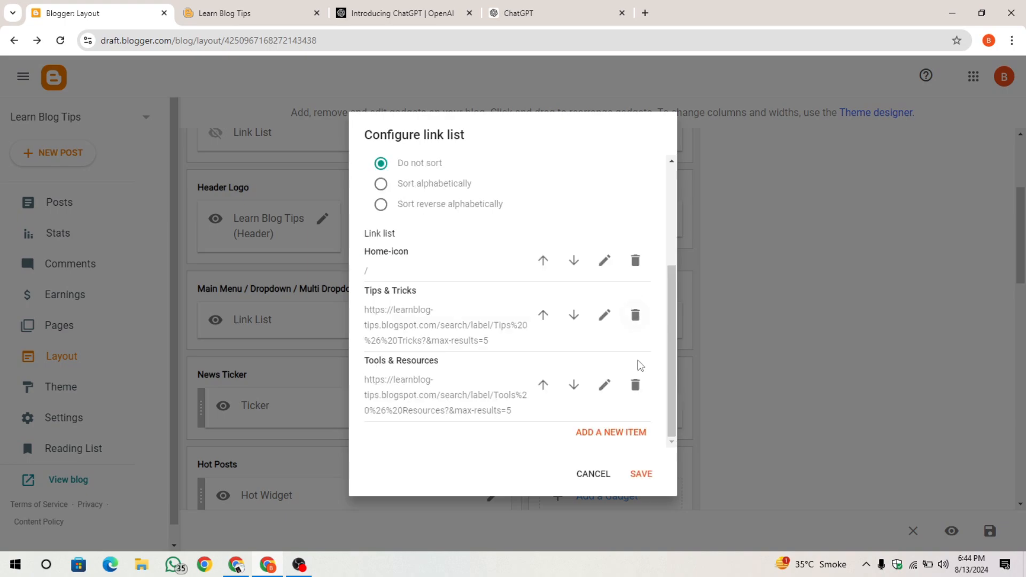
- Save the Main Menu link list and reload the live blog to check its header menu
{"action": "left_click", "coordinate": [639, 476]}
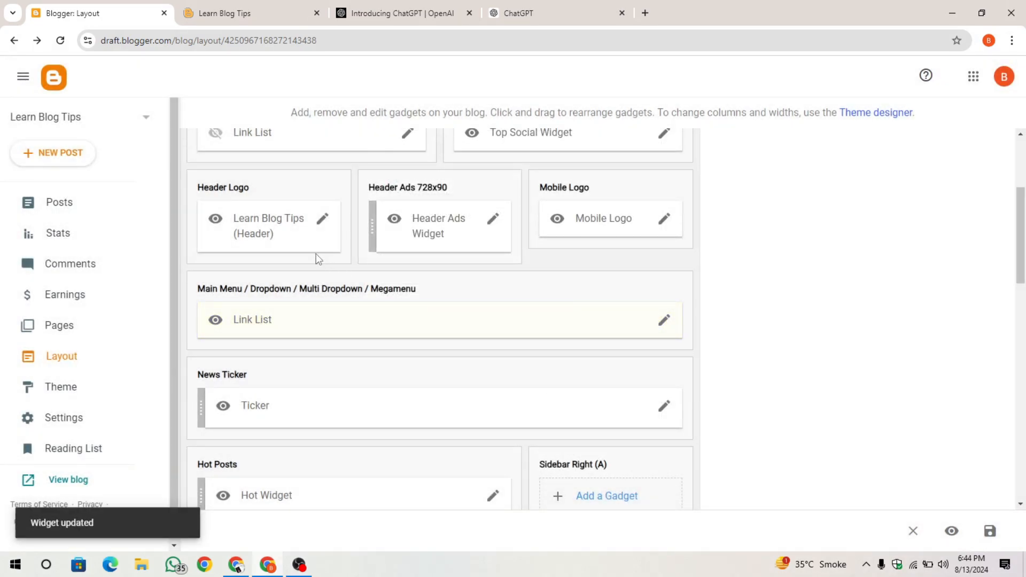
{"action": "left_click", "coordinate": [250, 18]}
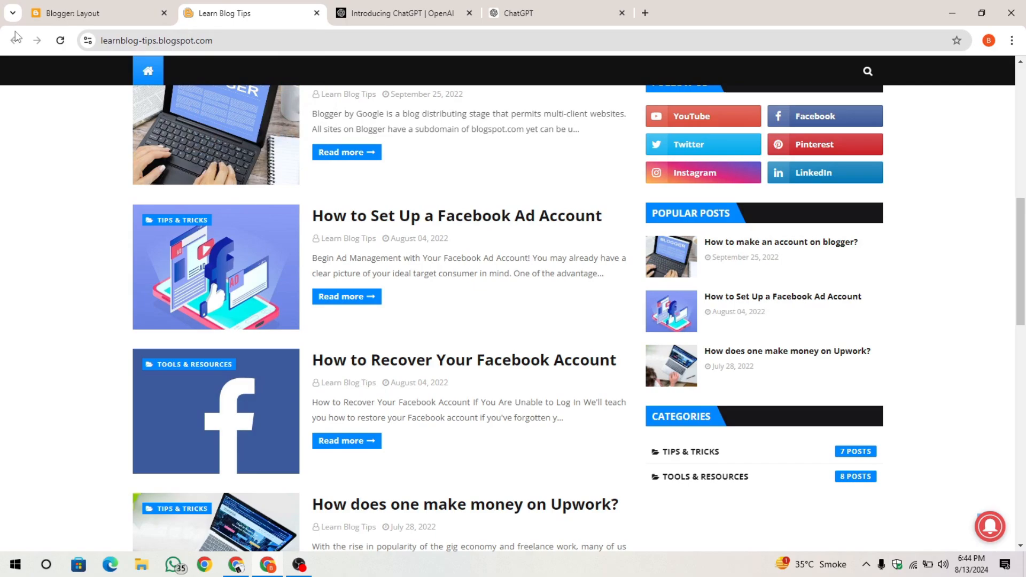
{"action": "left_click", "coordinate": [65, 42]}
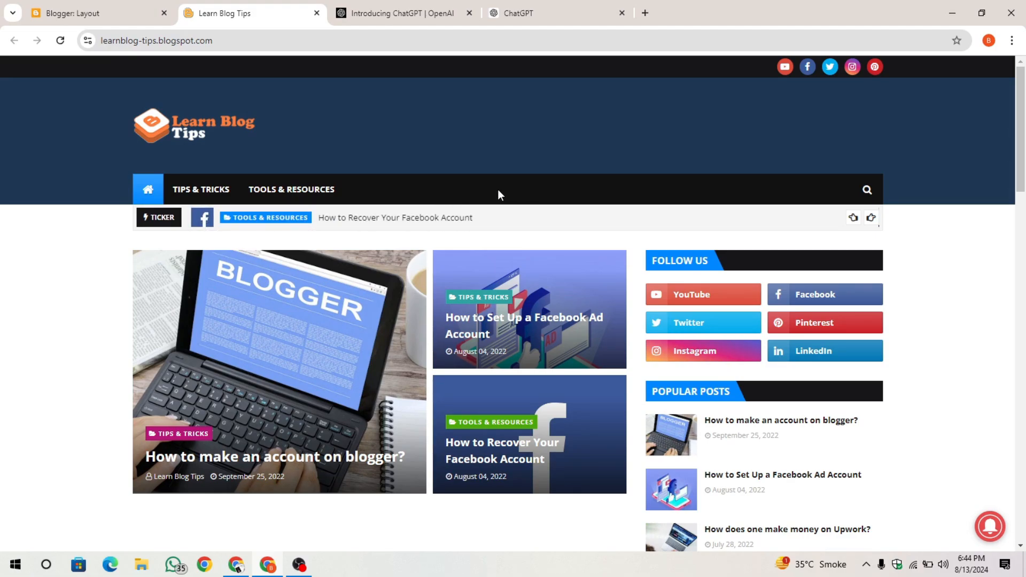
- Open the Blogger dashboard of the blog in a second browser tab placed beside the Layout page
{"action": "left_click", "coordinate": [125, 5]}
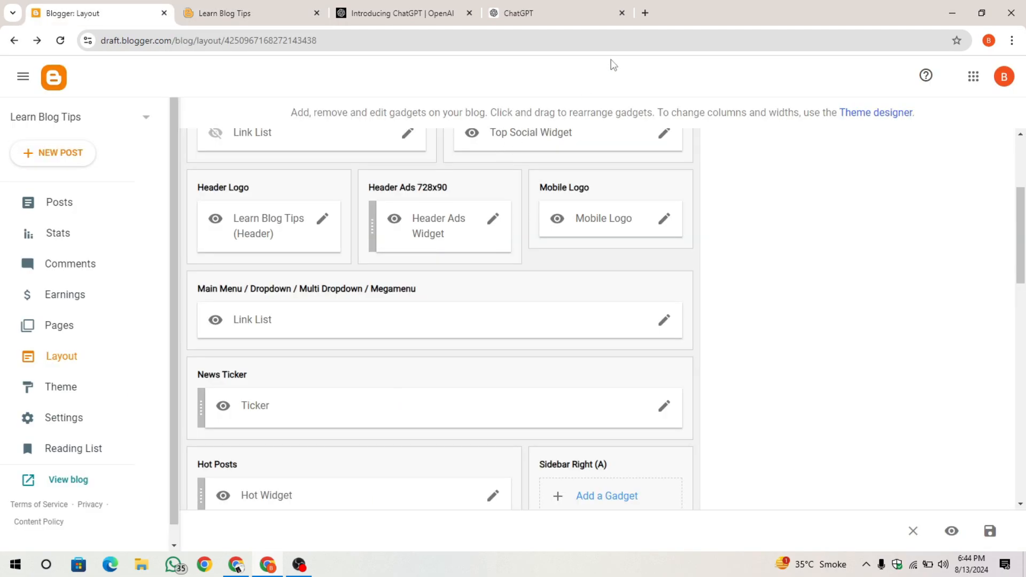
{"action": "left_click", "coordinate": [645, 13]}
{"action": "left_click_drag", "start_coordinate": [653, 16], "coordinate": [225, 12]}
{"action": "left_click", "coordinate": [29, 63]}
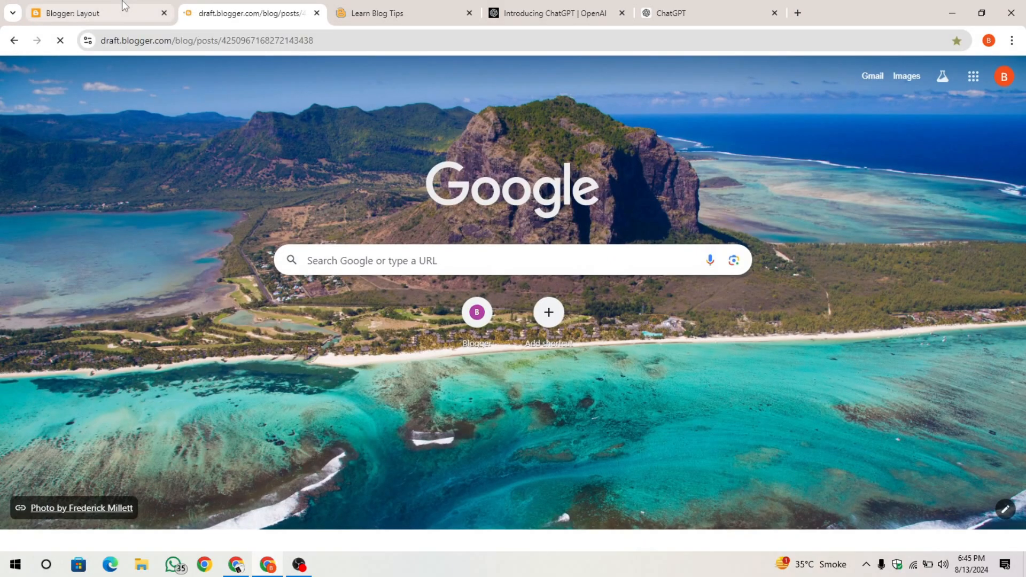
- Reopen the Main Menu section's Link List configuration on the Layout page and add a new item named "About Us"
{"action": "left_click", "coordinate": [113, 11]}
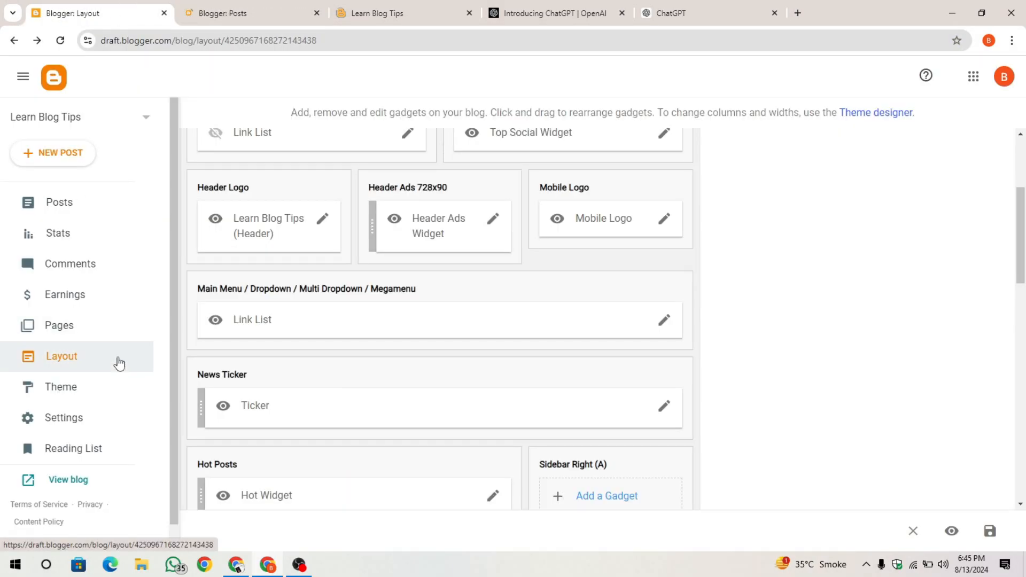
{"action": "left_click", "coordinate": [116, 364]}
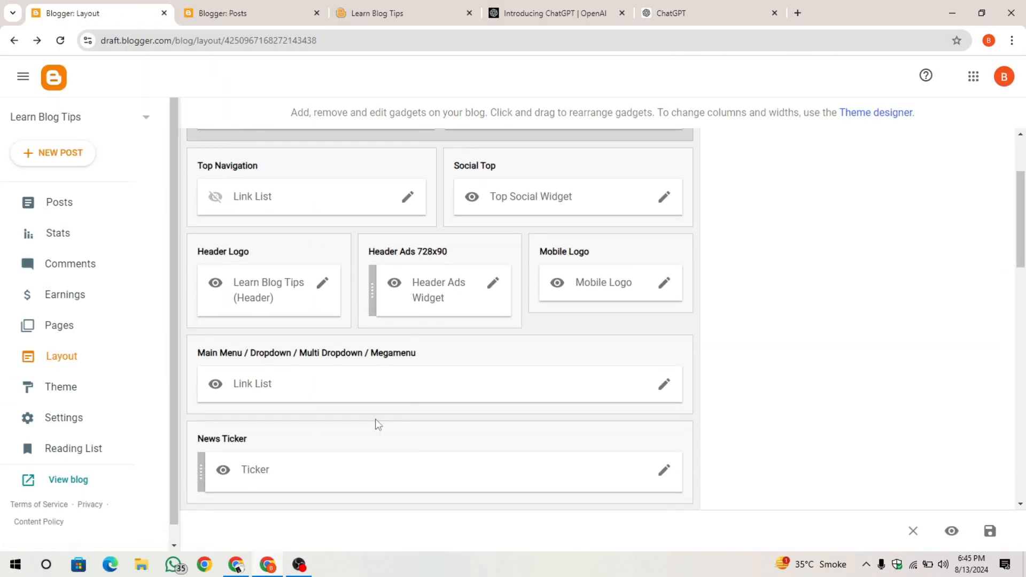
{"action": "left_click", "coordinate": [664, 386]}
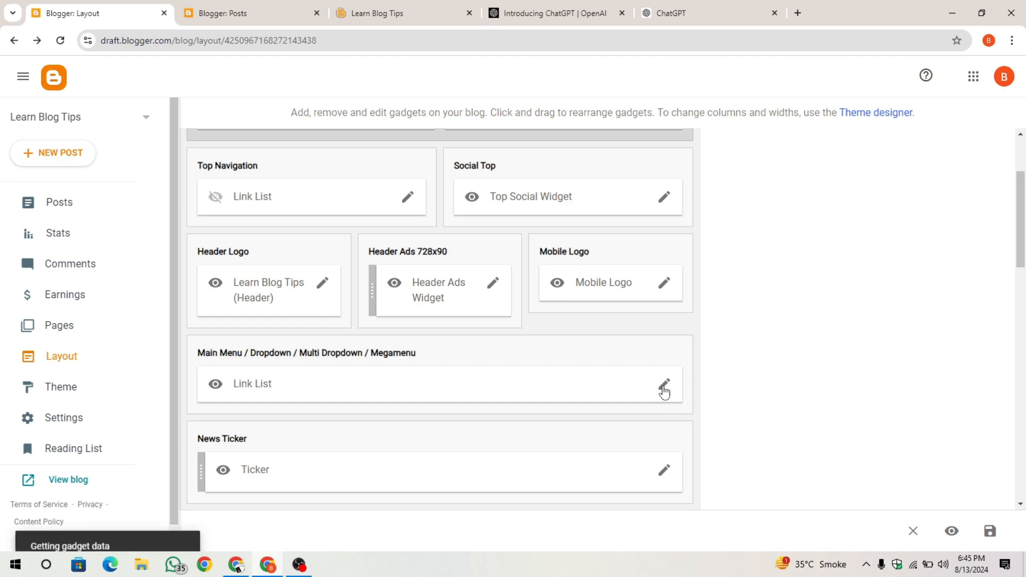
{"action": "scroll", "coordinate": [535, 323], "scroll_direction": "down", "scroll_amount": 1}
{"action": "scroll", "coordinate": [538, 323], "scroll_direction": "down", "scroll_amount": 2}
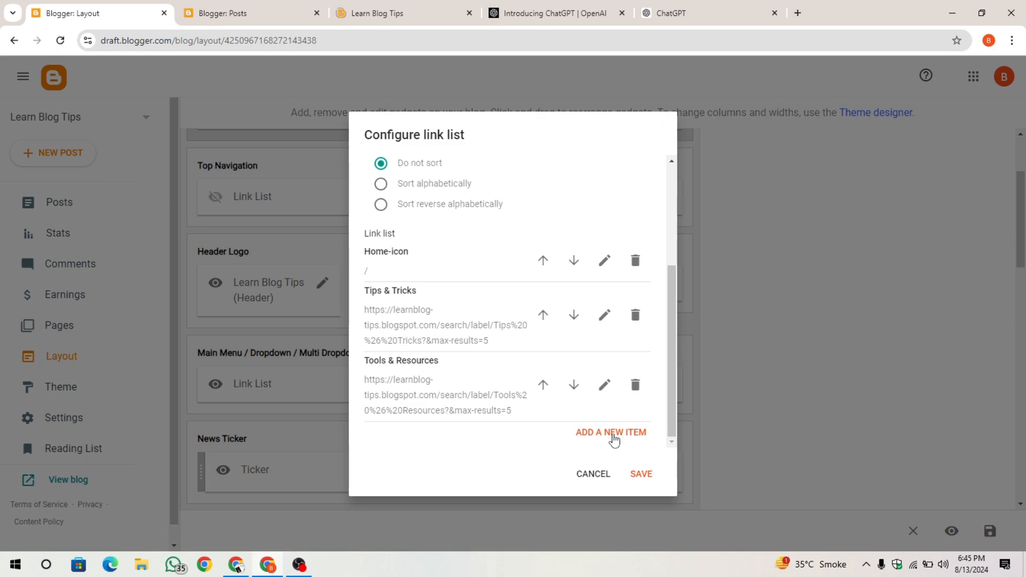
{"action": "left_click", "coordinate": [613, 439]}
{"action": "left_click", "coordinate": [434, 328]}
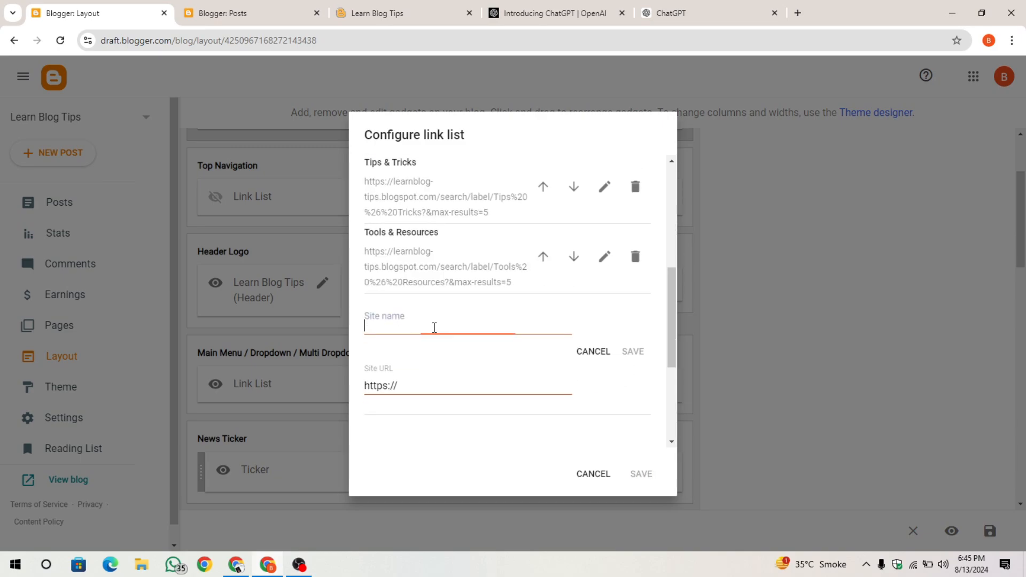
{"action": "type", "text": "About Us"}
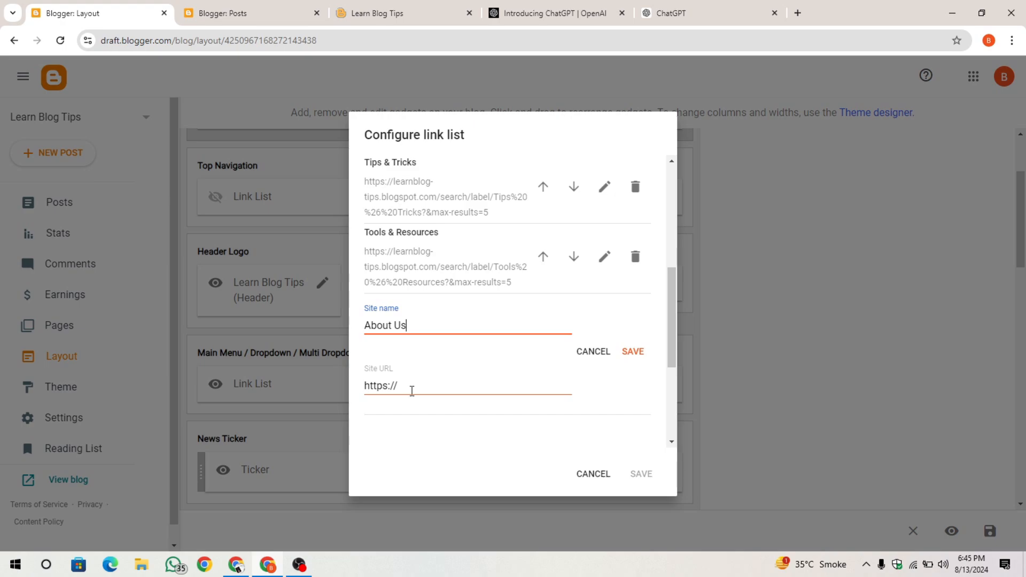
- Replace the About Us item's site URL with the About Us page link copied from the blog's Pages list and save the item
{"action": "left_click_drag", "start_coordinate": [412, 389], "coordinate": [353, 389]}
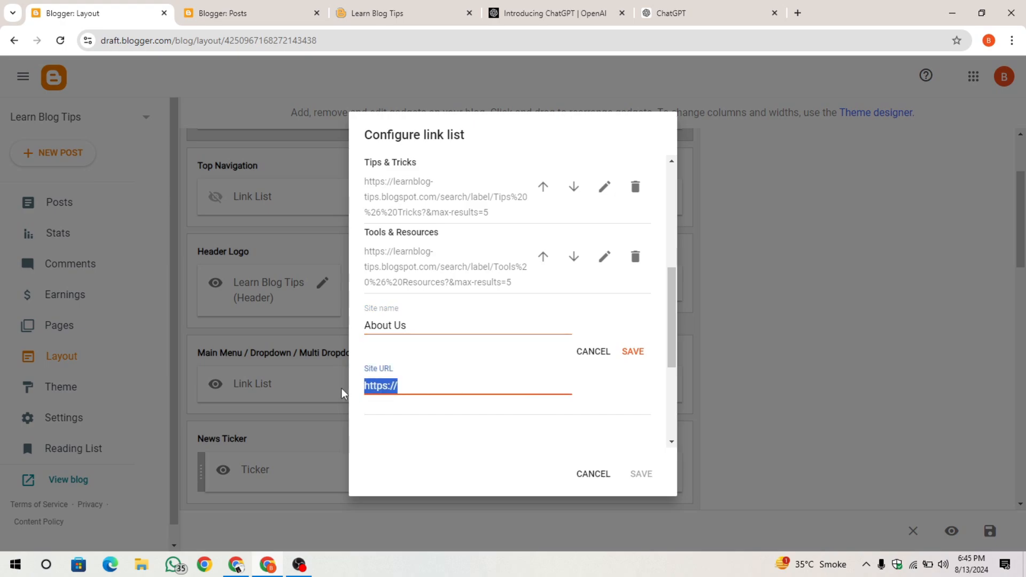
{"action": "key", "text": "BackSpace"}
{"action": "left_click", "coordinate": [289, 6]}
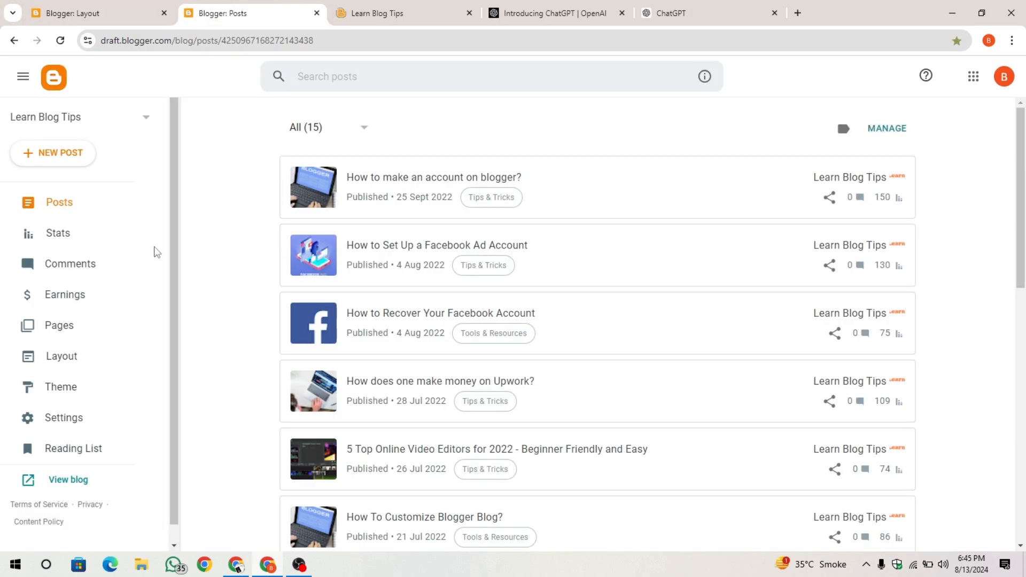
{"action": "left_click", "coordinate": [99, 330]}
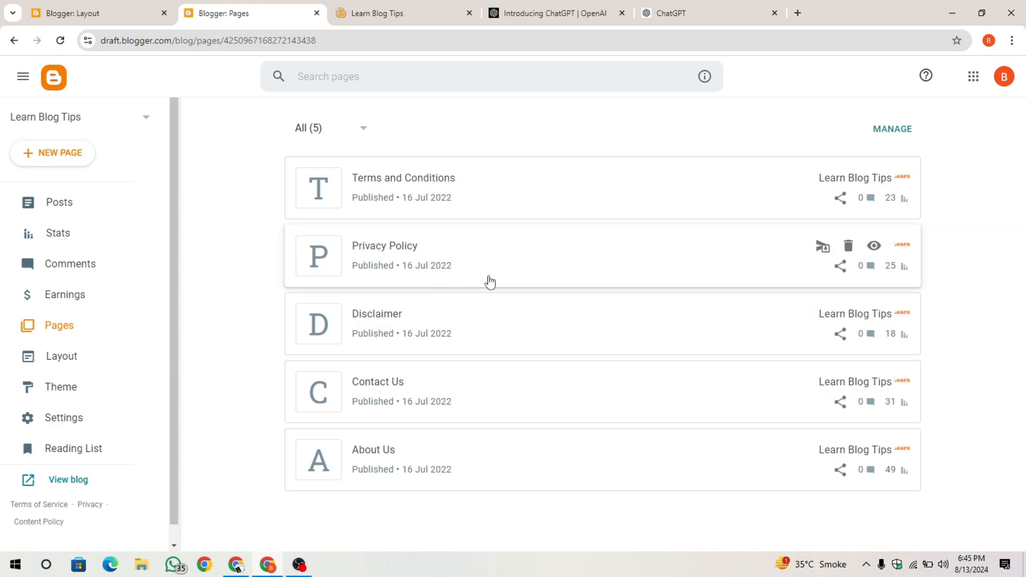
{"action": "right_click", "coordinate": [875, 450]}
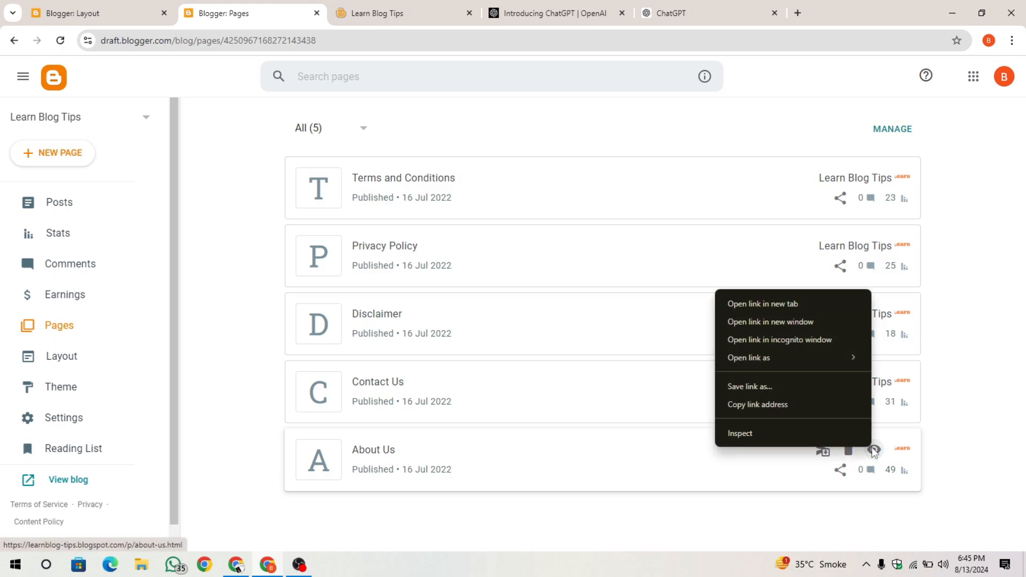
{"action": "left_click", "coordinate": [811, 410]}
{"action": "left_click", "coordinate": [96, 7]}
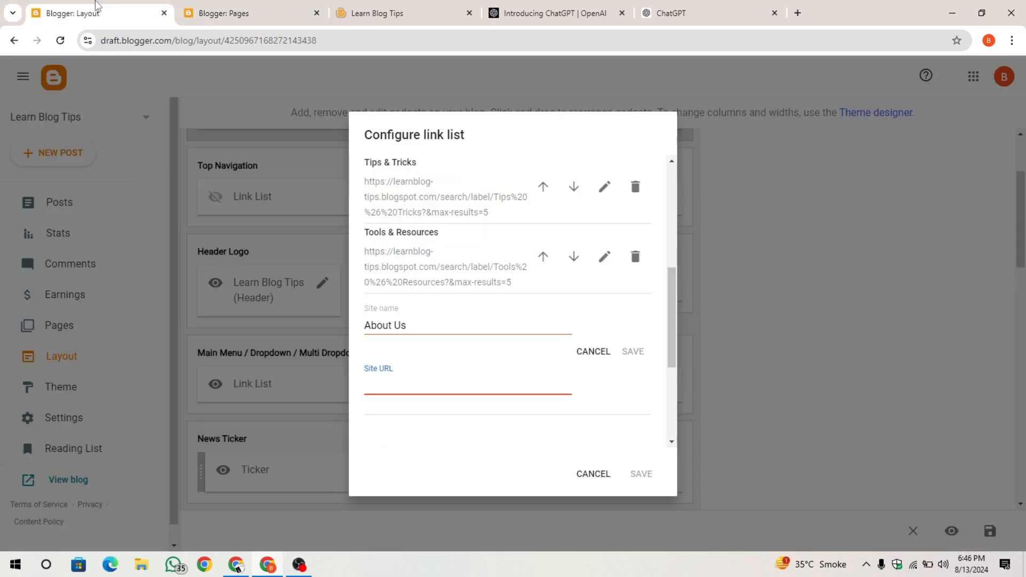
{"action": "key", "text": "ctrl+v"}
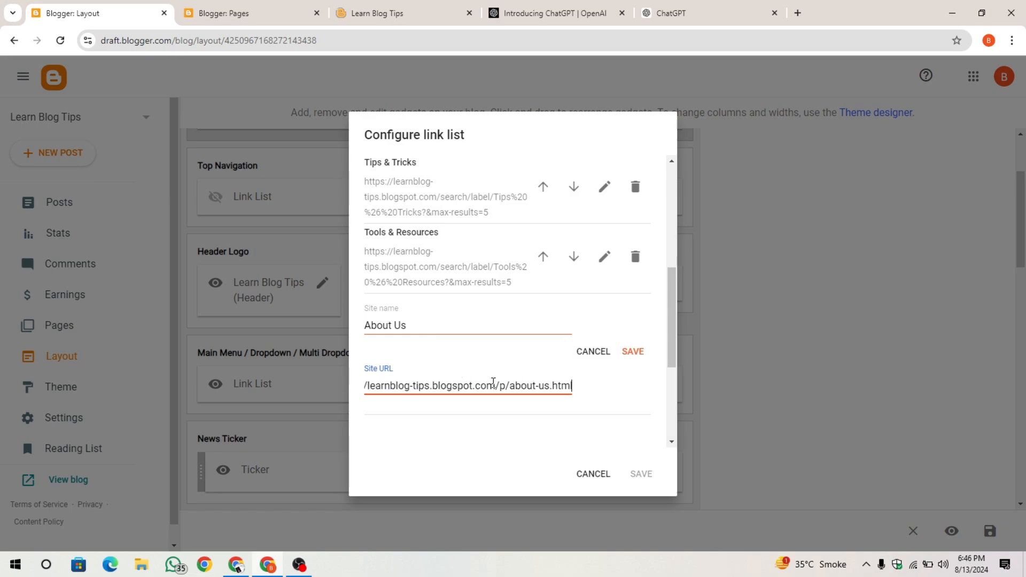
{"action": "left_click", "coordinate": [633, 353]}
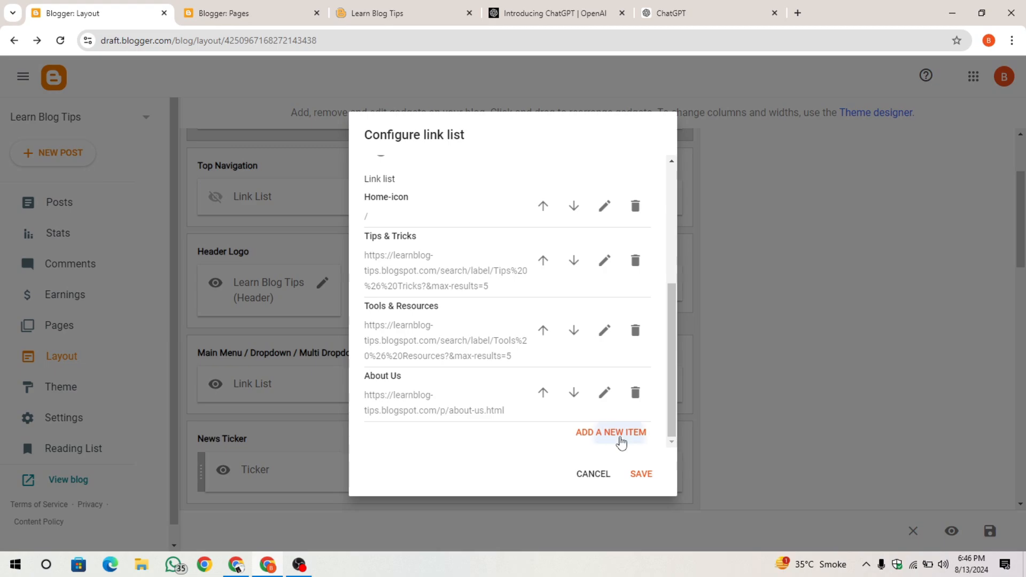
- Add a "Contact Us" item to the Main Menu link list, using the Contact Us page link copied from the Pages list
{"action": "left_click", "coordinate": [620, 434]}
{"action": "left_click", "coordinate": [414, 327]}
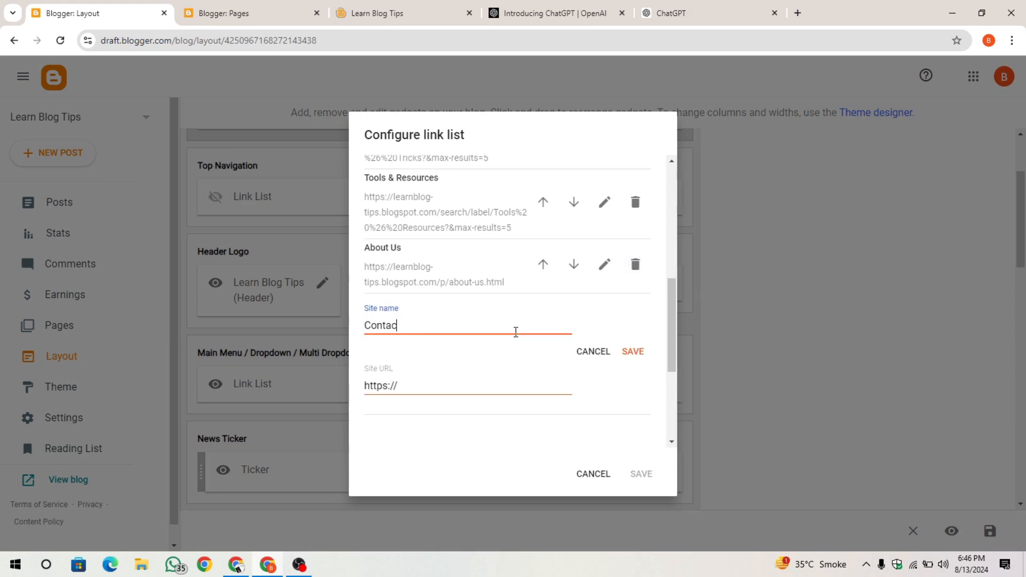
{"action": "triple_click", "coordinate": [410, 386]}
{"action": "key", "text": "BackSpace"}
{"action": "left_click", "coordinate": [277, 6]}
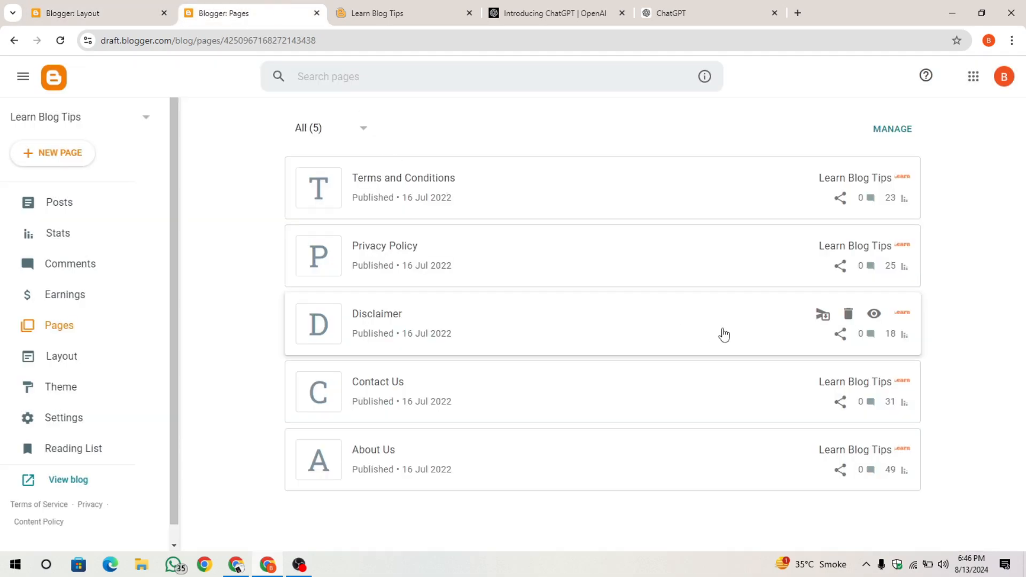
{"action": "right_click", "coordinate": [877, 384]}
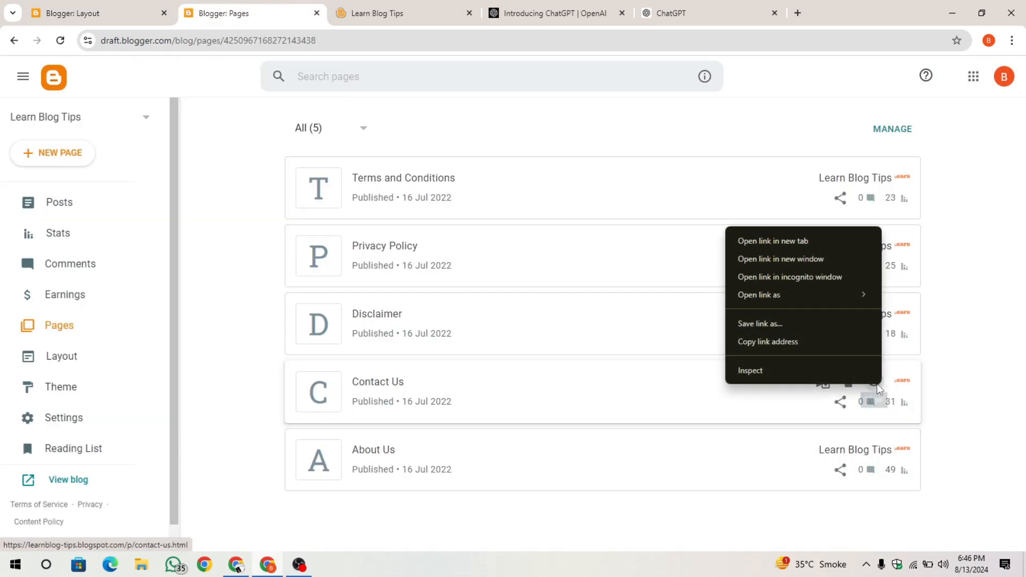
{"action": "left_click", "coordinate": [821, 344]}
{"action": "key", "text": "ctrl+Page_Up"}
{"action": "key", "text": "ctrl+v"}
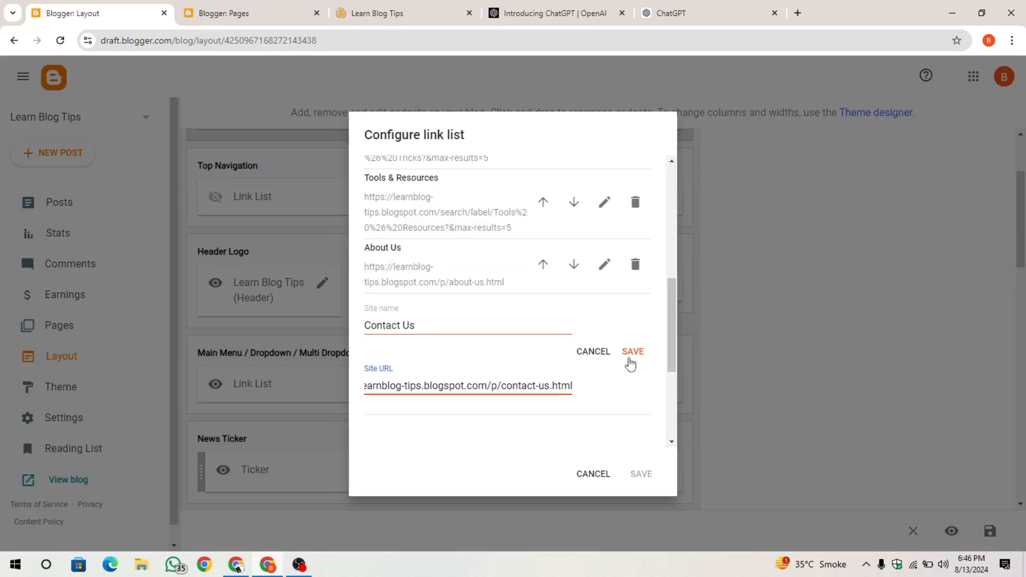
{"action": "left_click", "coordinate": [632, 362]}
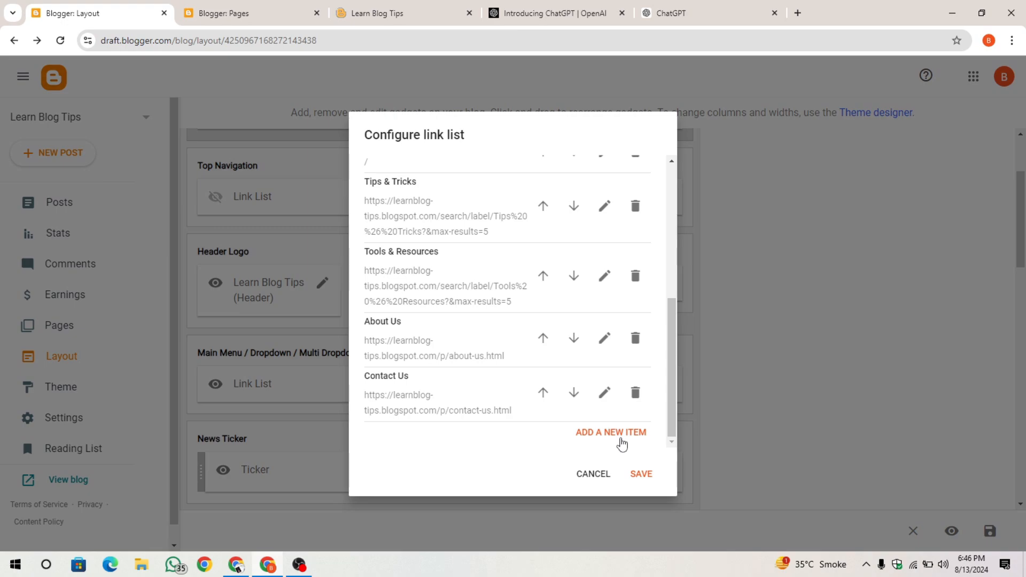
- Add a "Privacy Policy" item to the Main Menu link list, using the Privacy Policy page link copied from the Pages list
{"action": "left_click", "coordinate": [623, 439]}
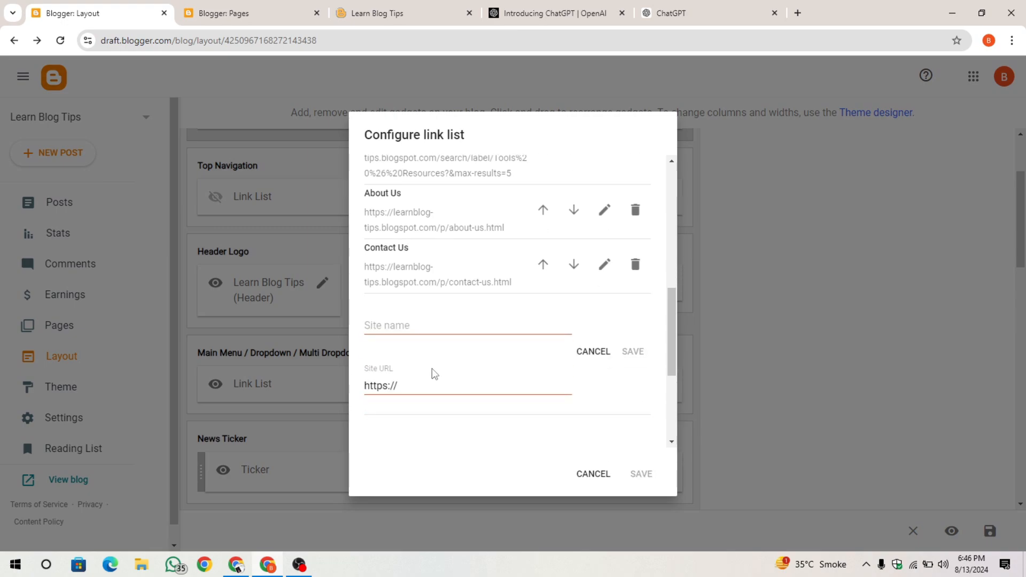
{"action": "left_click", "coordinate": [272, 7]}
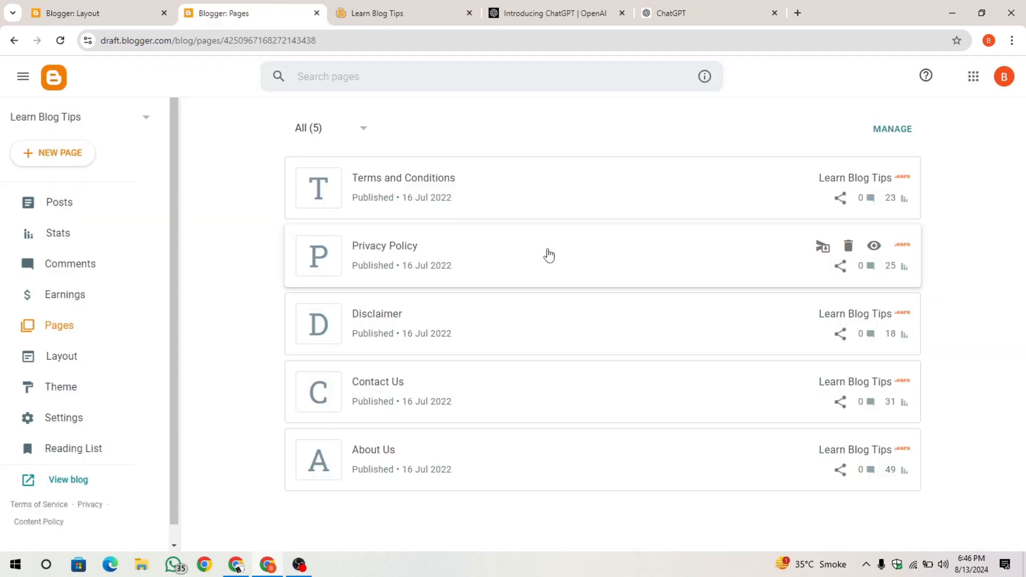
{"action": "right_click", "coordinate": [874, 245]}
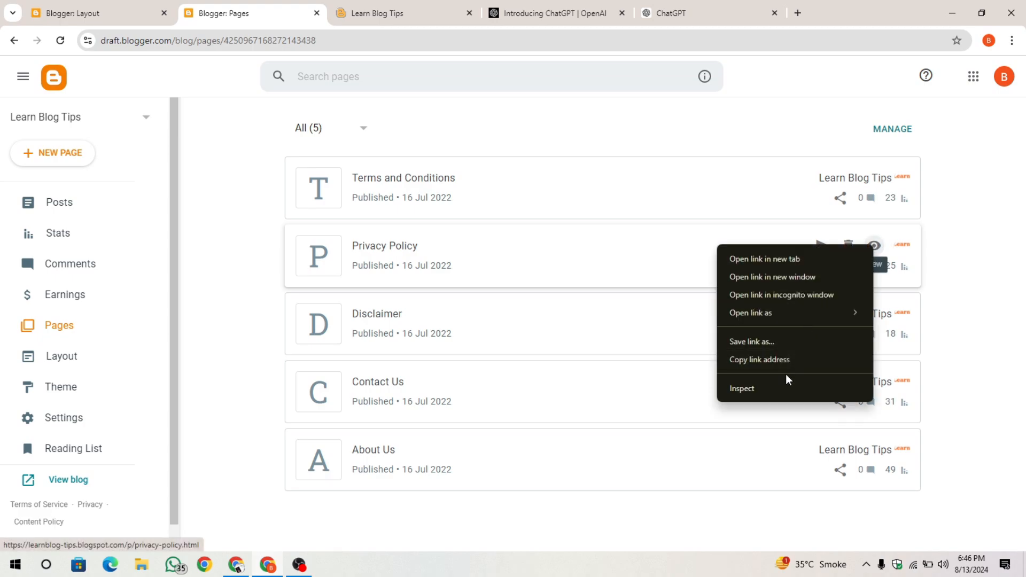
{"action": "left_click", "coordinate": [792, 368]}
{"action": "left_click", "coordinate": [87, 11]}
{"action": "left_click", "coordinate": [408, 389]}
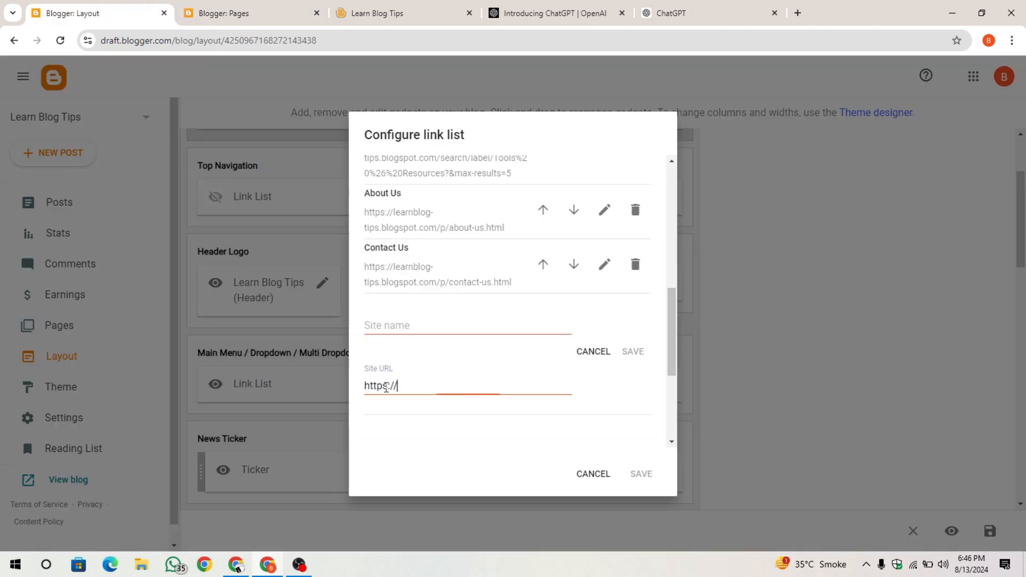
{"action": "key", "text": "ctrl+v"}
{"action": "left_click", "coordinate": [400, 329]}
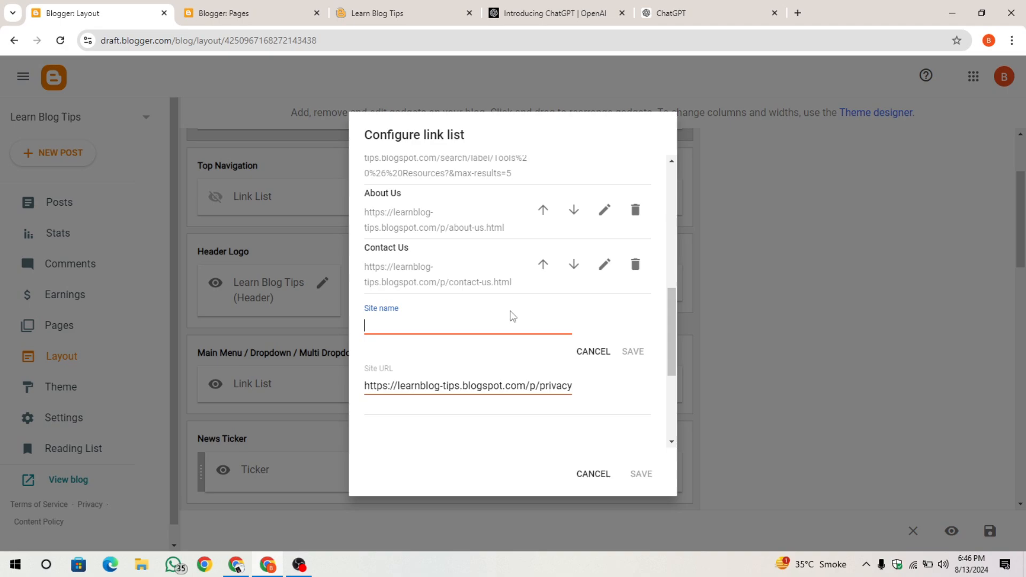
{"action": "type", "text": "Privacy Policy"}
{"action": "left_click", "coordinate": [629, 354]}
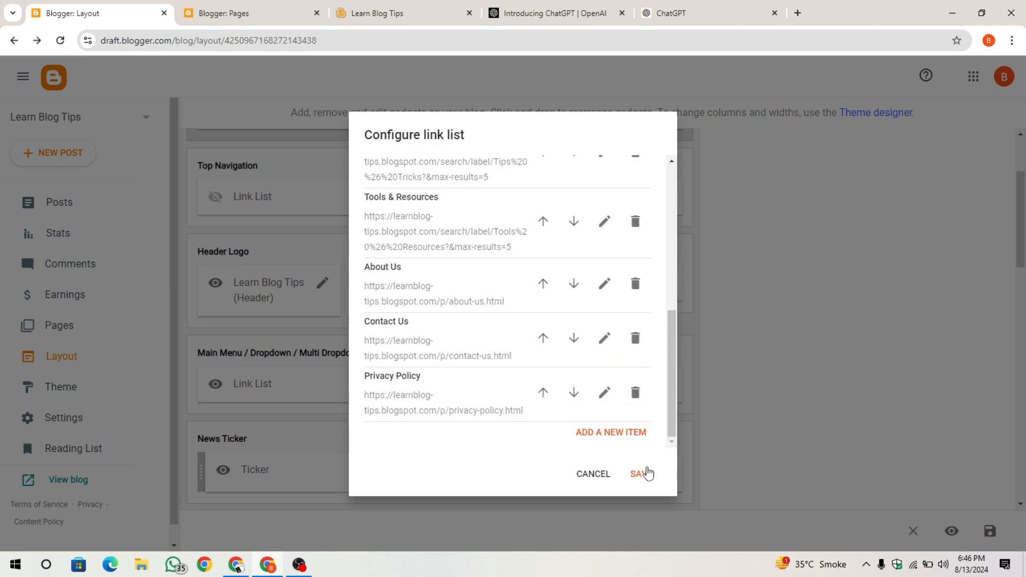
- Save the extended Main Menu link list and the layout, and reload the live blog
{"action": "left_click", "coordinate": [641, 474]}
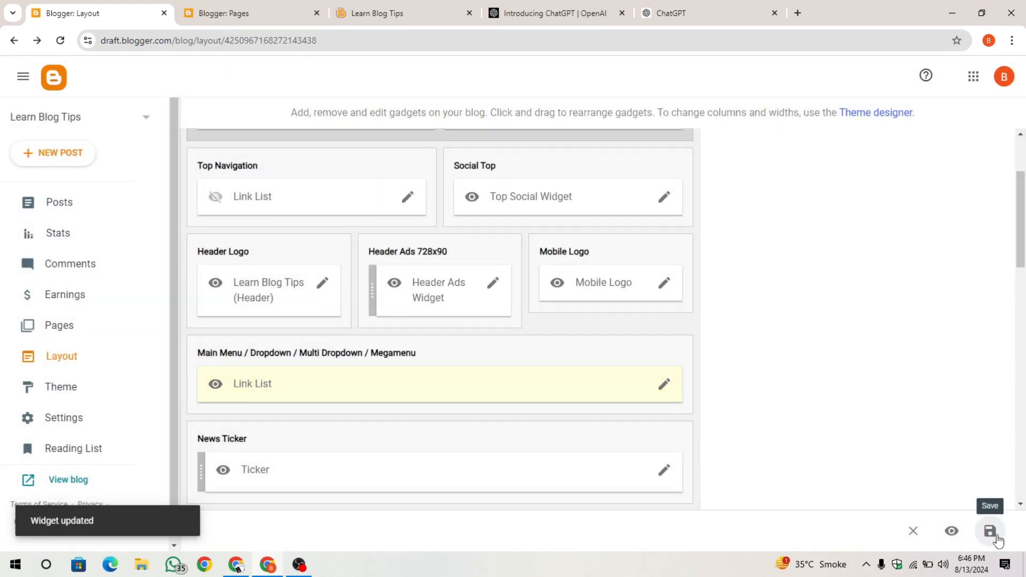
{"action": "left_click", "coordinate": [995, 538]}
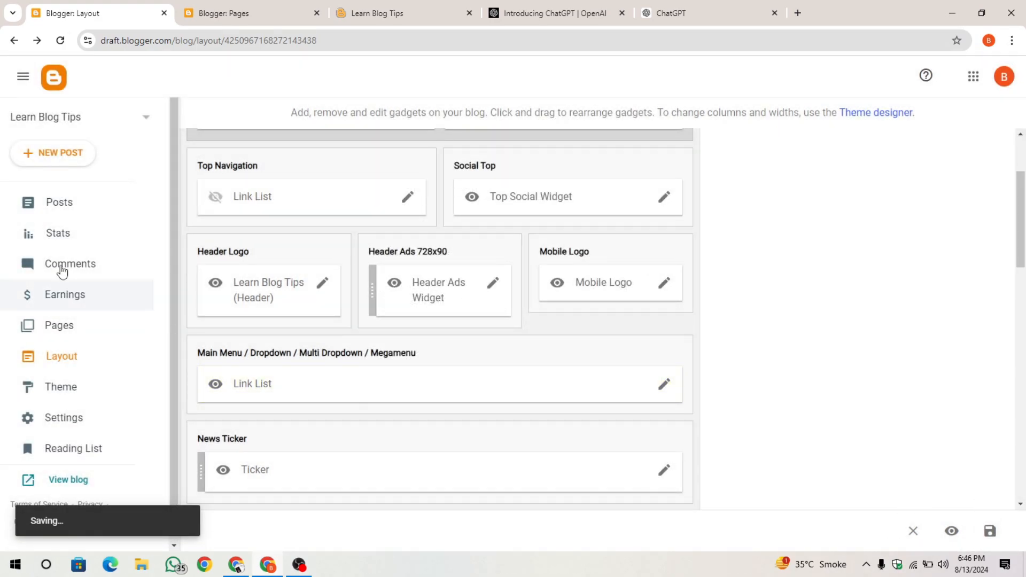
{"action": "left_click", "coordinate": [376, 5]}
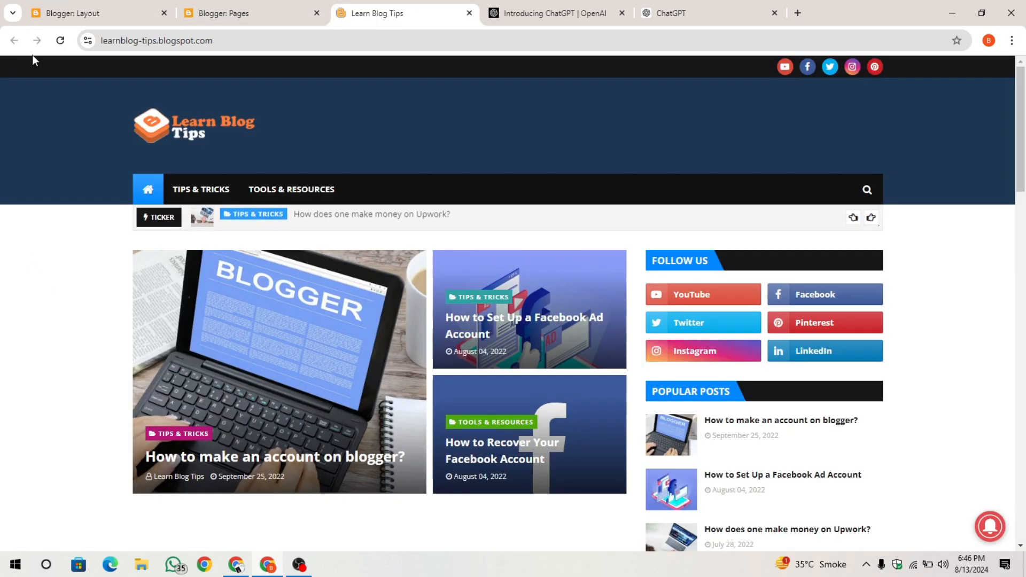
{"action": "left_click", "coordinate": [60, 40]}
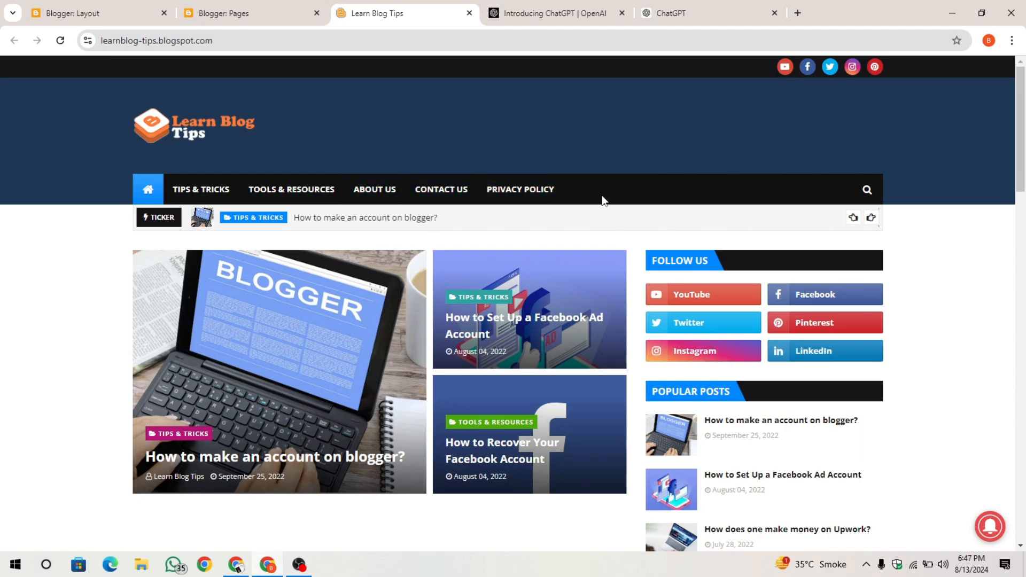
- Test the Tips & Tricks and Tools & Resources menu links on the live blog and look through the posts listed under each label
{"action": "left_click", "coordinate": [229, 196]}
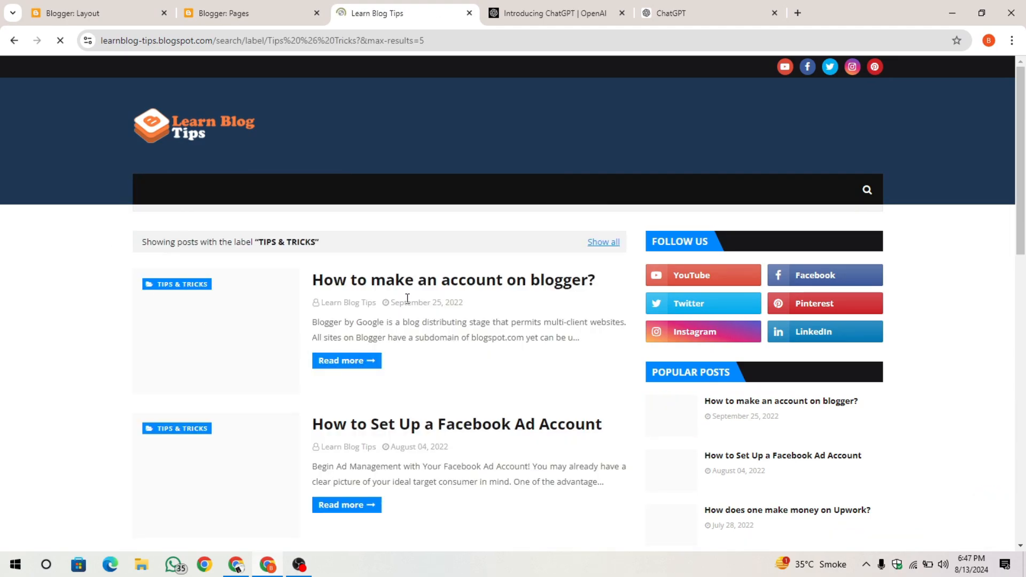
{"action": "scroll", "coordinate": [433, 307], "scroll_direction": "down", "scroll_amount": 6}
{"action": "scroll", "coordinate": [436, 320], "scroll_direction": "down", "scroll_amount": 5}
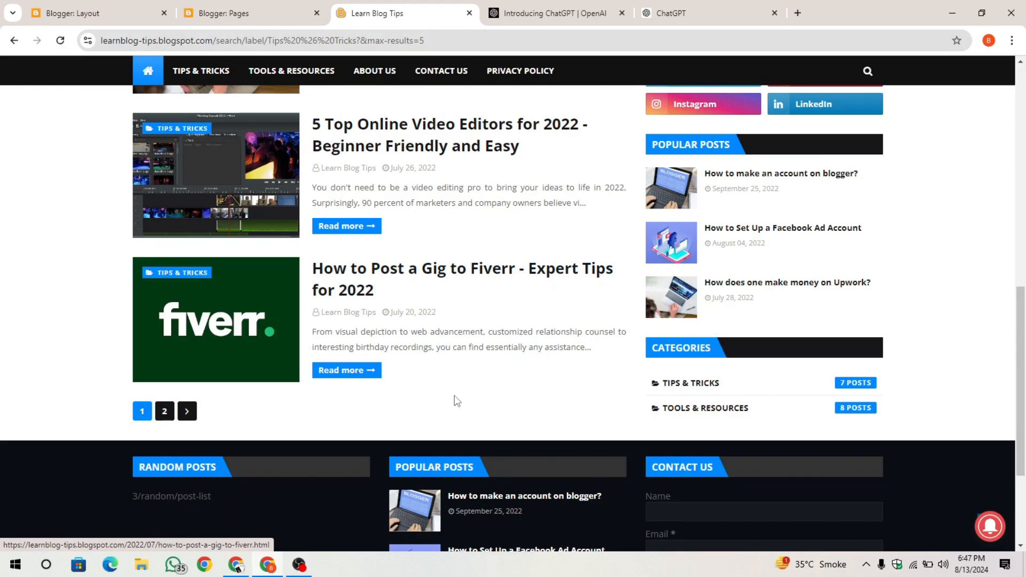
{"action": "scroll", "coordinate": [452, 399], "scroll_direction": "up", "scroll_amount": 10}
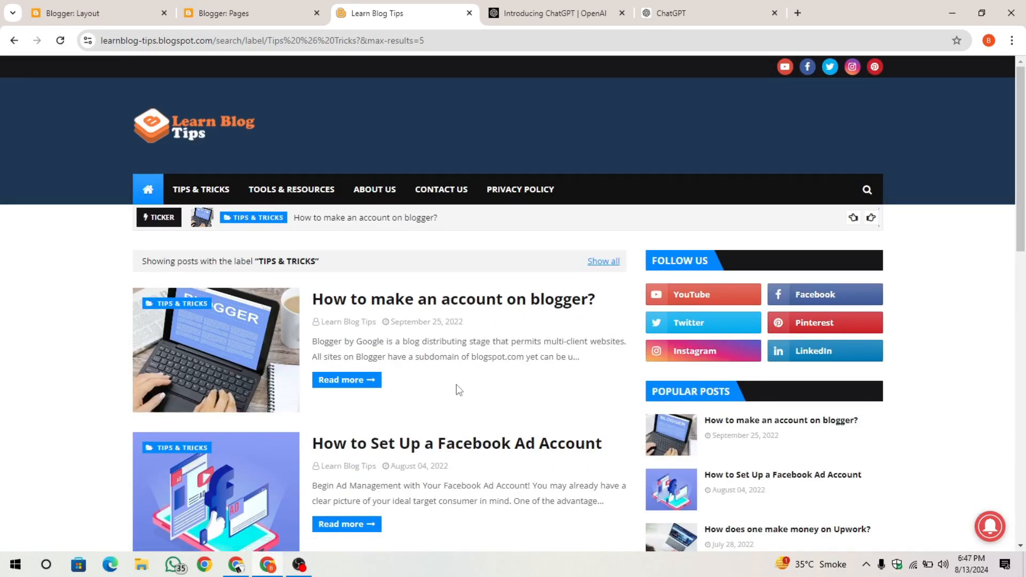
{"action": "left_click", "coordinate": [311, 188]}
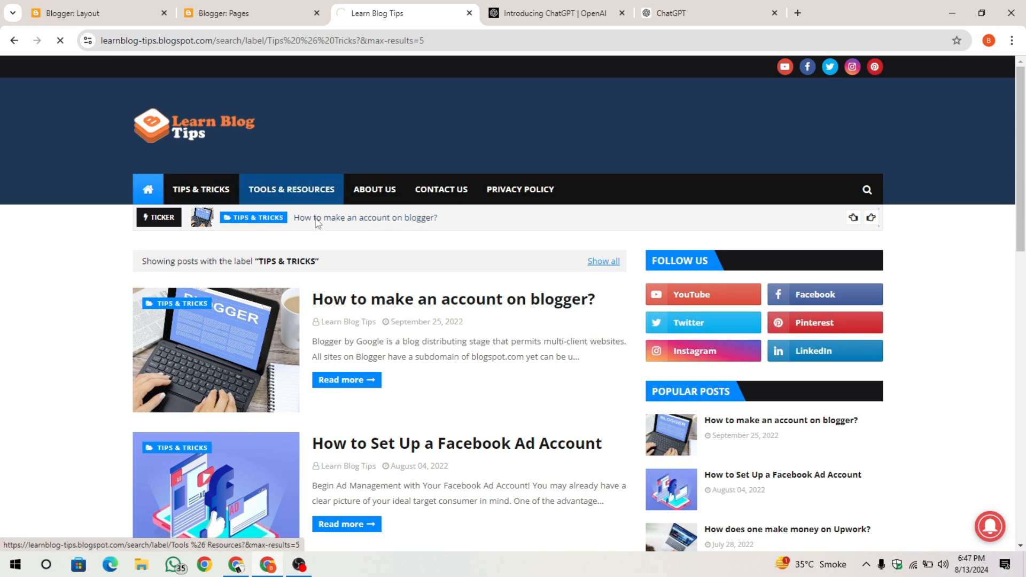
{"action": "scroll", "coordinate": [481, 321], "scroll_direction": "down", "scroll_amount": 6}
{"action": "scroll", "coordinate": [493, 304], "scroll_direction": "down", "scroll_amount": 7}
{"action": "scroll", "coordinate": [476, 279], "scroll_direction": "up", "scroll_amount": 14}
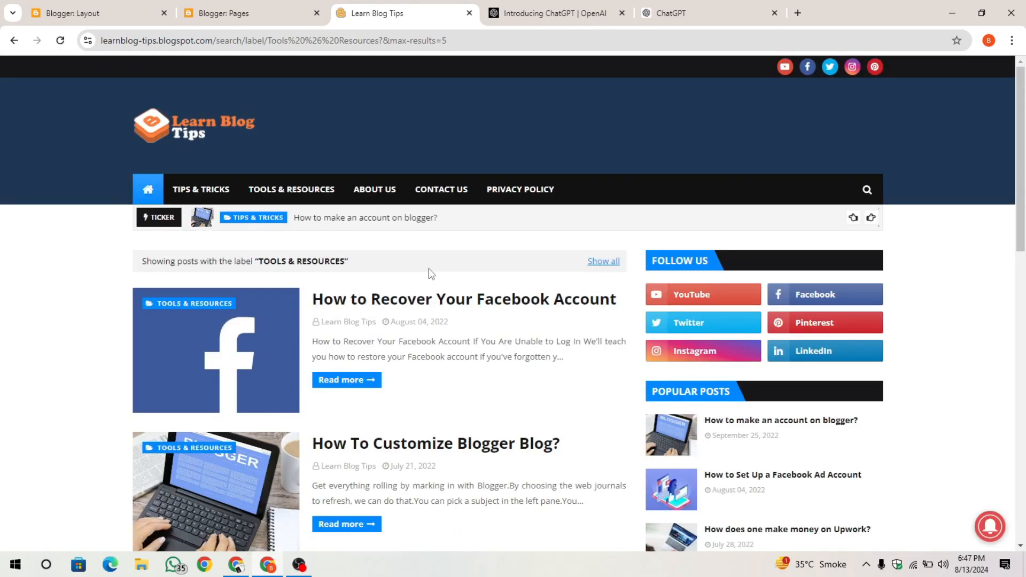
{"action": "scroll", "coordinate": [438, 312], "scroll_direction": "down", "scroll_amount": 10}
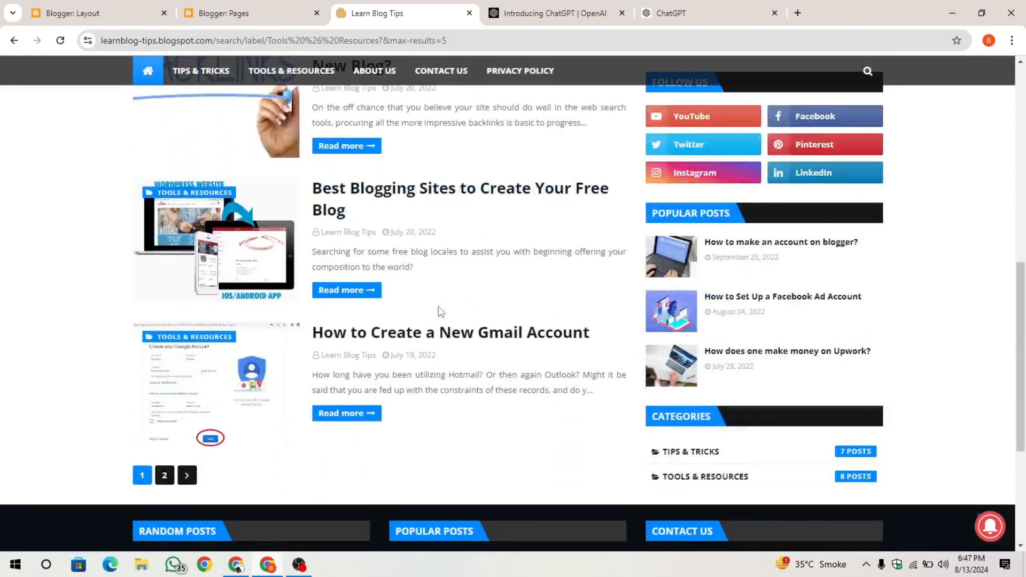
{"action": "scroll", "coordinate": [447, 326], "scroll_direction": "up", "scroll_amount": 10}
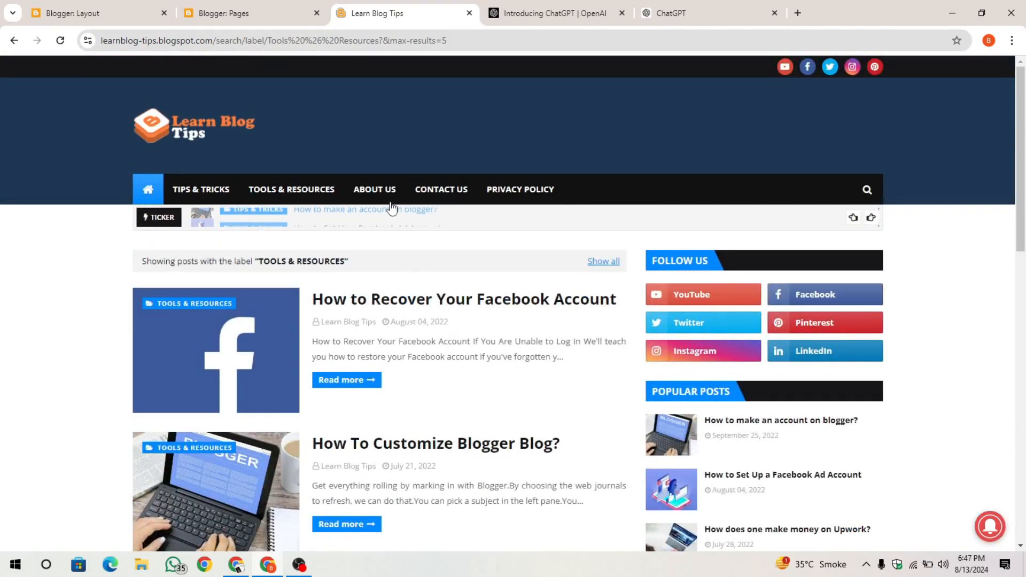
- Test the About Us and Contact Us menu links on the live blog and look over the contact form
{"action": "left_click", "coordinate": [378, 195]}
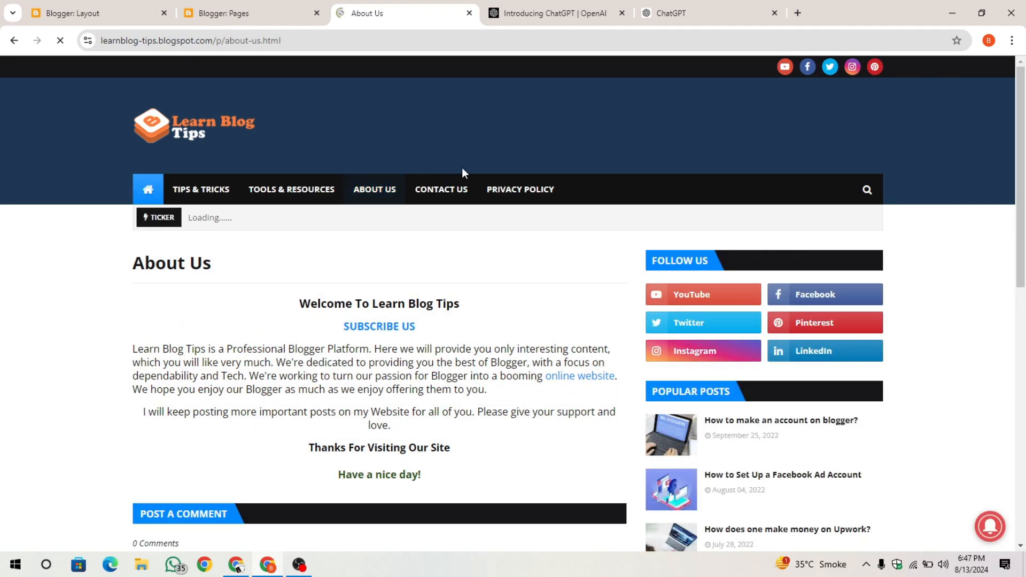
{"action": "left_click", "coordinate": [441, 189]}
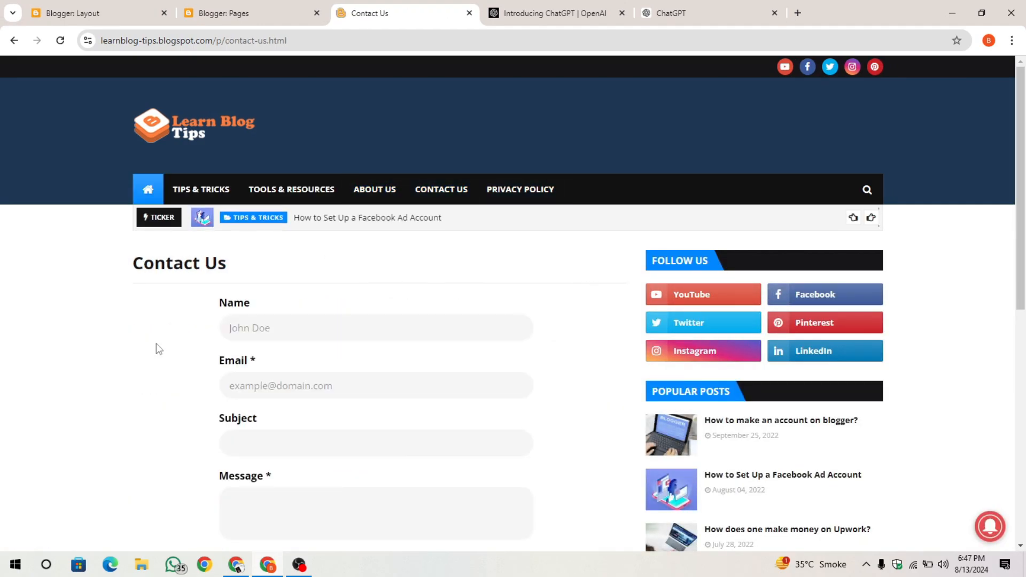
{"action": "scroll", "coordinate": [332, 327], "scroll_direction": "down", "scroll_amount": 4}
{"action": "scroll", "coordinate": [159, 333], "scroll_direction": "up", "scroll_amount": 4}
{"action": "scroll", "coordinate": [463, 481], "scroll_direction": "down", "scroll_amount": 5}
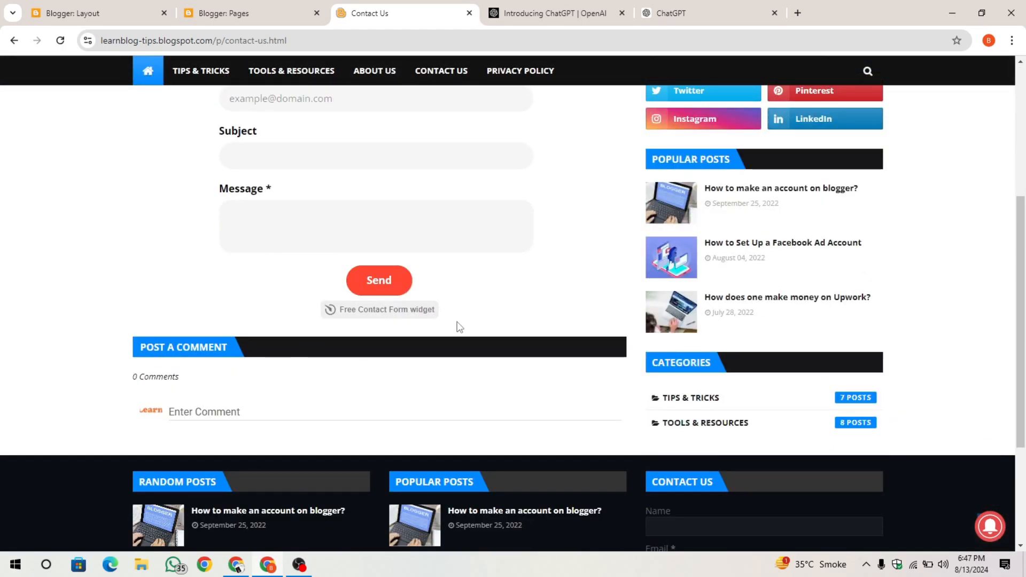
{"action": "scroll", "coordinate": [437, 361], "scroll_direction": "up", "scroll_amount": 4}
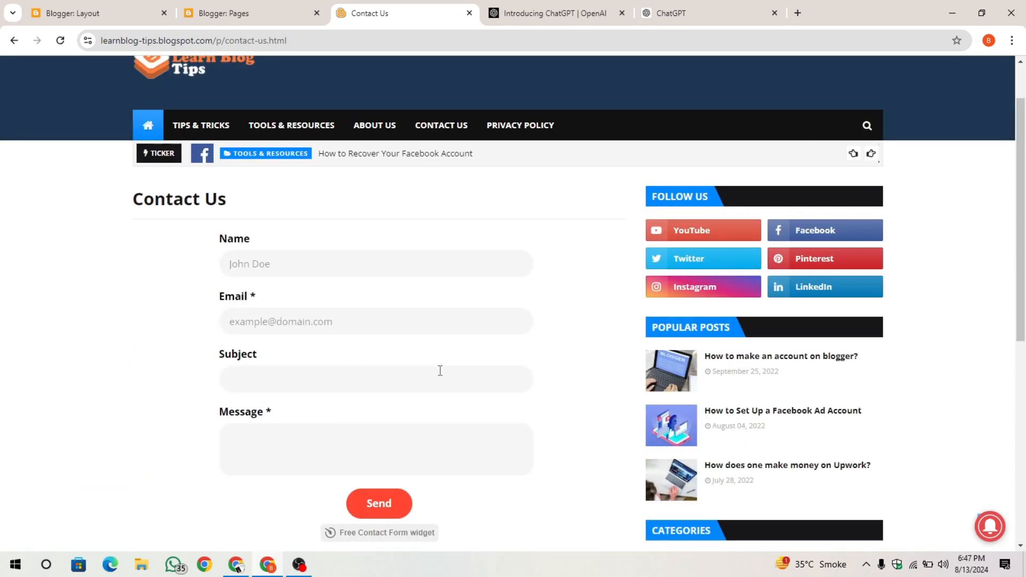
{"action": "scroll", "coordinate": [374, 283], "scroll_direction": "up", "scroll_amount": 1}
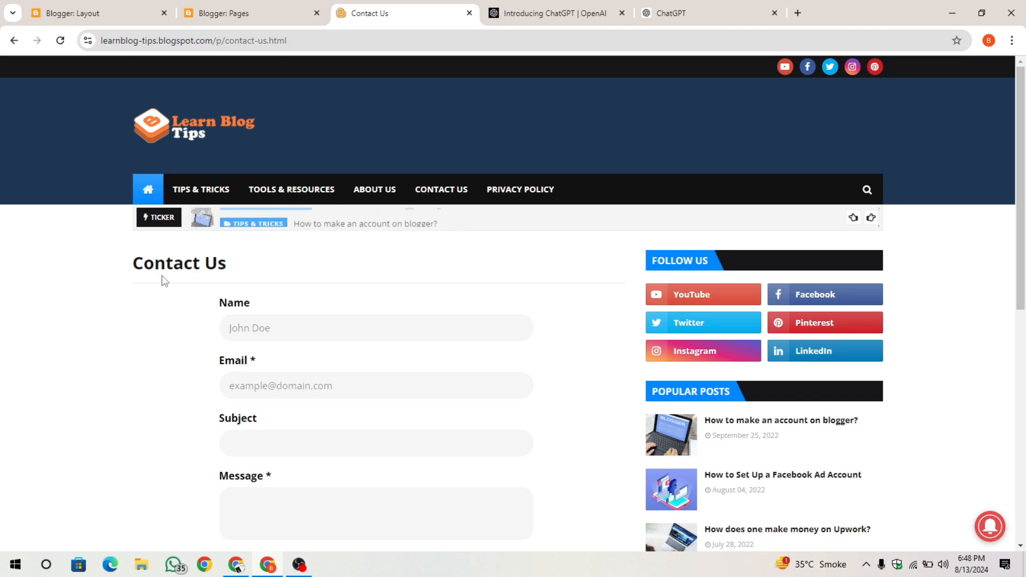
- Test the Privacy Policy menu link, skim the policy text and return to the blog's homepage
{"action": "left_click", "coordinate": [527, 198]}
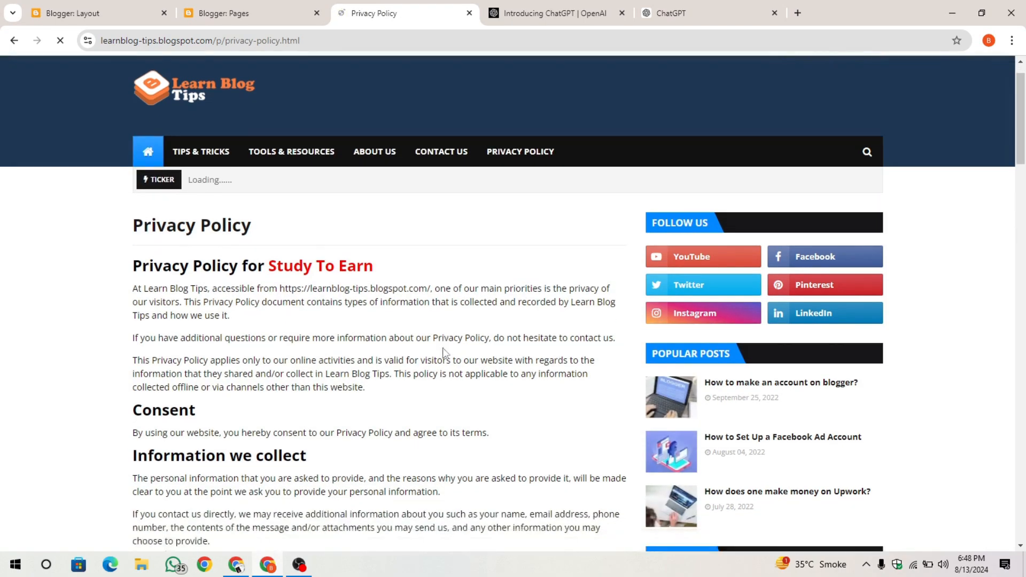
{"action": "scroll", "coordinate": [444, 349], "scroll_direction": "down", "scroll_amount": 10}
{"action": "scroll", "coordinate": [444, 350], "scroll_direction": "down", "scroll_amount": 15}
{"action": "scroll", "coordinate": [443, 350], "scroll_direction": "up", "scroll_amount": 20}
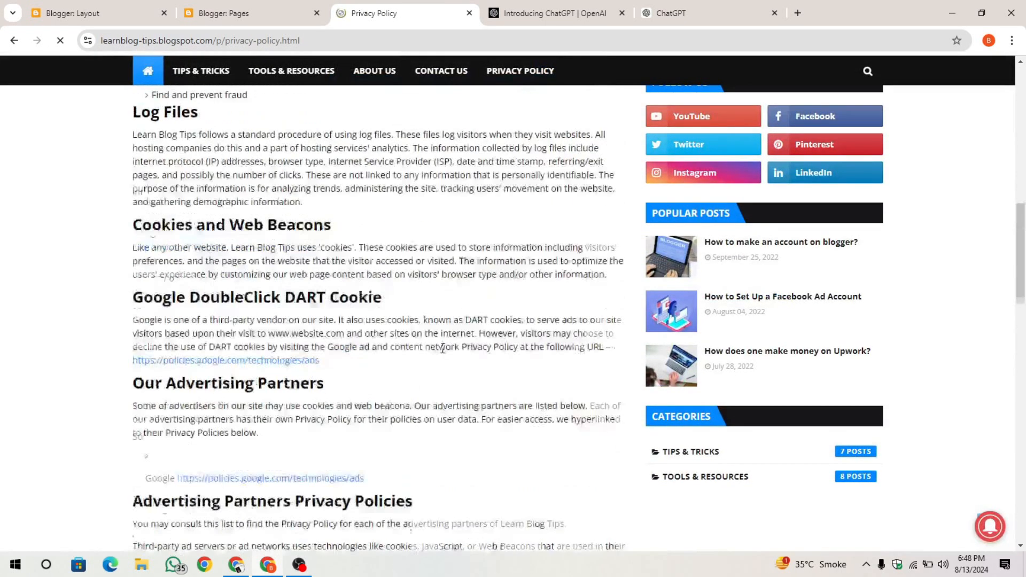
{"action": "left_click", "coordinate": [148, 190]}
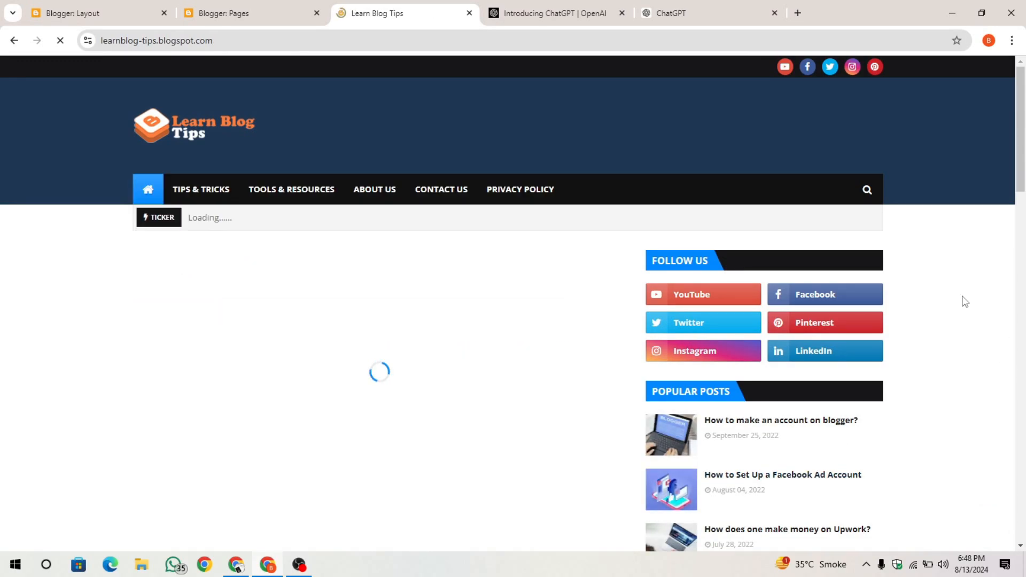
- Look over the homepage's sidebar widgets and locate the Social Widget section on the Blogger Layout page
{"action": "scroll", "coordinate": [932, 292], "scroll_direction": "down", "scroll_amount": 1}
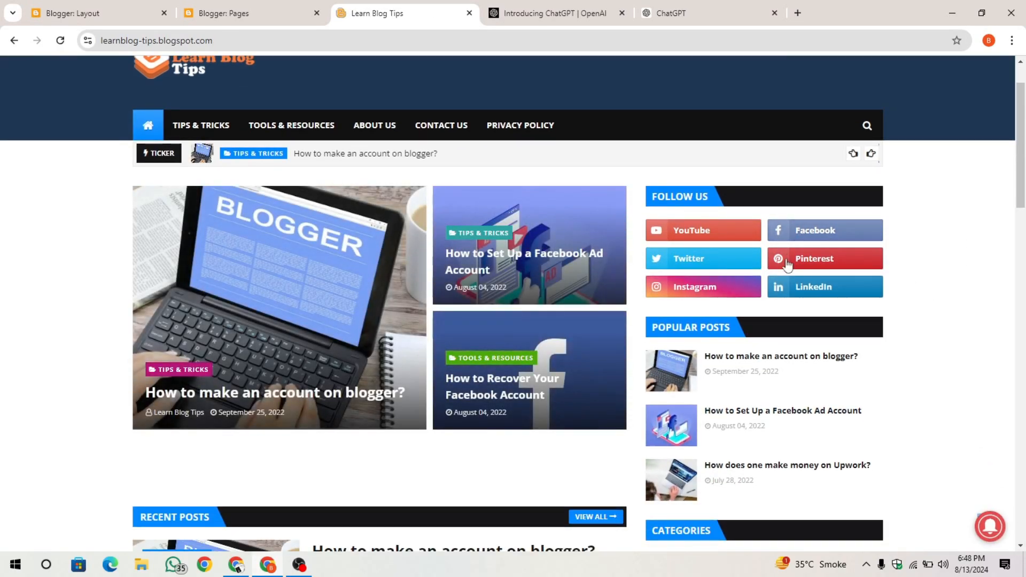
{"action": "scroll", "coordinate": [831, 311], "scroll_direction": "up", "scroll_amount": 1}
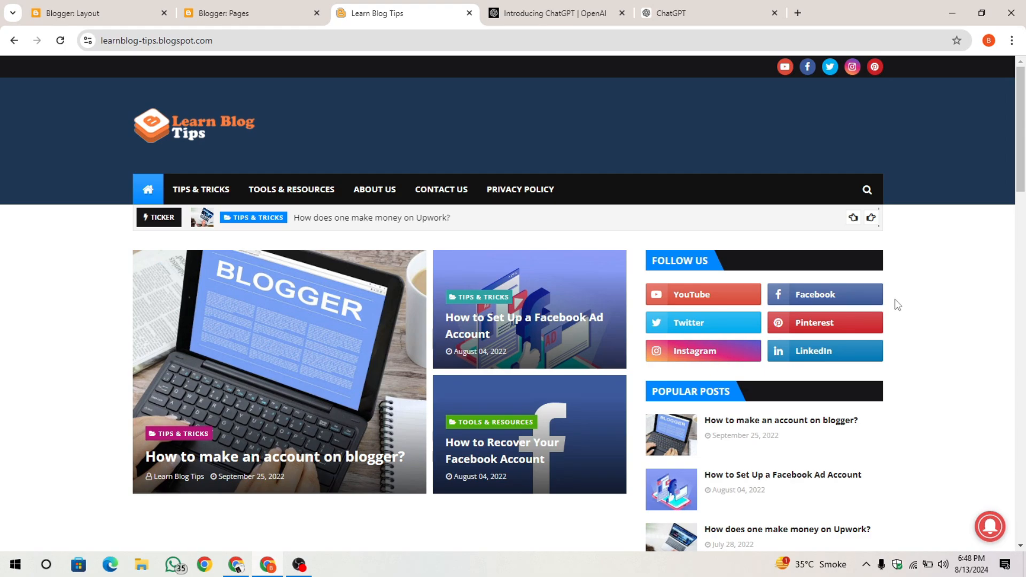
{"action": "scroll", "coordinate": [893, 303], "scroll_direction": "down", "scroll_amount": 2}
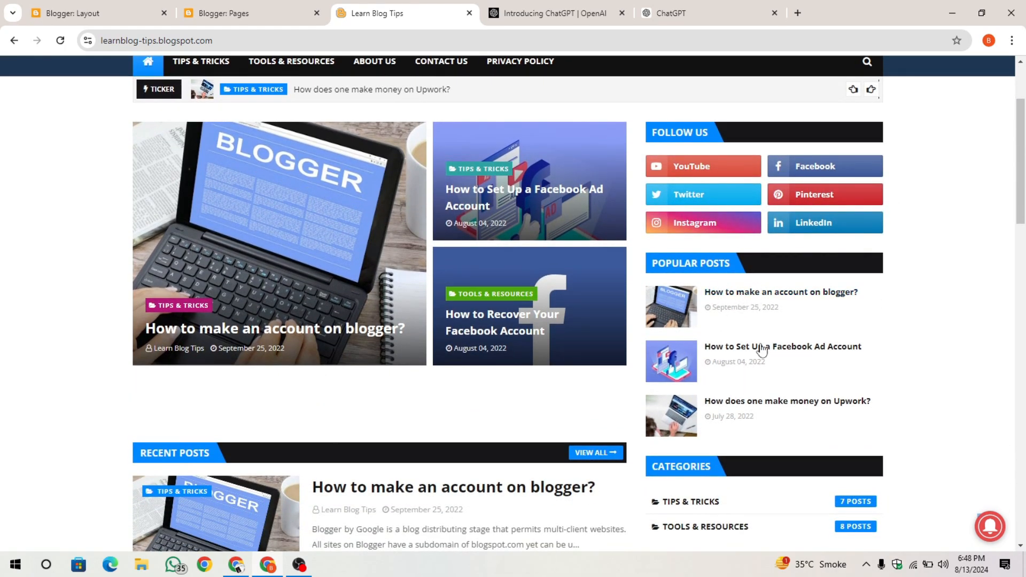
{"action": "scroll", "coordinate": [839, 404], "scroll_direction": "down", "scroll_amount": 4}
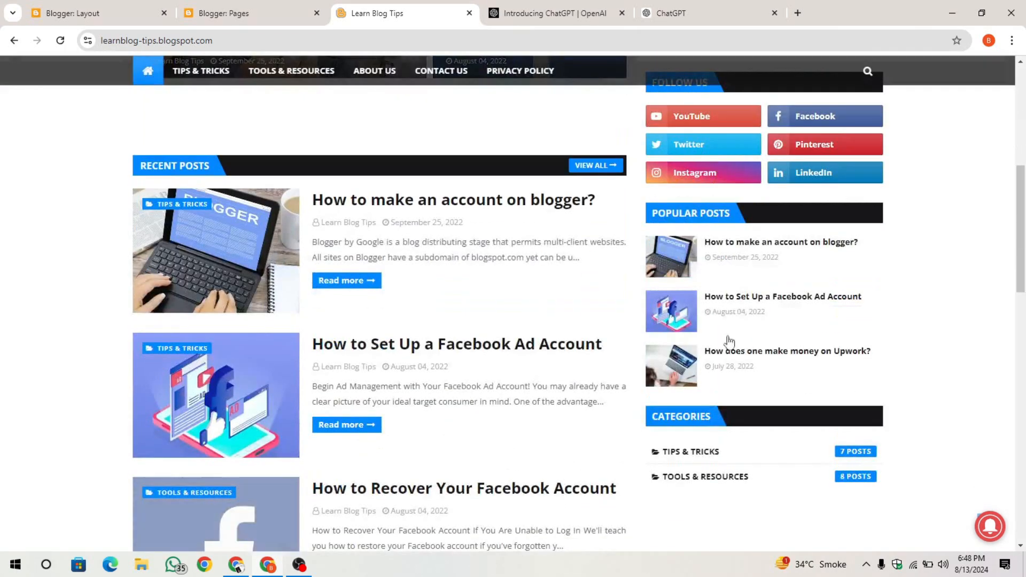
{"action": "left_click", "coordinate": [109, 10]}
{"action": "scroll", "coordinate": [556, 428], "scroll_direction": "down", "scroll_amount": 6}
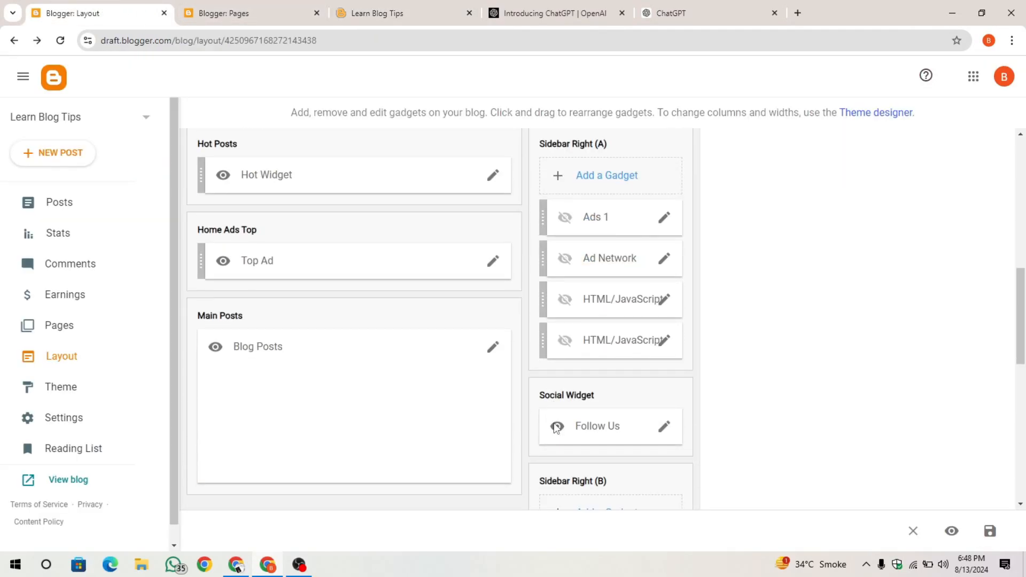
- Open the gadget choices for Sidebar Right (A), check the live blog's Categories widget for reference and browse the available gadgets
{"action": "scroll", "coordinate": [495, 268], "scroll_direction": "up", "scroll_amount": 3}
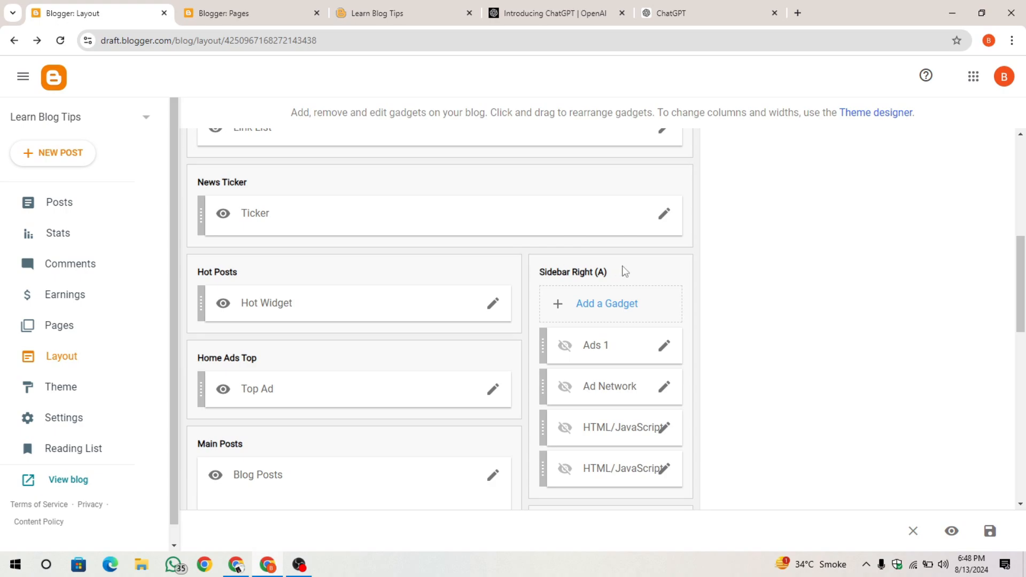
{"action": "left_click", "coordinate": [623, 304]}
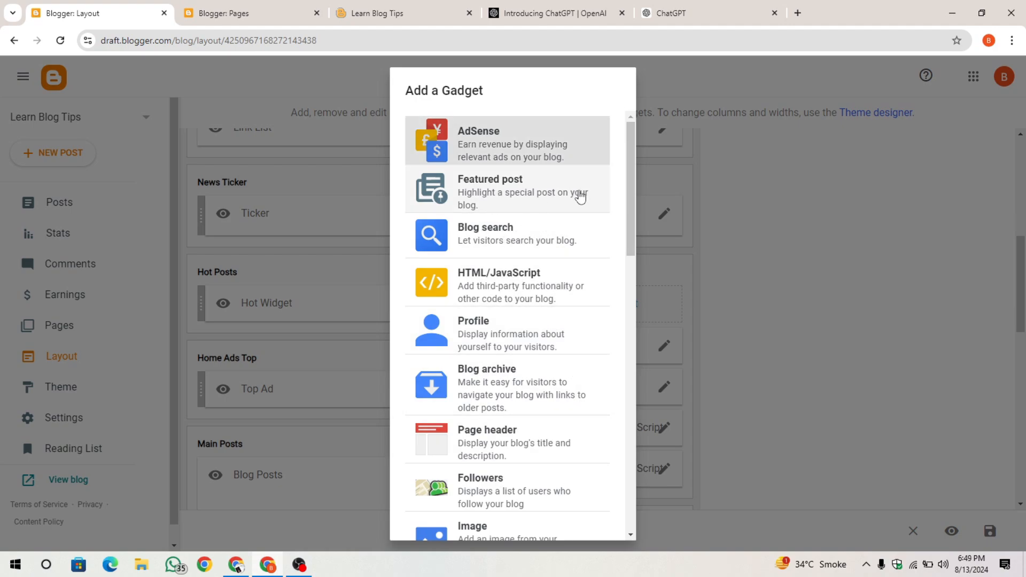
{"action": "left_click", "coordinate": [252, 12]}
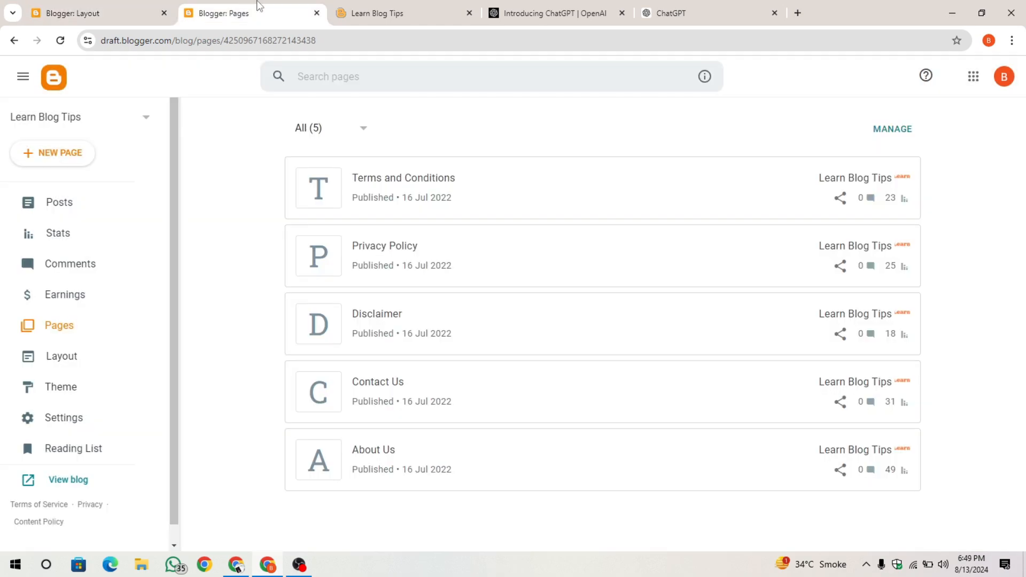
{"action": "left_click", "coordinate": [371, 5]}
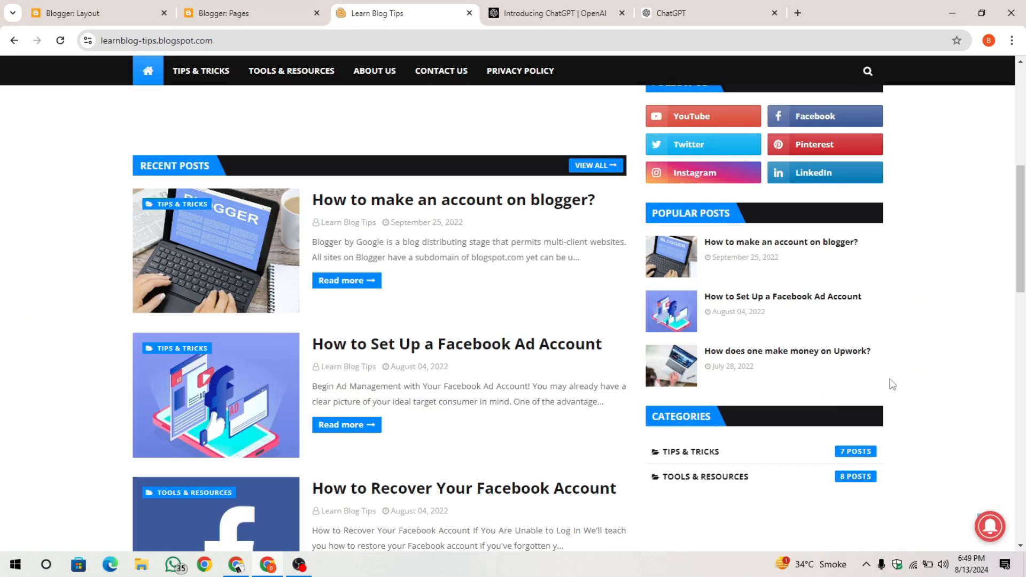
{"action": "scroll", "coordinate": [856, 390], "scroll_direction": "down", "scroll_amount": 2}
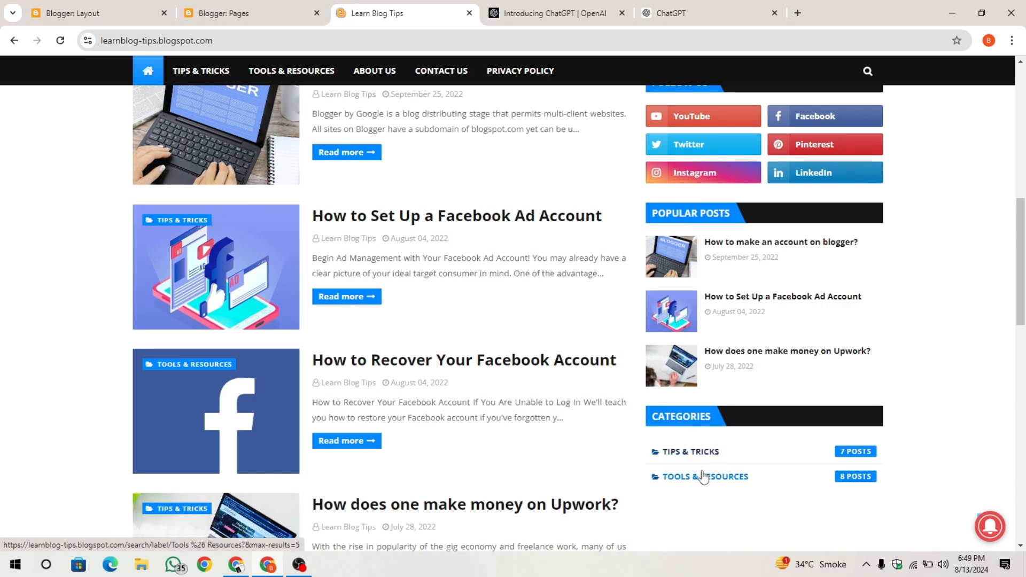
{"action": "left_click", "coordinate": [155, 7]}
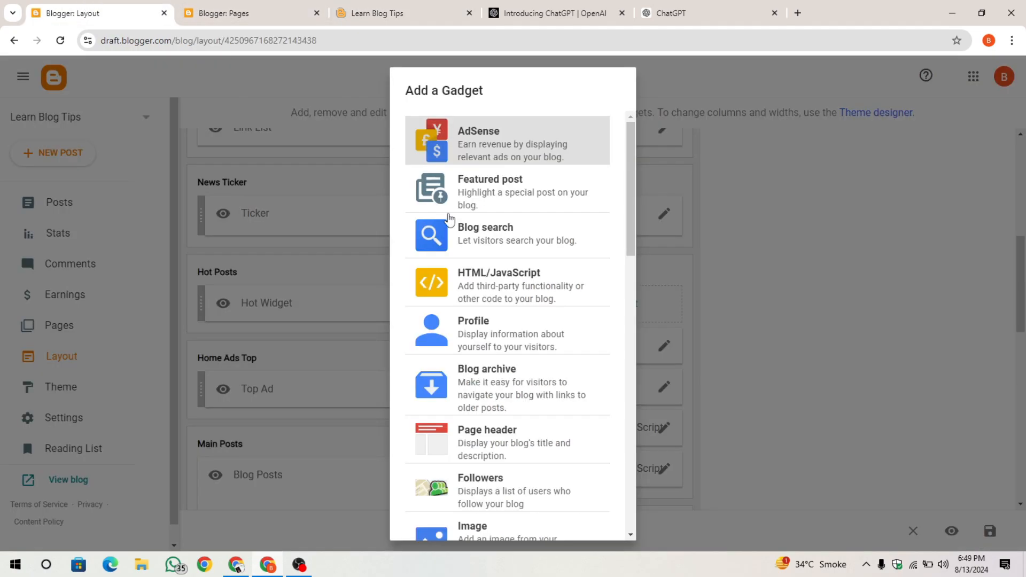
{"action": "scroll", "coordinate": [621, 383], "scroll_direction": "down", "scroll_amount": 6}
{"action": "scroll", "coordinate": [582, 289], "scroll_direction": "up", "scroll_amount": 5}
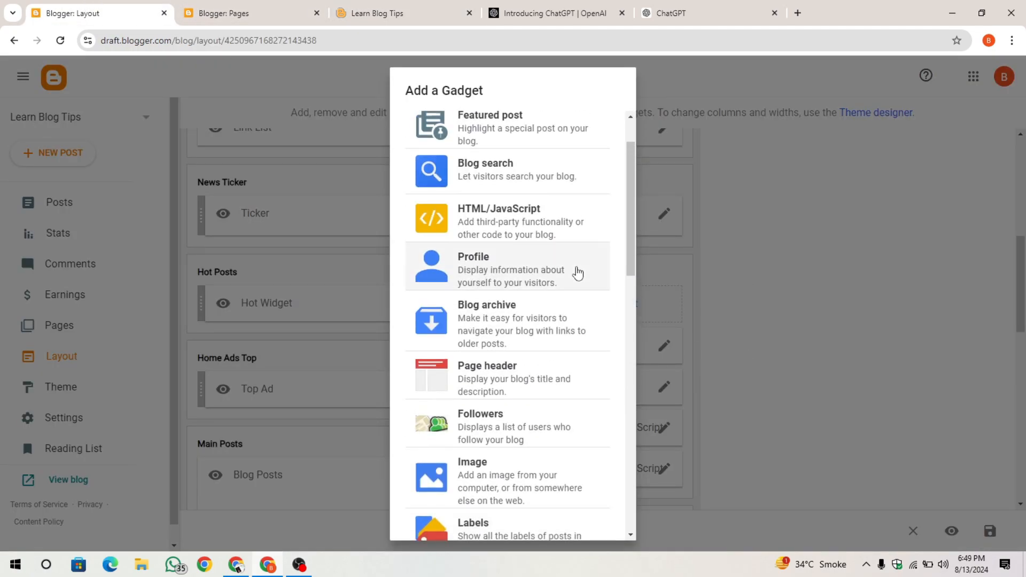
{"action": "scroll", "coordinate": [569, 310], "scroll_direction": "down", "scroll_amount": 7}
{"action": "scroll", "coordinate": [509, 258], "scroll_direction": "up", "scroll_amount": 2}
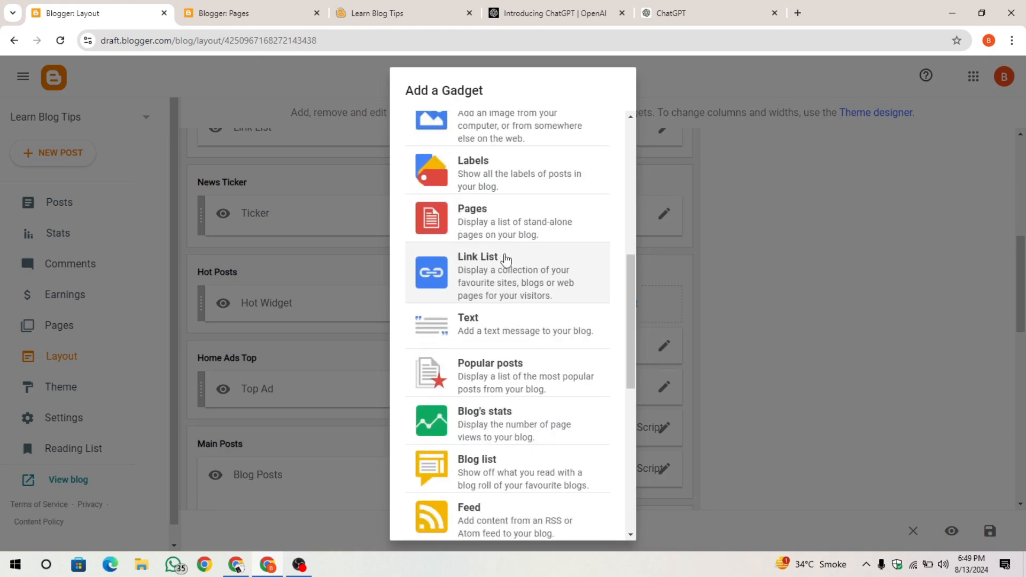
- Add a Labels gadget titled Categories to Sidebar Right (A) and save the layout
{"action": "left_click", "coordinate": [528, 219]}
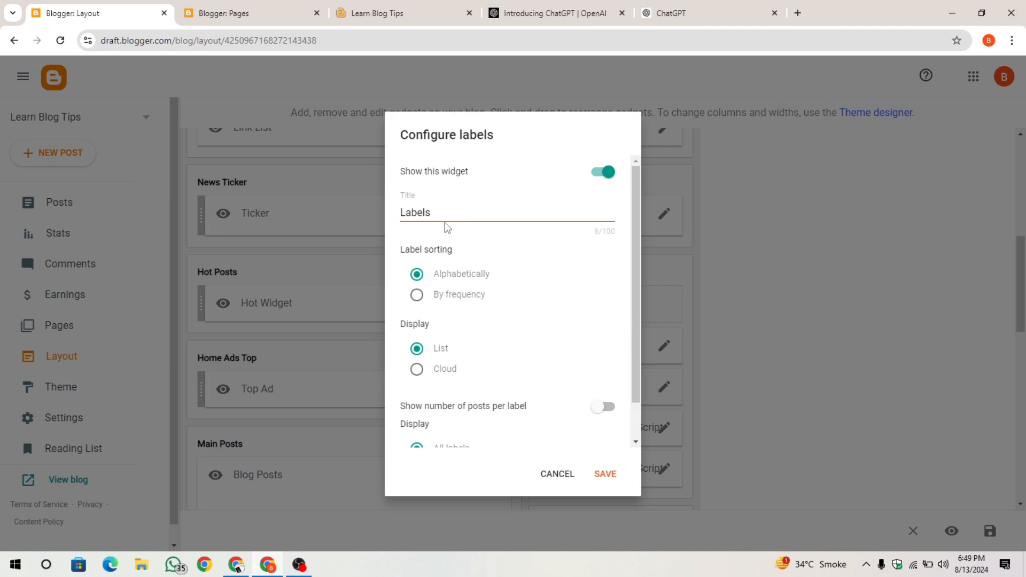
{"action": "left_click_drag", "start_coordinate": [444, 227], "coordinate": [348, 219]}
{"action": "type", "text": "C"}
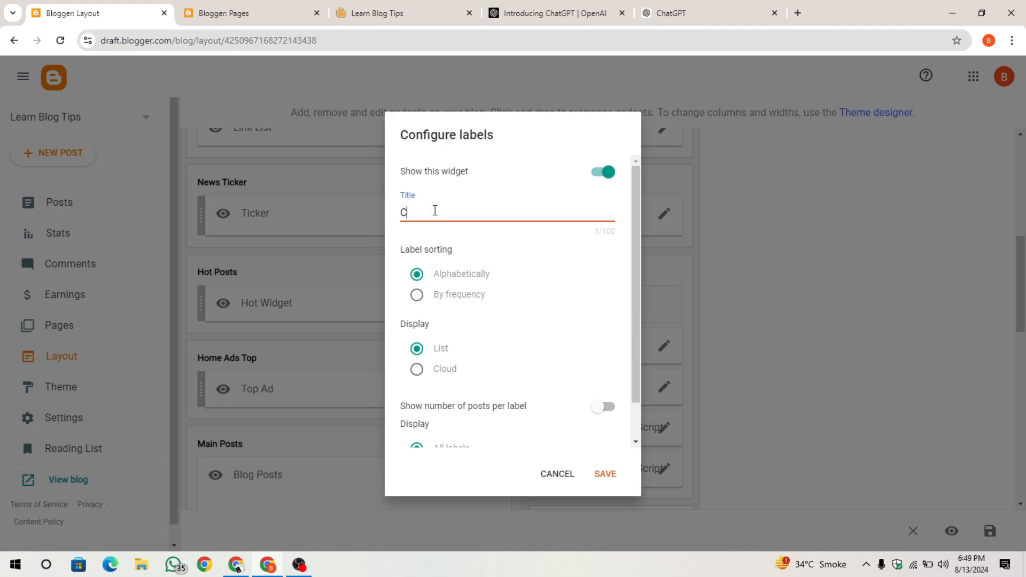
{"action": "type", "text": "ategories"}
{"action": "scroll", "coordinate": [495, 284], "scroll_direction": "down", "scroll_amount": 1}
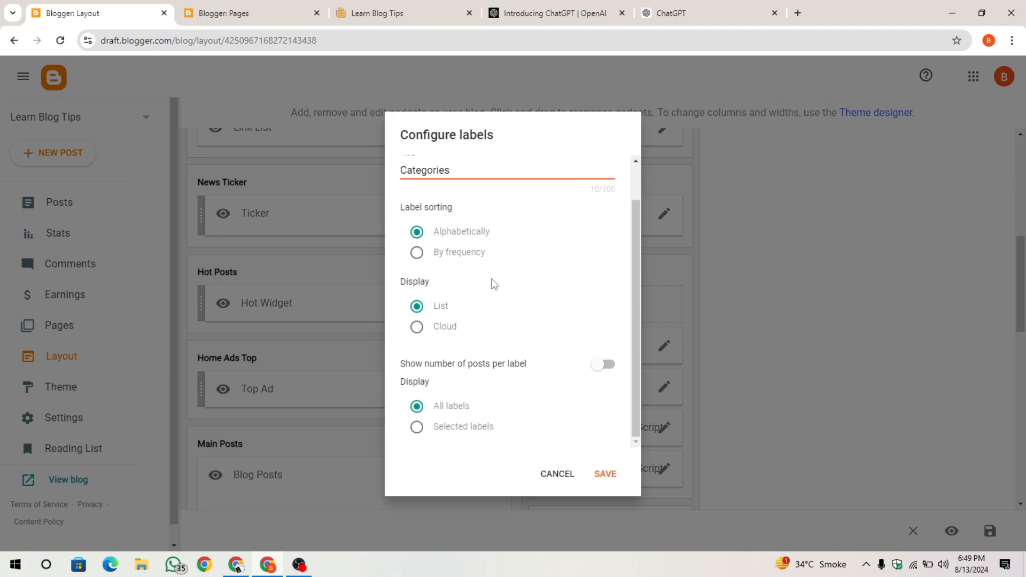
{"action": "scroll", "coordinate": [563, 284], "scroll_direction": "up", "scroll_amount": 1}
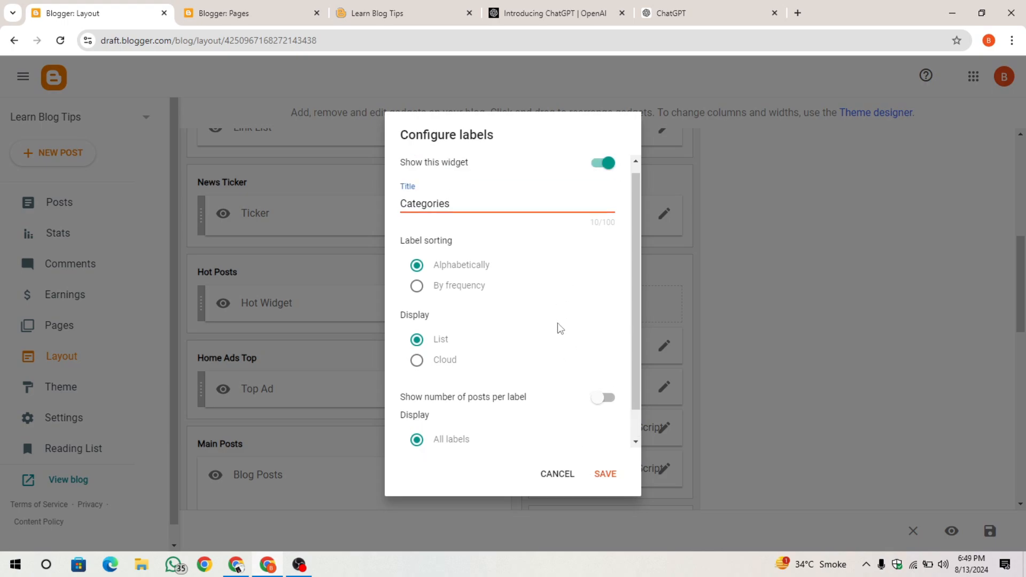
{"action": "left_click", "coordinate": [605, 475]}
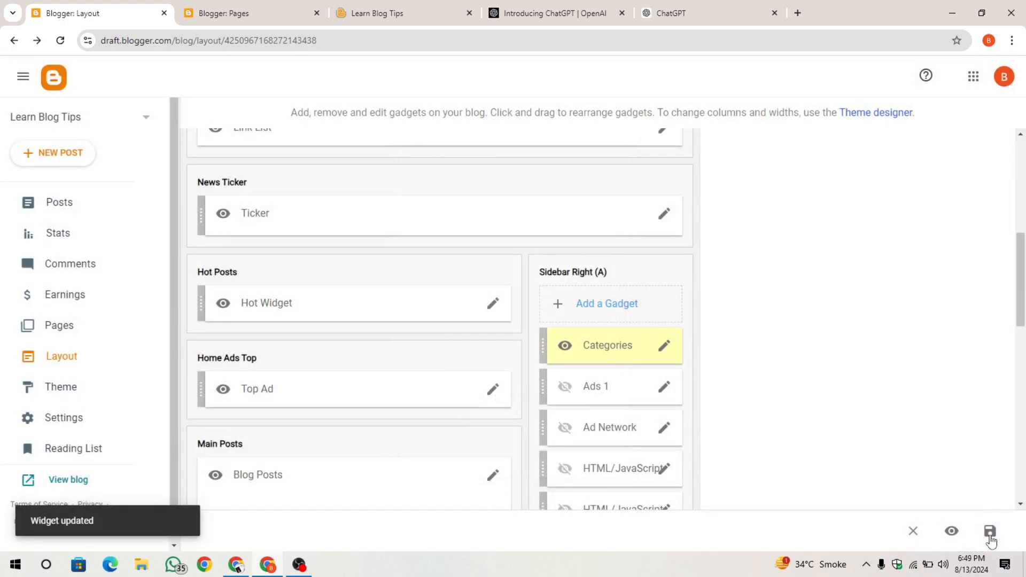
{"action": "left_click", "coordinate": [989, 536]}
- Reload the live blog's homepage to check the added Categories widget in the sidebar
{"action": "left_click", "coordinate": [269, 22]}
{"action": "left_click", "coordinate": [378, 13]}
{"action": "left_click", "coordinate": [61, 41]}
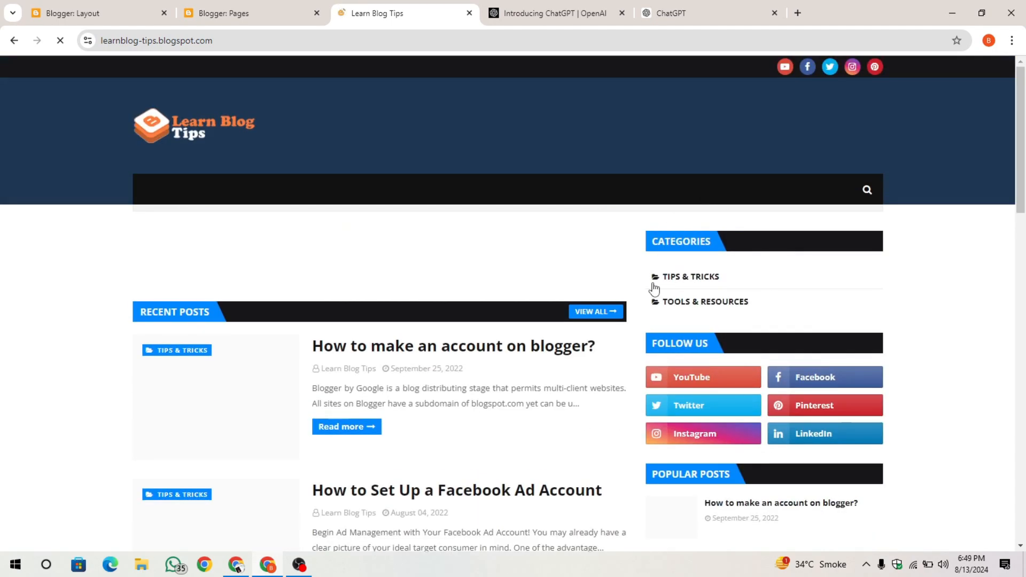
- Remove the added Categories gadget from Sidebar Right (A) on the Layout page
{"action": "left_click", "coordinate": [31, 5]}
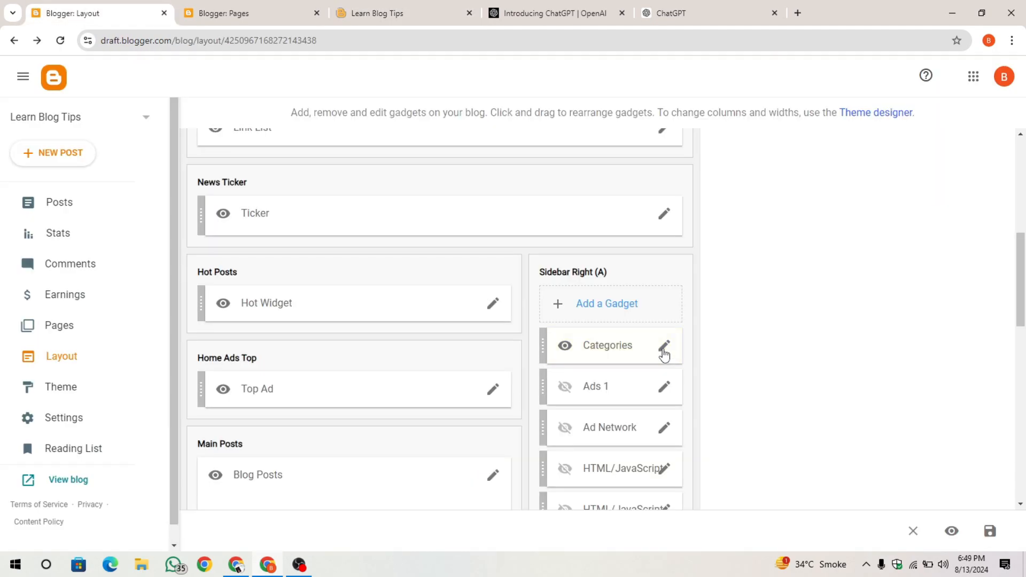
{"action": "left_click", "coordinate": [665, 347]}
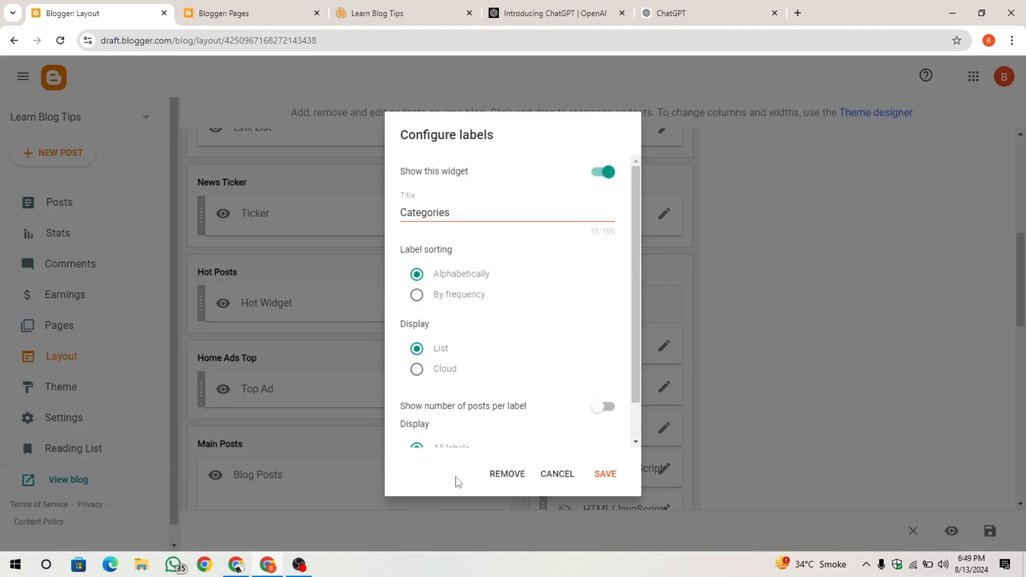
{"action": "left_click", "coordinate": [508, 474]}
{"action": "left_click", "coordinate": [612, 341]}
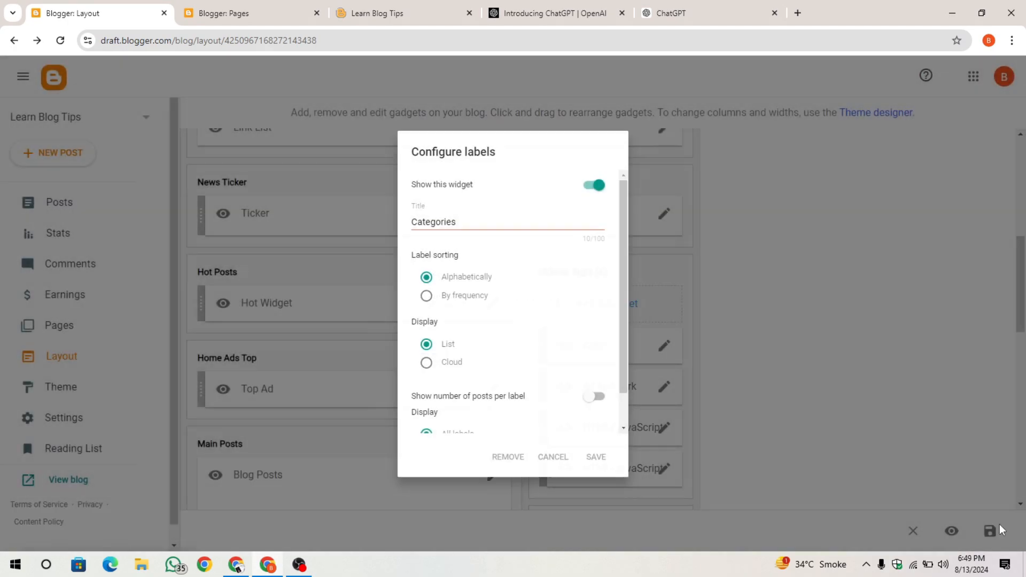
- Reload the live blog and look over its sidebar and the Random Posts, Popular Posts and Contact Us footer widgets
{"action": "left_click", "coordinate": [366, 6]}
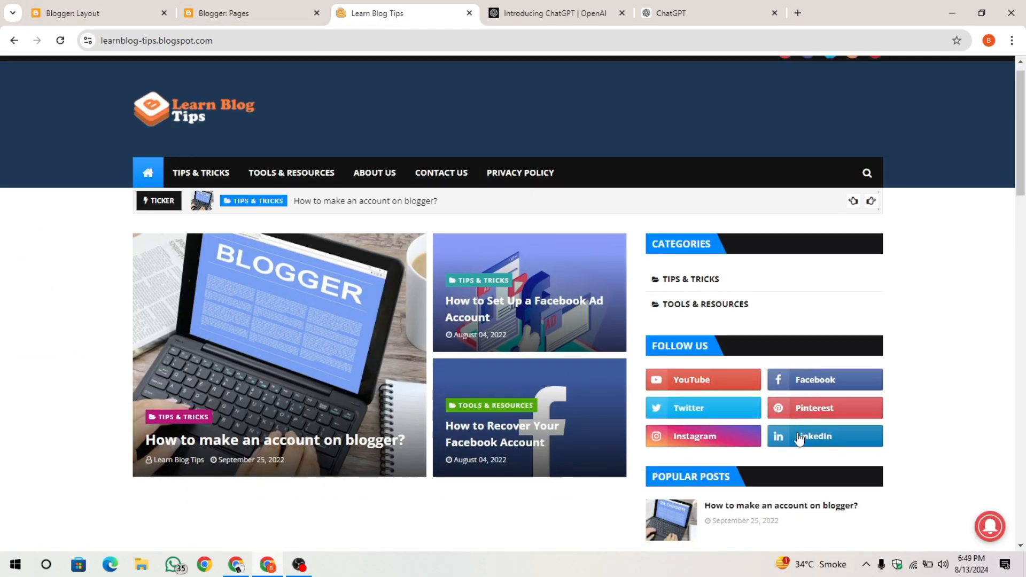
{"action": "scroll", "coordinate": [114, 282], "scroll_direction": "down", "scroll_amount": 3}
{"action": "key", "text": "F5"}
{"action": "scroll", "coordinate": [119, 283], "scroll_direction": "down", "scroll_amount": 12}
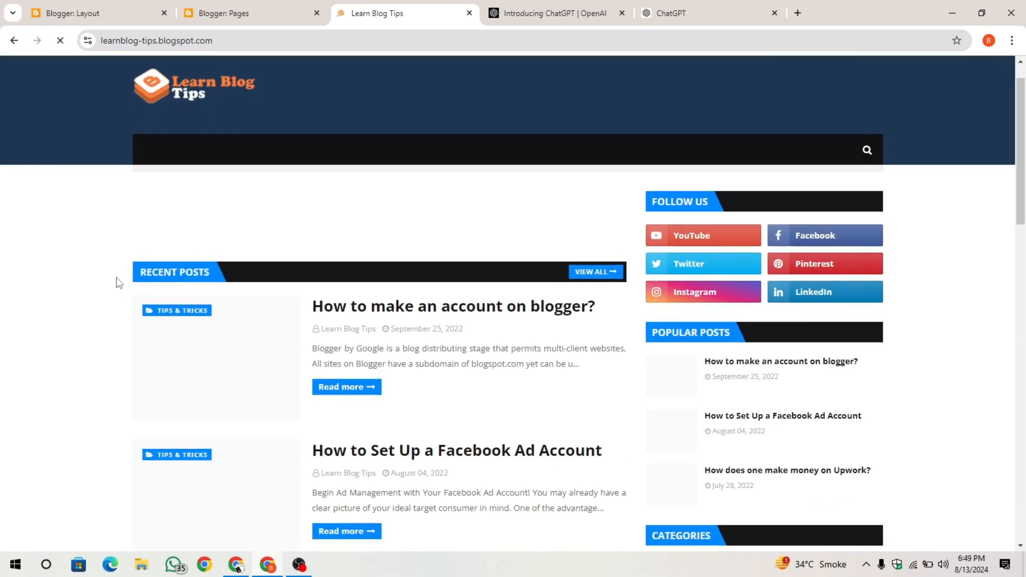
{"action": "scroll", "coordinate": [124, 276], "scroll_direction": "down", "scroll_amount": 7}
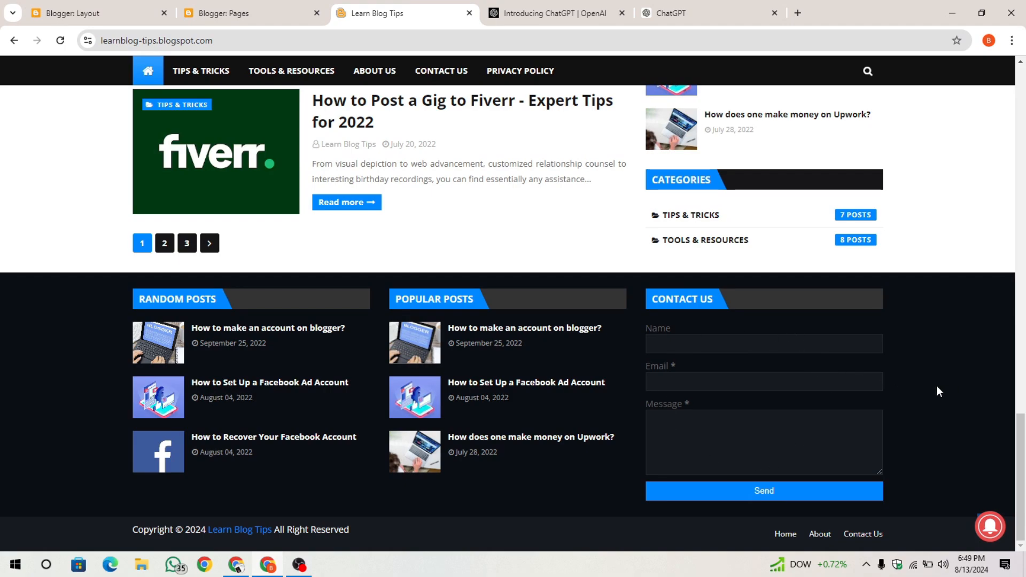
- Hide the Random Posts widget in the Section (Left) footer area of the layout and save the widget
{"action": "left_click", "coordinate": [122, 12]}
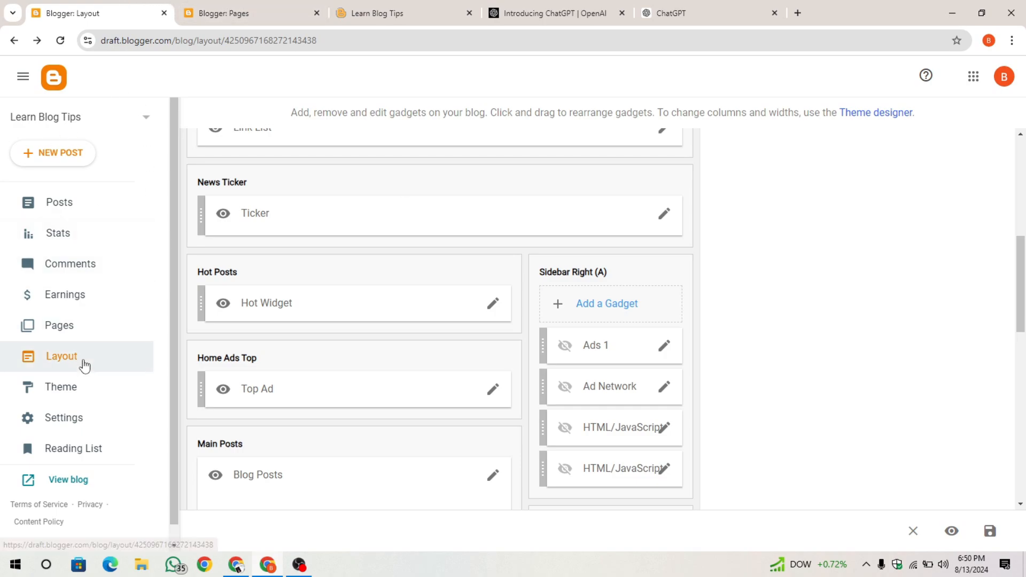
{"action": "scroll", "coordinate": [385, 367], "scroll_direction": "down", "scroll_amount": 10}
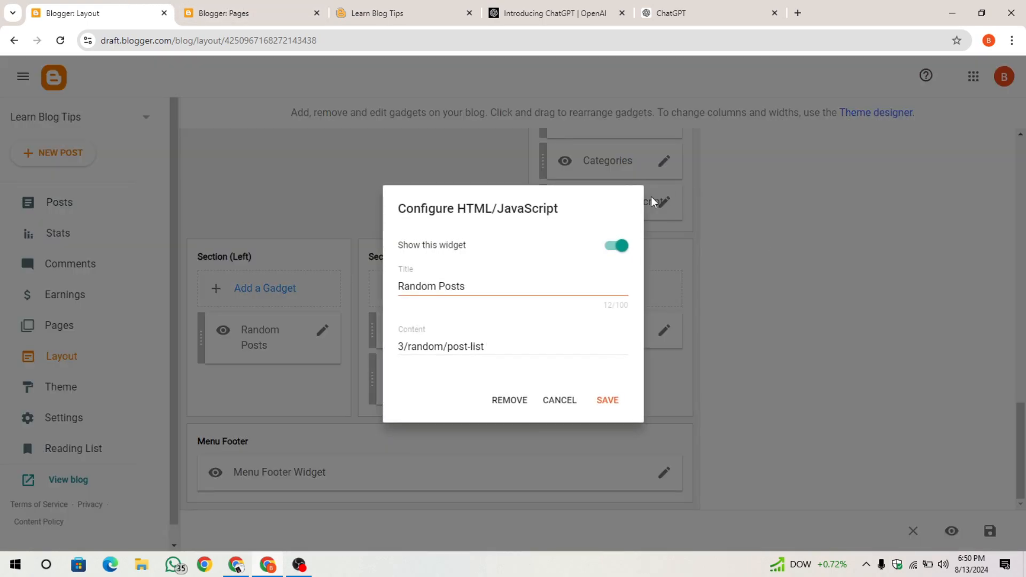
{"action": "left_click", "coordinate": [619, 246]}
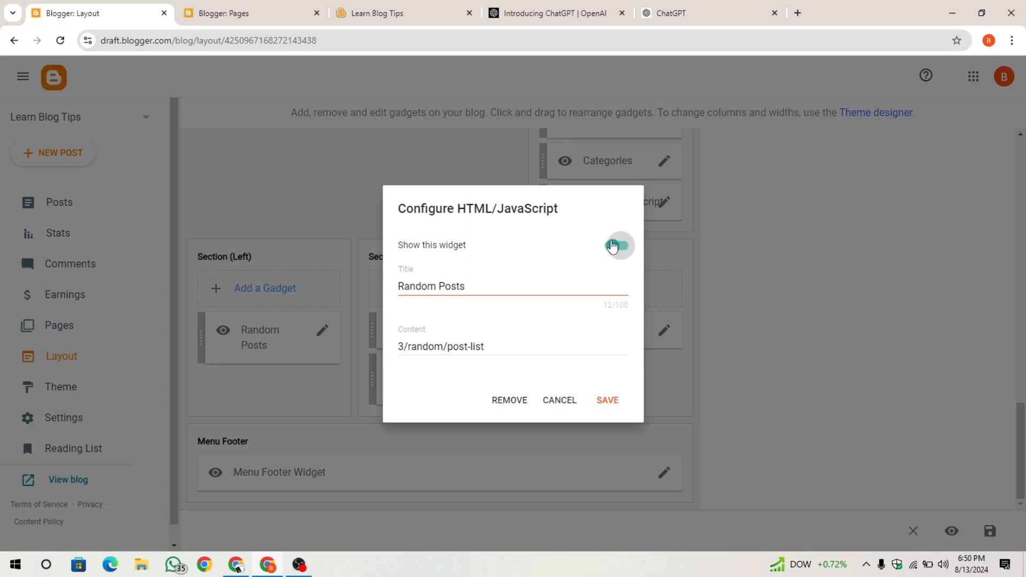
{"action": "left_click", "coordinate": [608, 401]}
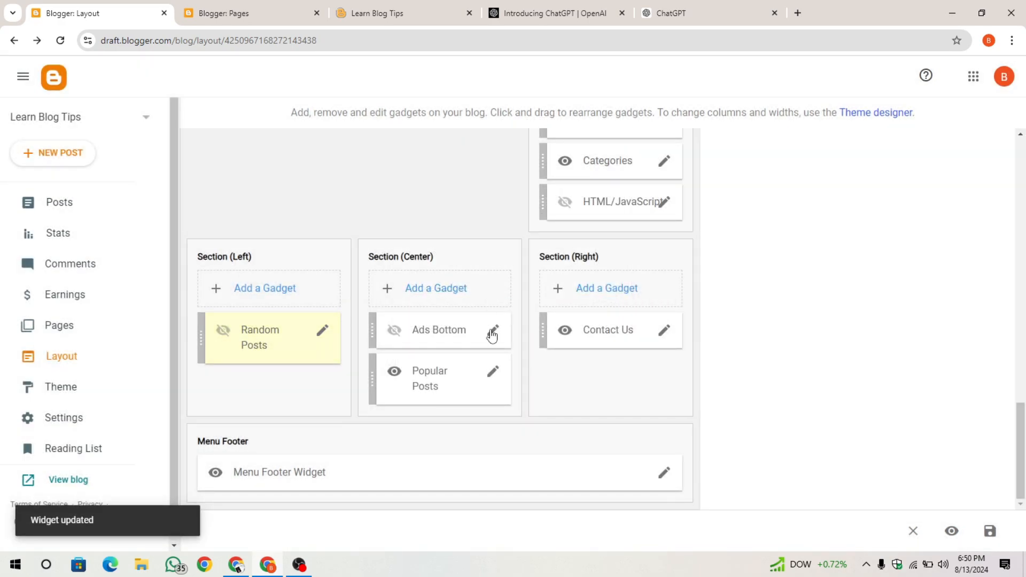
- Check the Ads Bottom widget's settings in Section (Center), then hide the Popular Posts widget below it and save
{"action": "left_click", "coordinate": [492, 335]}
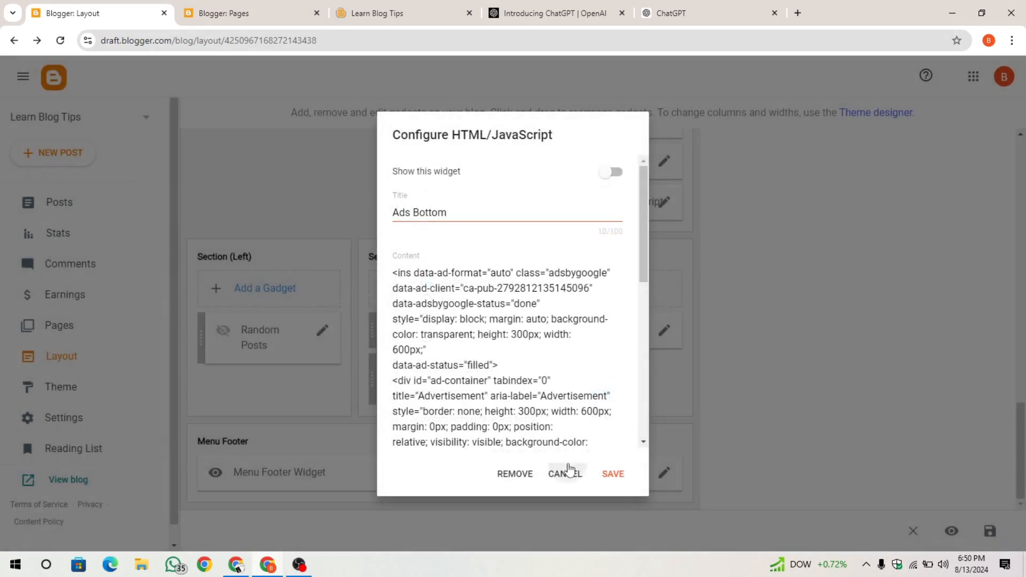
{"action": "left_click", "coordinate": [568, 473]}
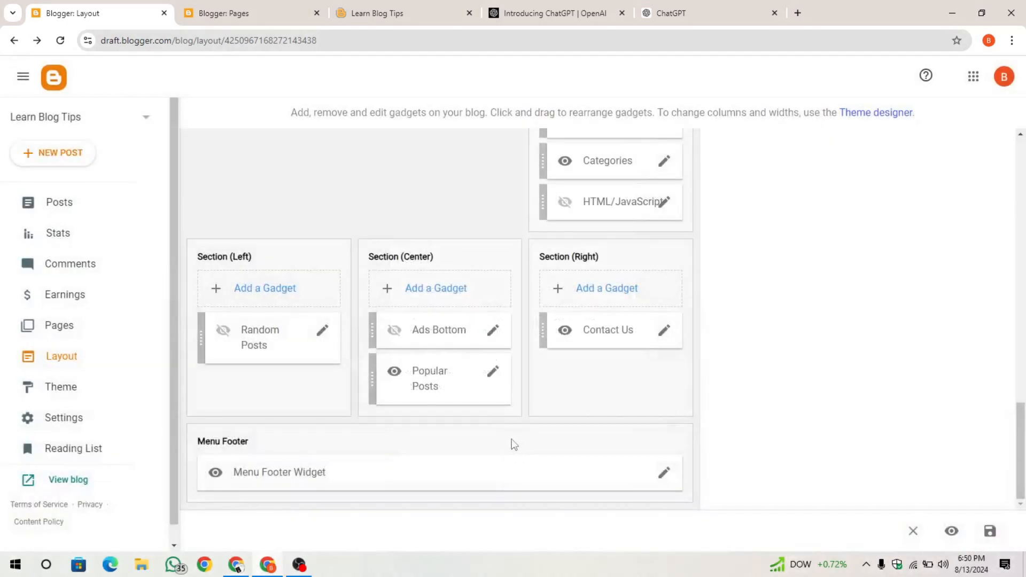
{"action": "left_click", "coordinate": [493, 376]}
{"action": "left_click", "coordinate": [613, 177]}
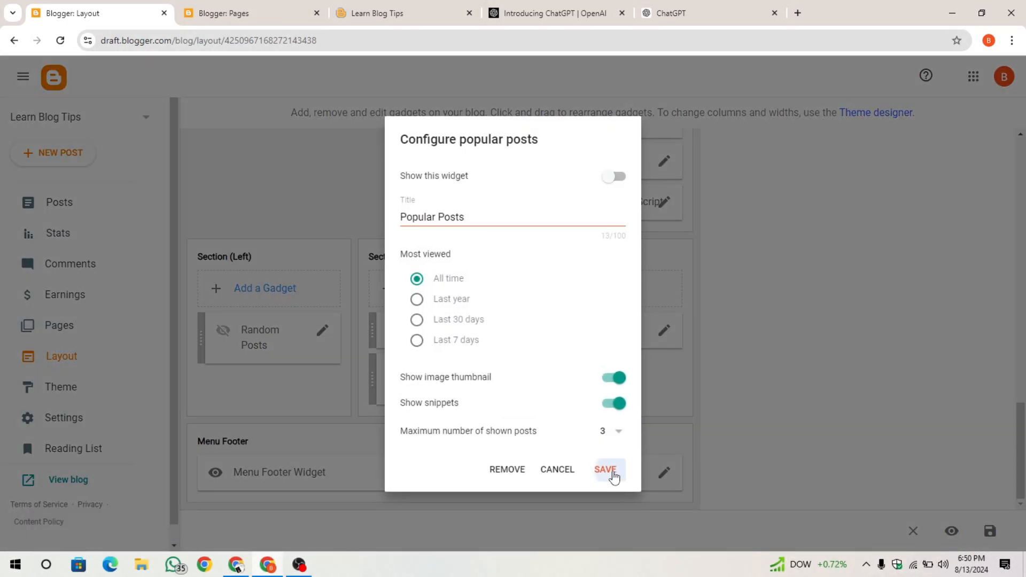
{"action": "left_click", "coordinate": [605, 468]}
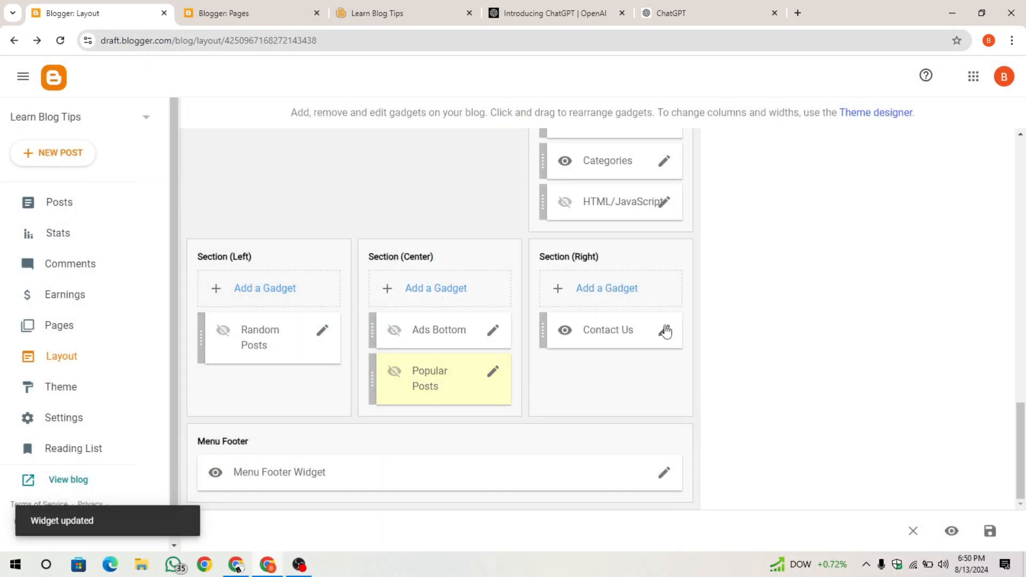
- Hide the Contact Us widget in Section (Right) and save the layout arrangement
{"action": "left_click", "coordinate": [664, 330]}
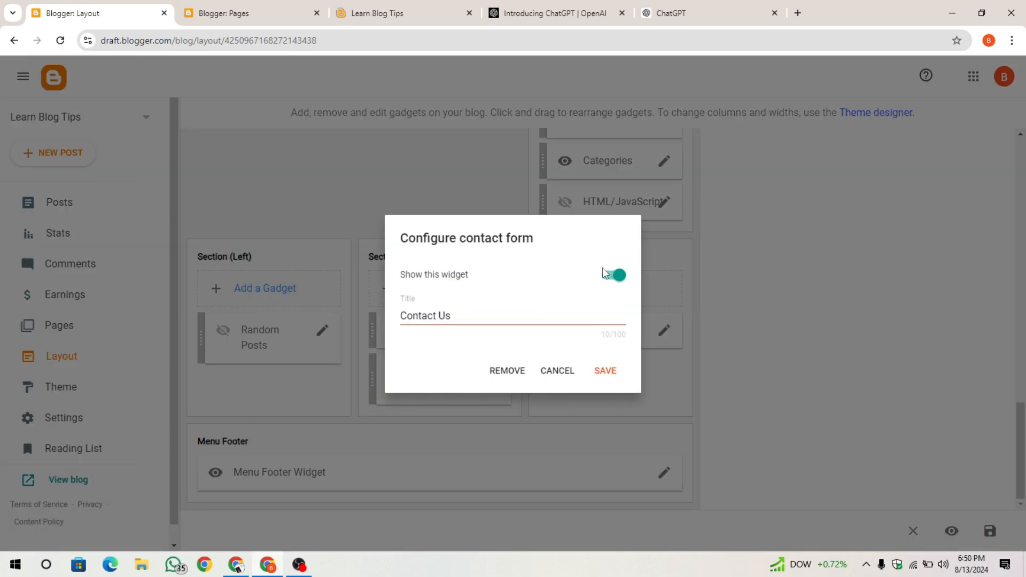
{"action": "left_click", "coordinate": [616, 275]}
{"action": "left_click", "coordinate": [606, 371]}
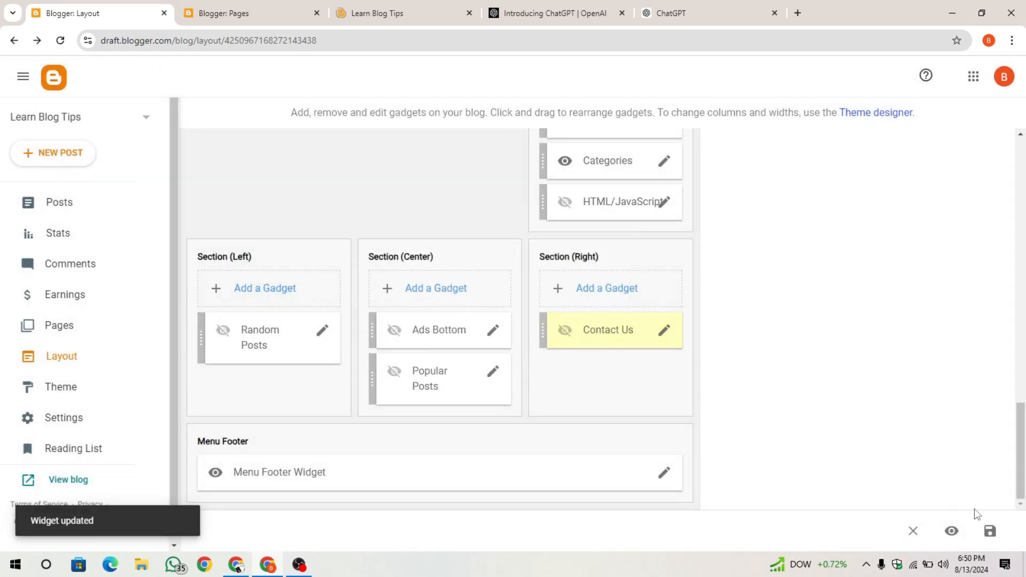
{"action": "left_click", "coordinate": [990, 531]}
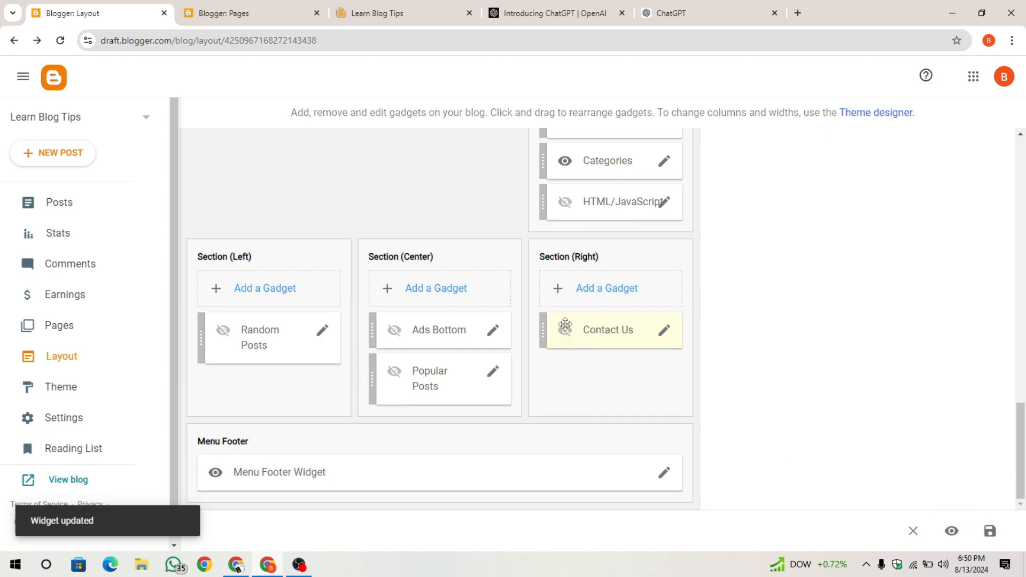
- Reload the live blog and look over the whole homepage, including the sidebar, the footer area and the footer links
{"action": "left_click", "coordinate": [369, 13]}
{"action": "left_click", "coordinate": [60, 40]}
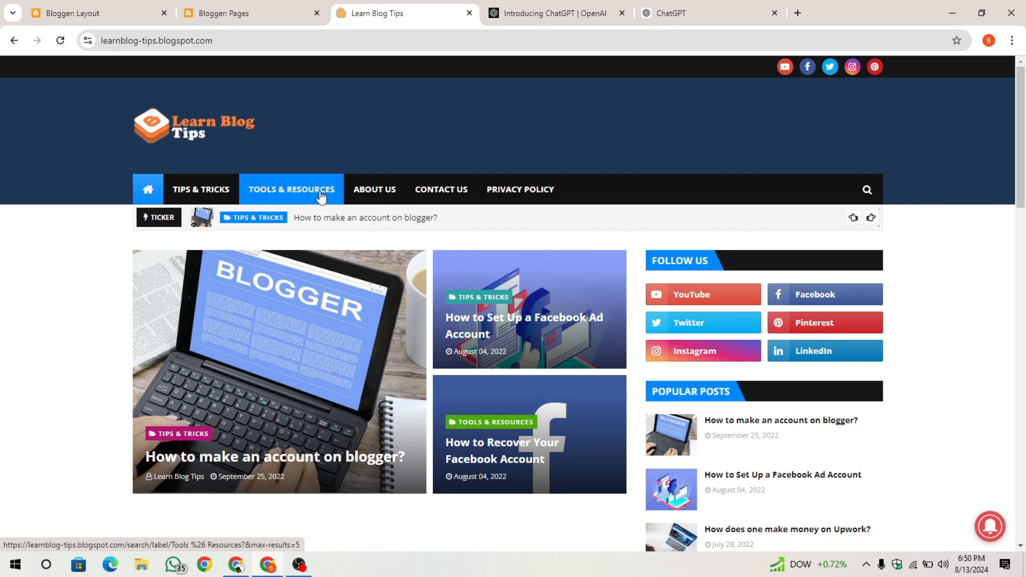
{"action": "scroll", "coordinate": [203, 275], "scroll_direction": "down", "scroll_amount": 5}
{"action": "scroll", "coordinate": [203, 276], "scroll_direction": "down", "scroll_amount": 8}
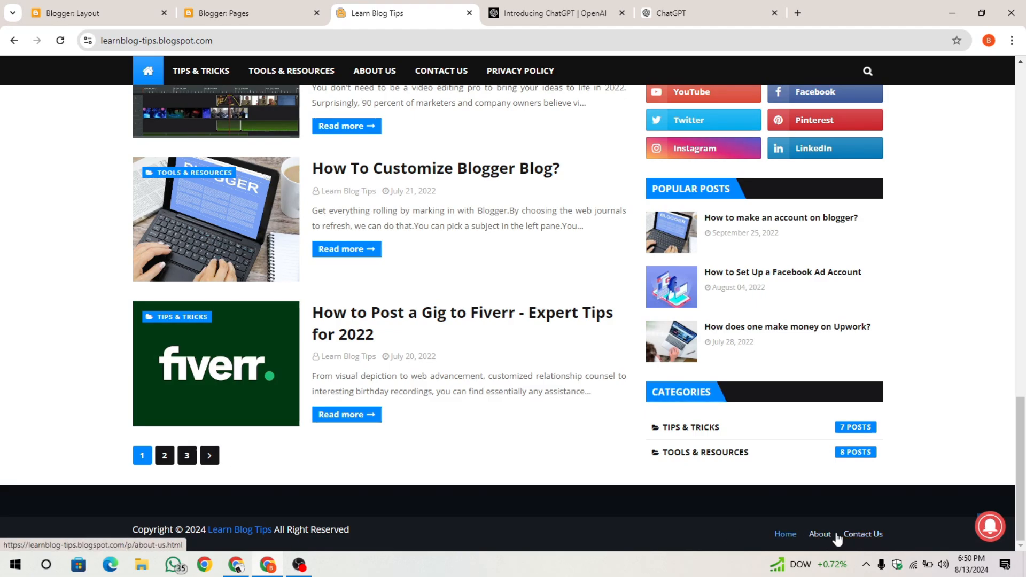
{"action": "scroll", "coordinate": [866, 495], "scroll_direction": "up", "scroll_amount": 20}
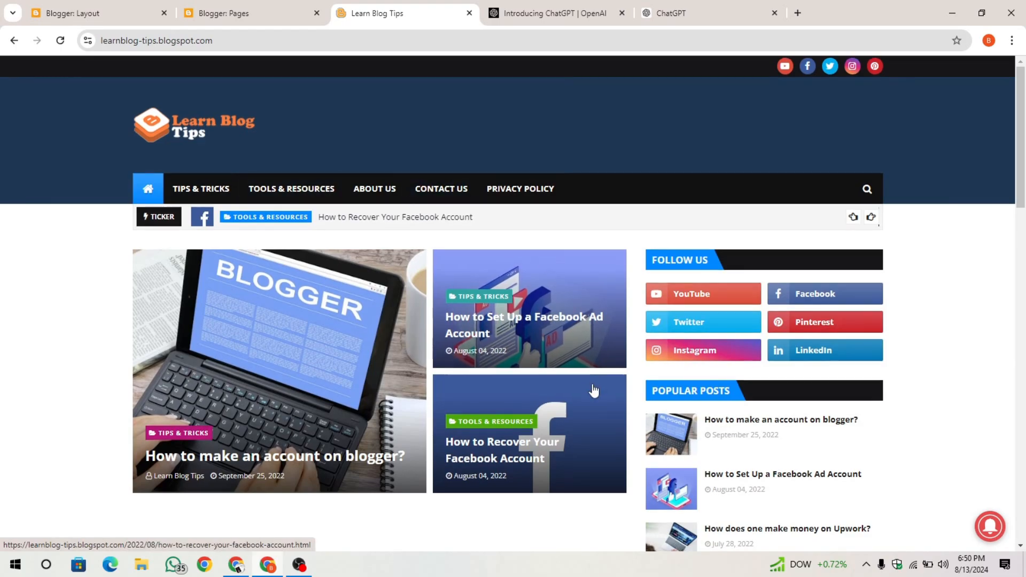
{"action": "scroll", "coordinate": [591, 390], "scroll_direction": "down", "scroll_amount": 5}
{"action": "scroll", "coordinate": [583, 398], "scroll_direction": "down", "scroll_amount": 6}
{"action": "scroll", "coordinate": [573, 407], "scroll_direction": "up", "scroll_amount": 15}
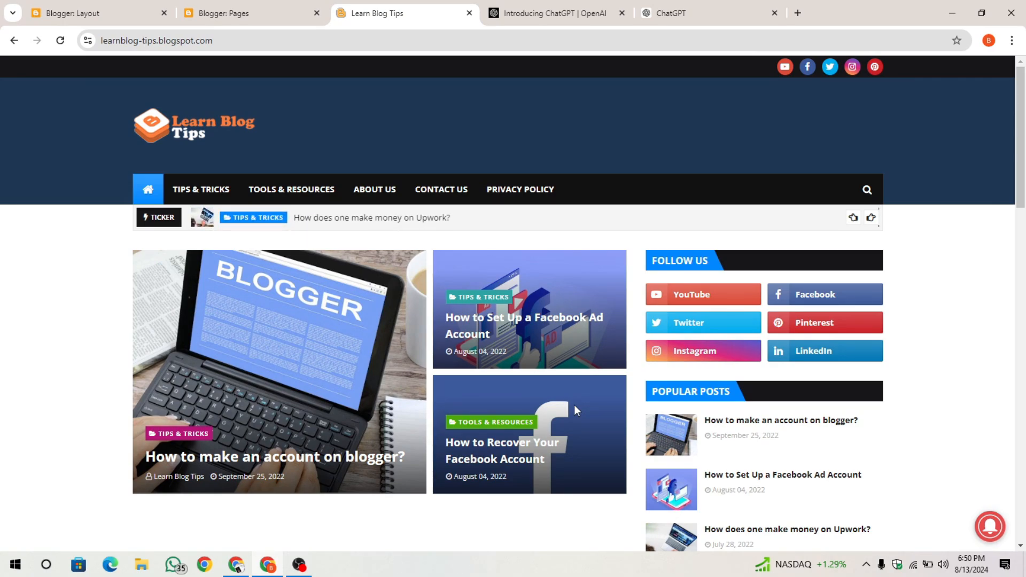
- Open the blog's Posts list in the Blogger dashboard and look through the published posts and their labels
{"action": "left_click", "coordinate": [241, 13]}
{"action": "left_click", "coordinate": [86, 209]}
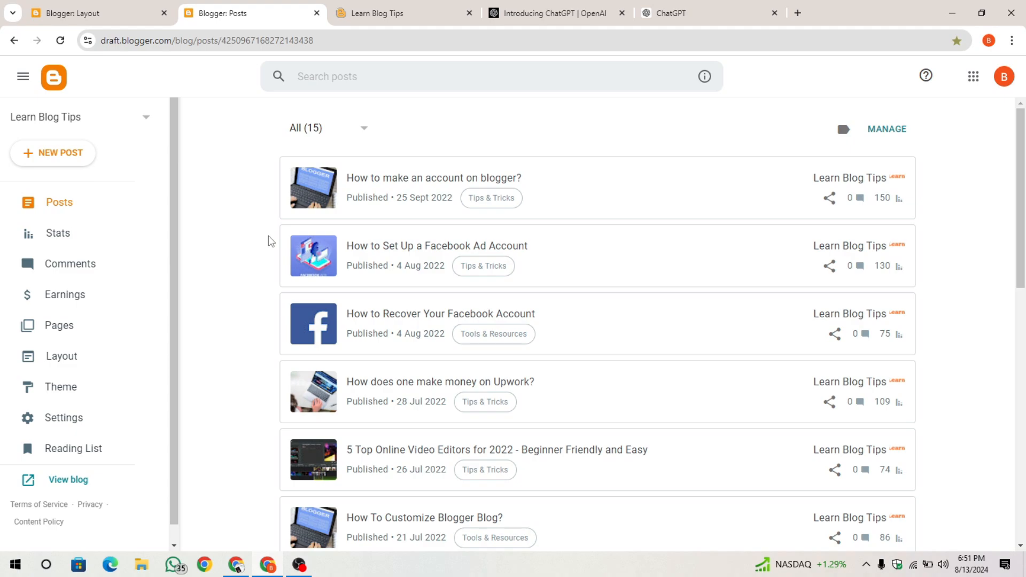
{"action": "scroll", "coordinate": [268, 245], "scroll_direction": "down", "scroll_amount": 4}
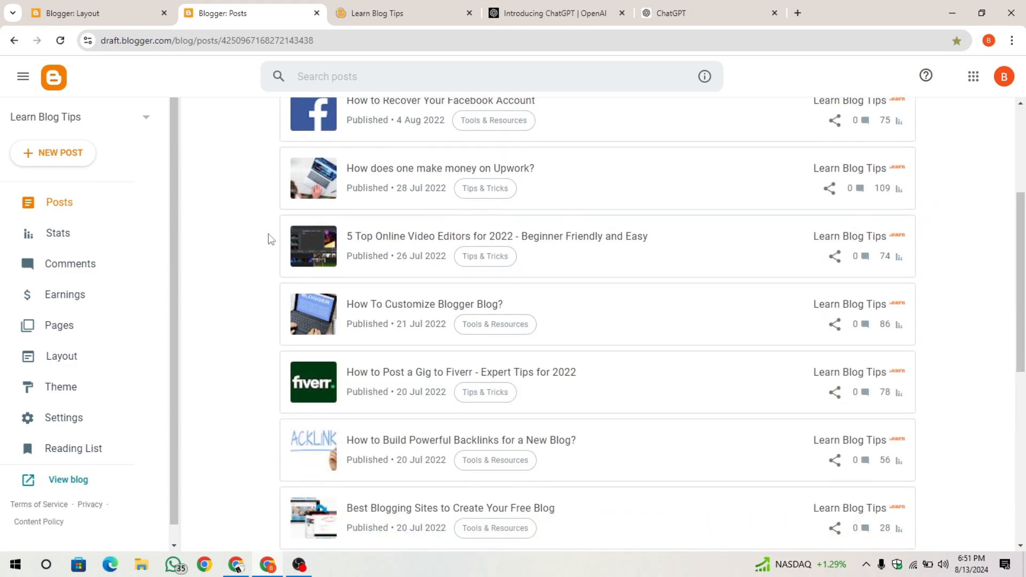
{"action": "scroll", "coordinate": [268, 244], "scroll_direction": "up", "scroll_amount": 4}
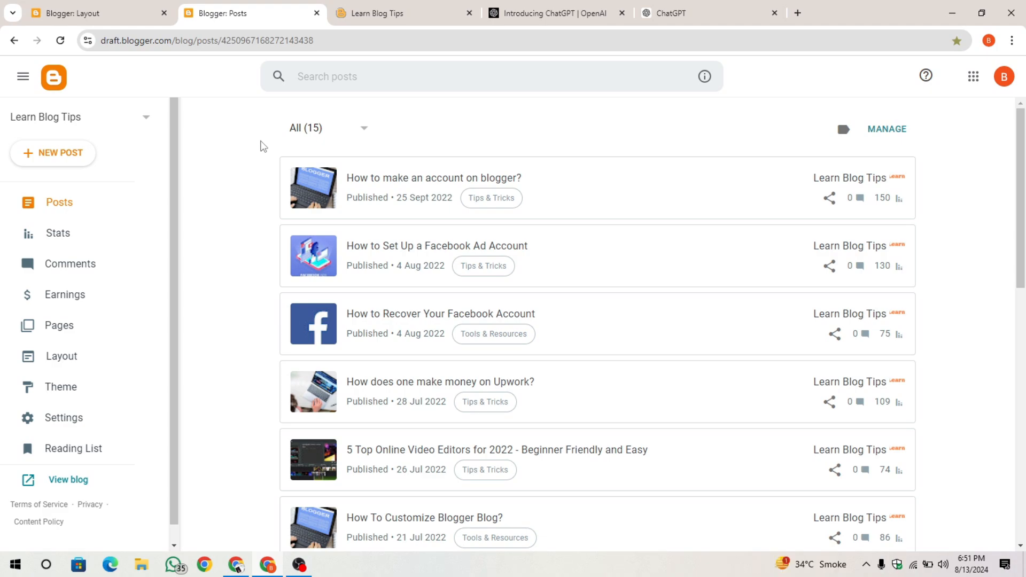
- Return to the live blog, look over the homepage's featured posts, recent posts and sidebar widgets, and minimize the browser window
{"action": "left_click", "coordinate": [377, 13]}
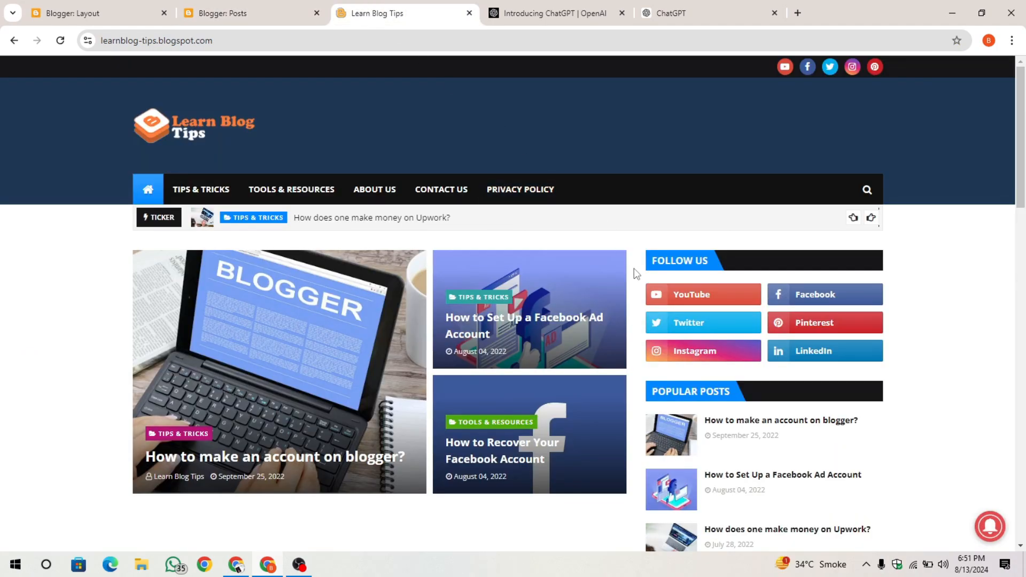
{"action": "scroll", "coordinate": [641, 263], "scroll_direction": "down", "scroll_amount": 5}
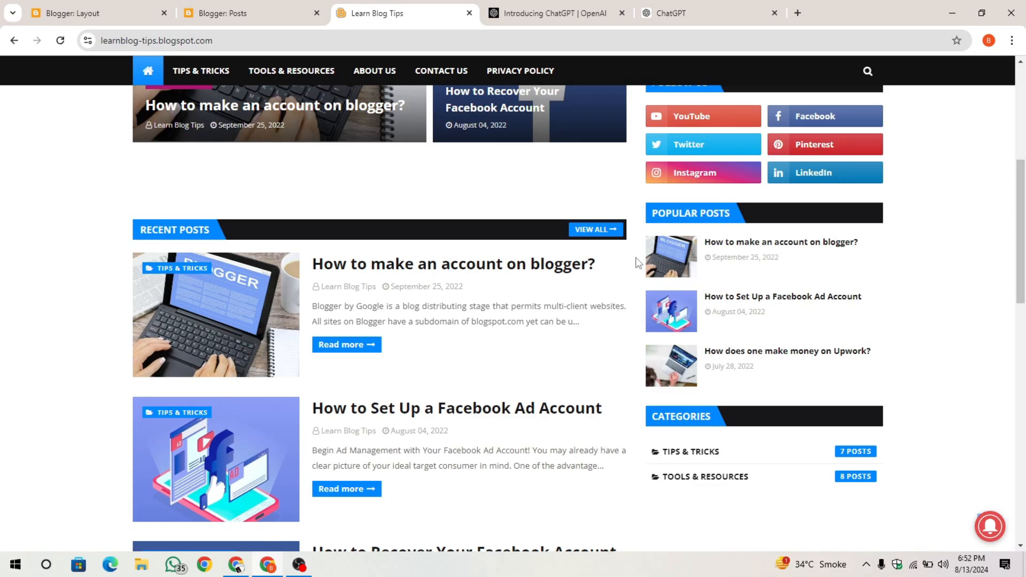
{"action": "scroll", "coordinate": [638, 262], "scroll_direction": "up", "scroll_amount": 6}
{"action": "scroll", "coordinate": [638, 262], "scroll_direction": "down", "scroll_amount": 4}
{"action": "scroll", "coordinate": [639, 267], "scroll_direction": "up", "scroll_amount": 4}
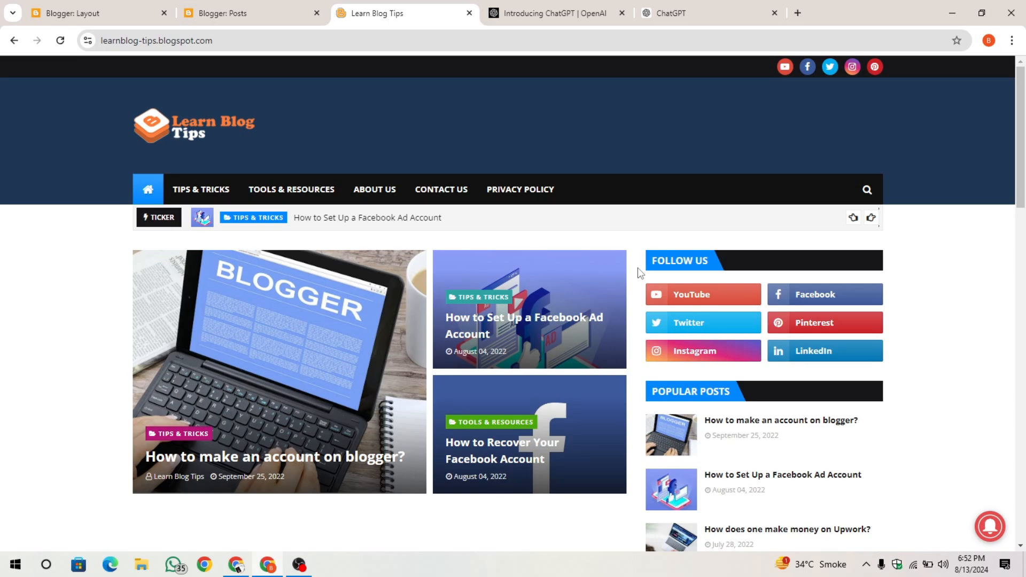
{"action": "left_click", "coordinate": [952, 13]}
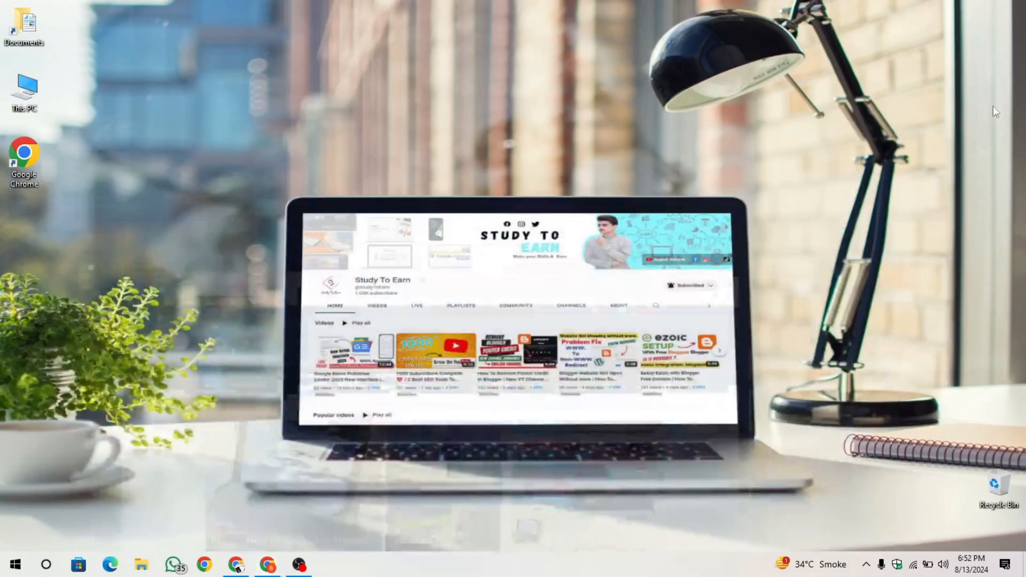